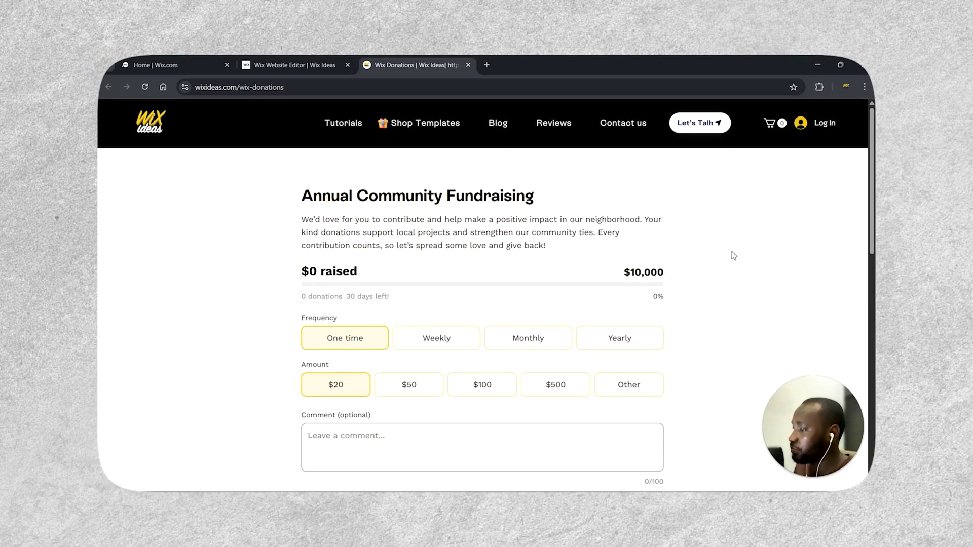
Review the live Annual Community Fundraising donation form and continue with a one-time $20 donation to examine its checkout page
{"action": "scroll", "coordinate": [435, 252], "scroll_direction": "down", "scroll_amount": 1}
{"action": "key", "text": "ctrl+a"}
{"action": "left_click", "coordinate": [435, 252]}
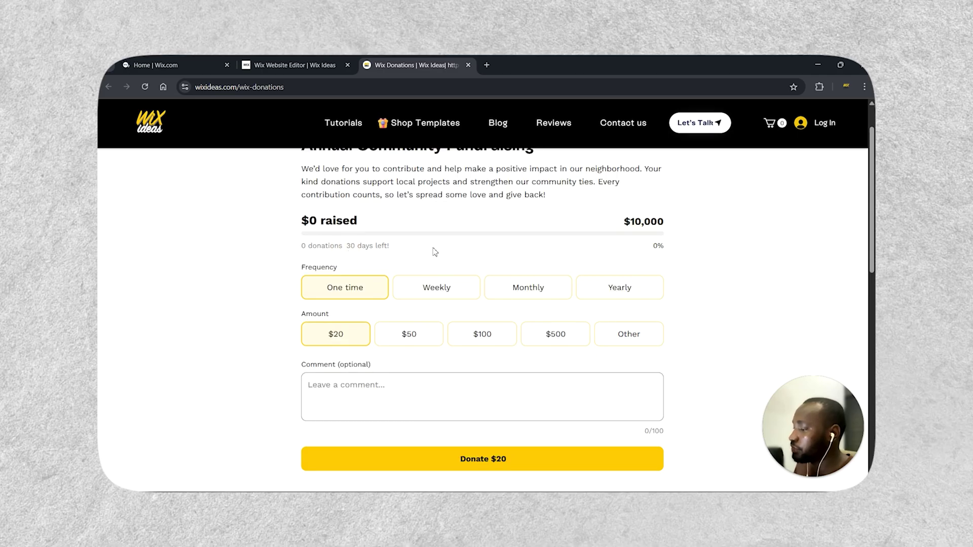
{"action": "scroll", "coordinate": [428, 248], "scroll_direction": "down", "scroll_amount": 1}
{"action": "left_click", "coordinate": [483, 405]}
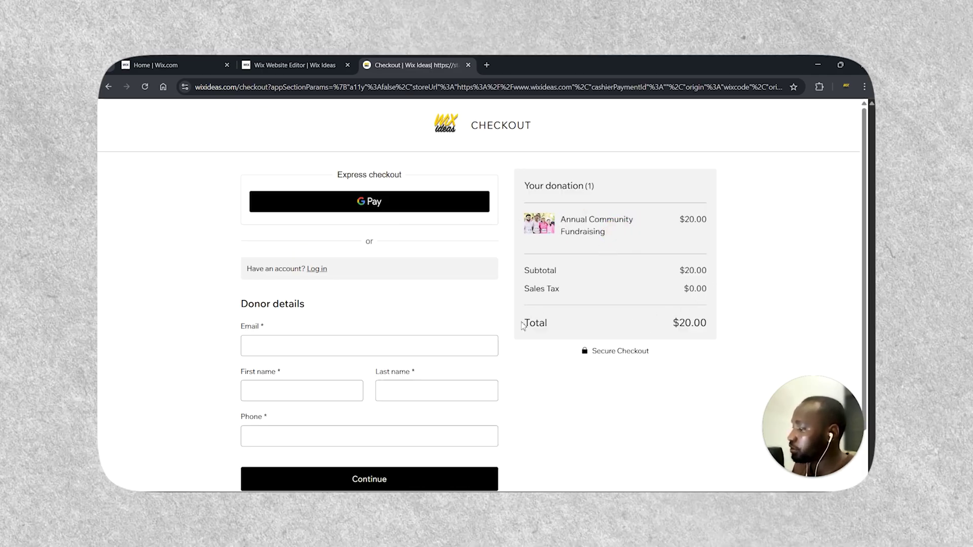
{"action": "scroll", "coordinate": [334, 250], "scroll_direction": "down", "scroll_amount": 2}
{"action": "scroll", "coordinate": [373, 269], "scroll_direction": "up", "scroll_amount": 2}
{"action": "scroll", "coordinate": [374, 269], "scroll_direction": "down", "scroll_amount": 2}
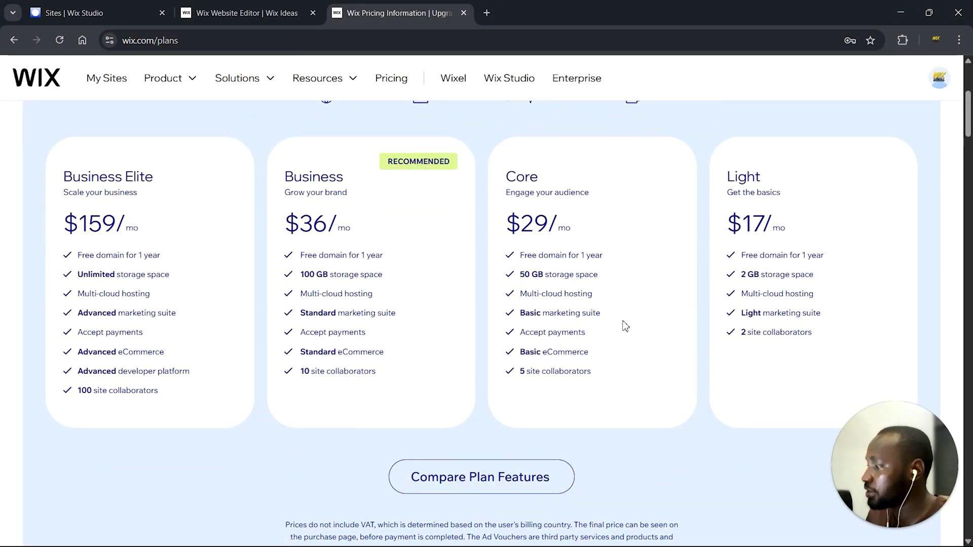
Check the Accept payments feature in the Core plan, and close the Wix pricing page
{"action": "left_click_drag", "start_coordinate": [522, 334], "coordinate": [583, 328]}
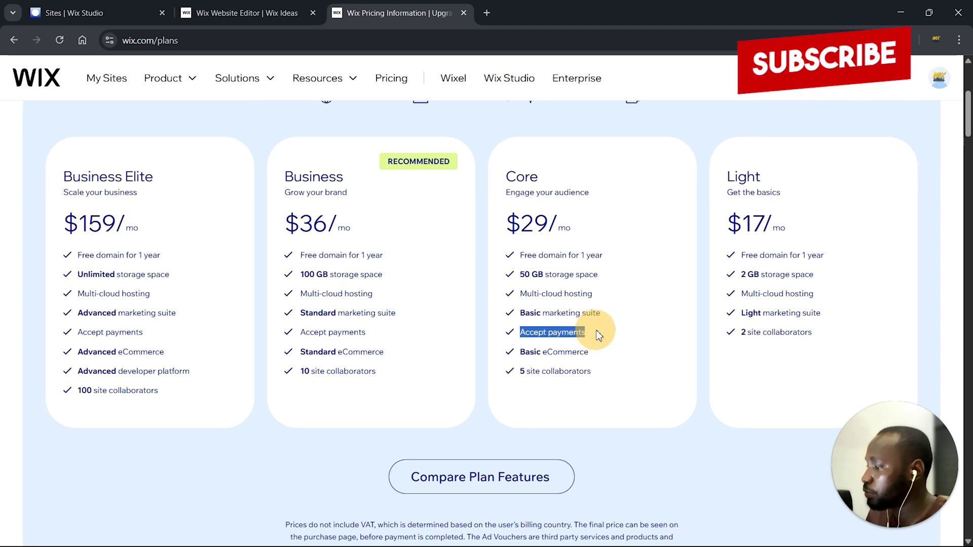
{"action": "left_click", "coordinate": [637, 401]}
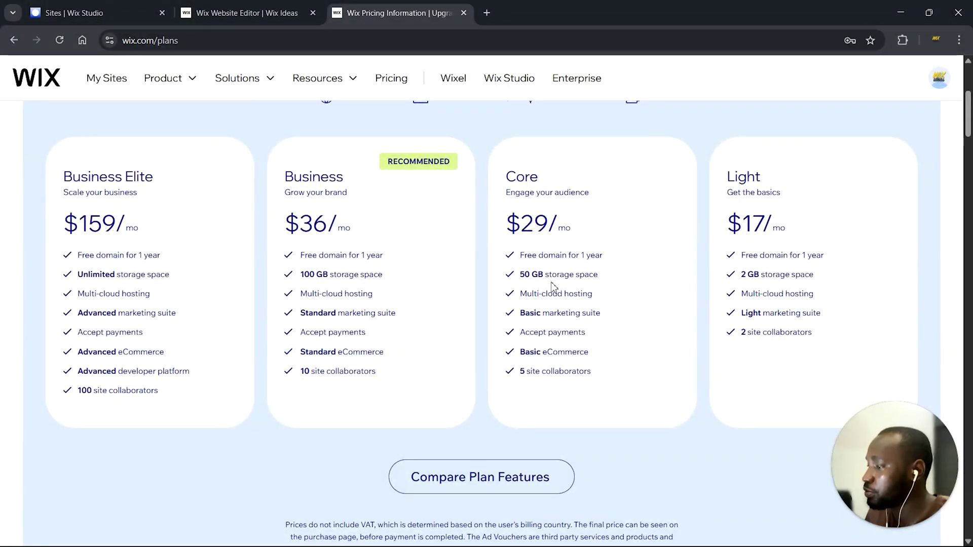
{"action": "left_click", "coordinate": [464, 13]}
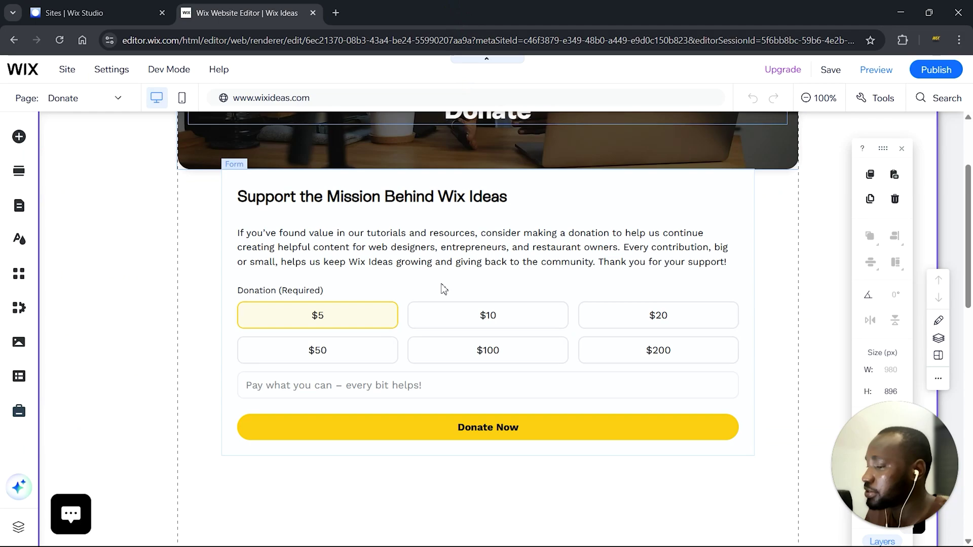
Search the Wix App Market for "wix donations" and open the Wix Donations app page
{"action": "left_click", "coordinate": [20, 309]}
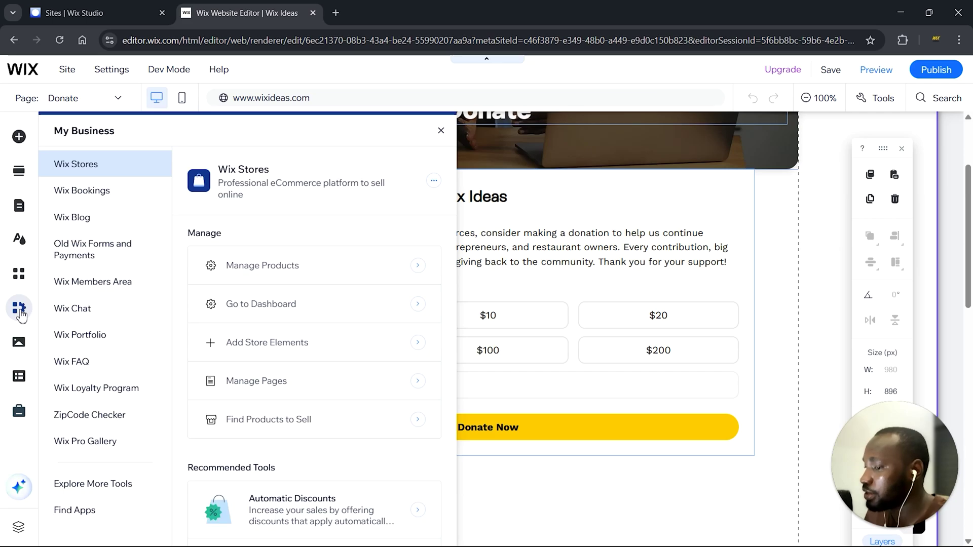
{"action": "left_click", "coordinate": [19, 273]}
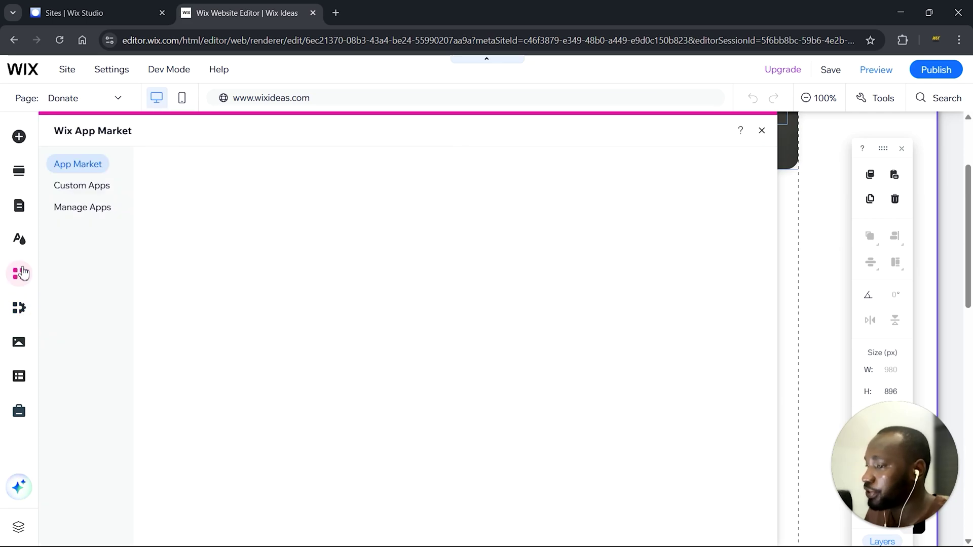
{"action": "left_click", "coordinate": [406, 252]}
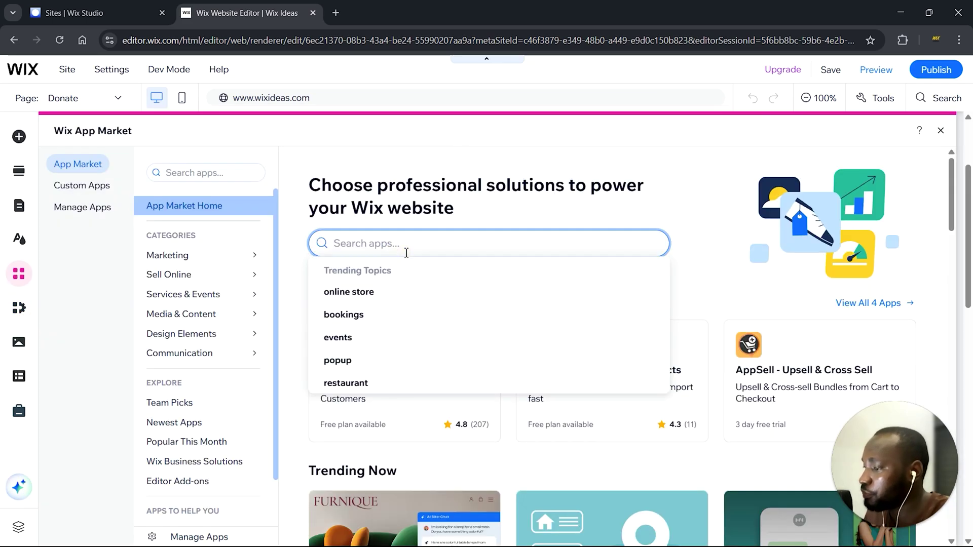
{"action": "type", "text": "wix"}
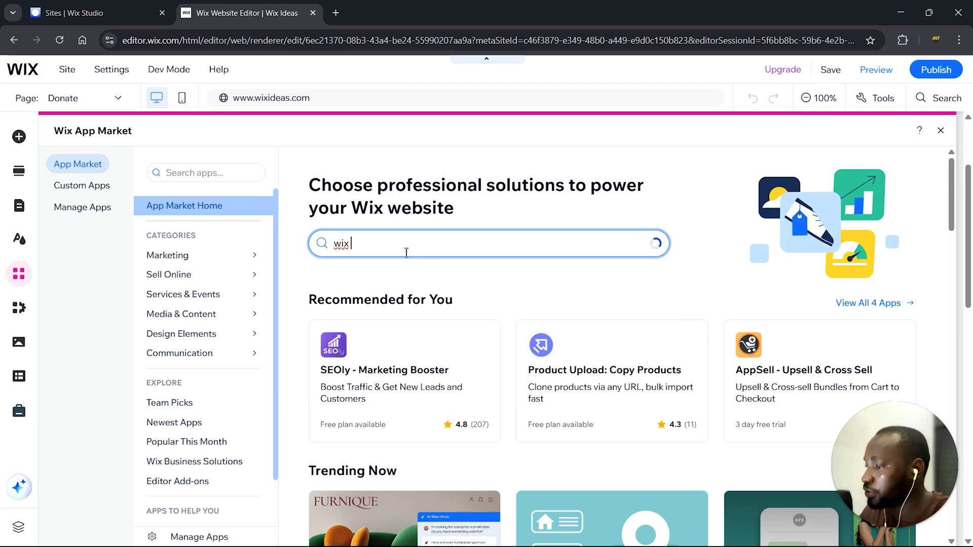
{"action": "type", "text": " donations"}
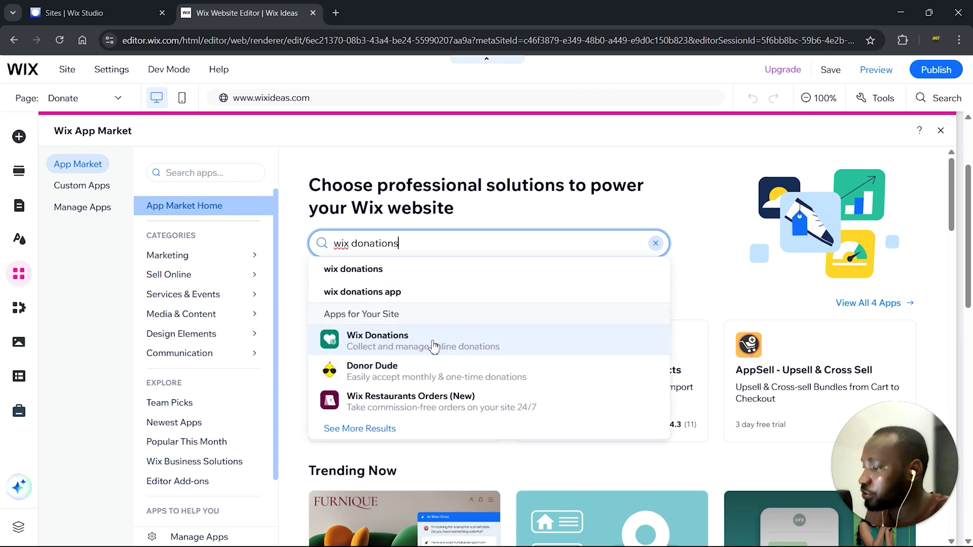
{"action": "left_click", "coordinate": [384, 346]}
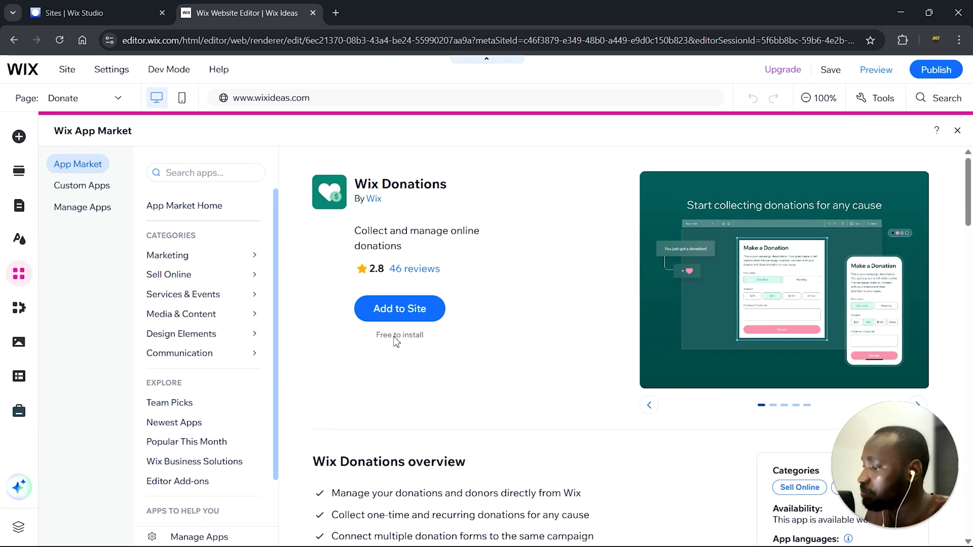
Examine the Wix Donations app's overview, supported languages, developer details and reviews
{"action": "scroll", "coordinate": [429, 348], "scroll_direction": "down", "scroll_amount": 5}
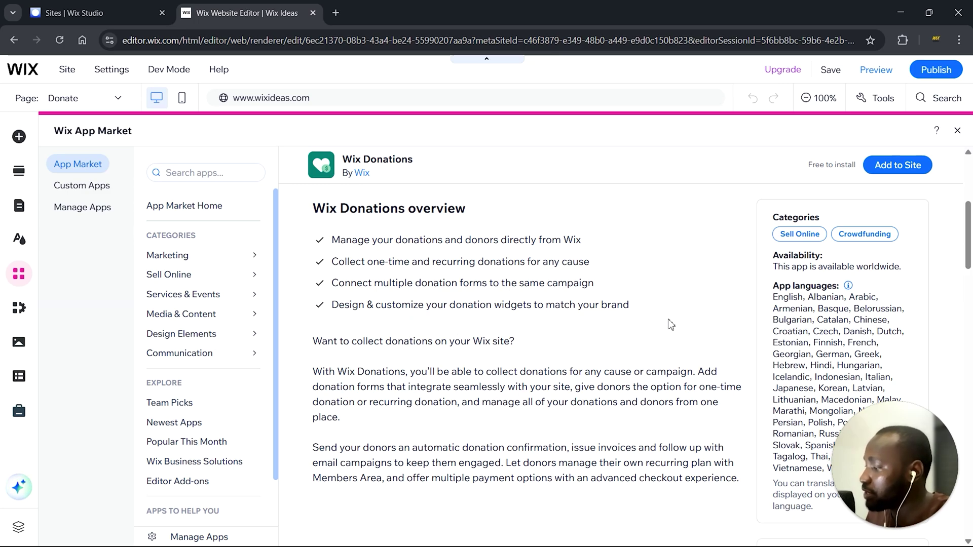
{"action": "scroll", "coordinate": [710, 284], "scroll_direction": "down", "scroll_amount": 1}
{"action": "scroll", "coordinate": [739, 245], "scroll_direction": "up", "scroll_amount": 1}
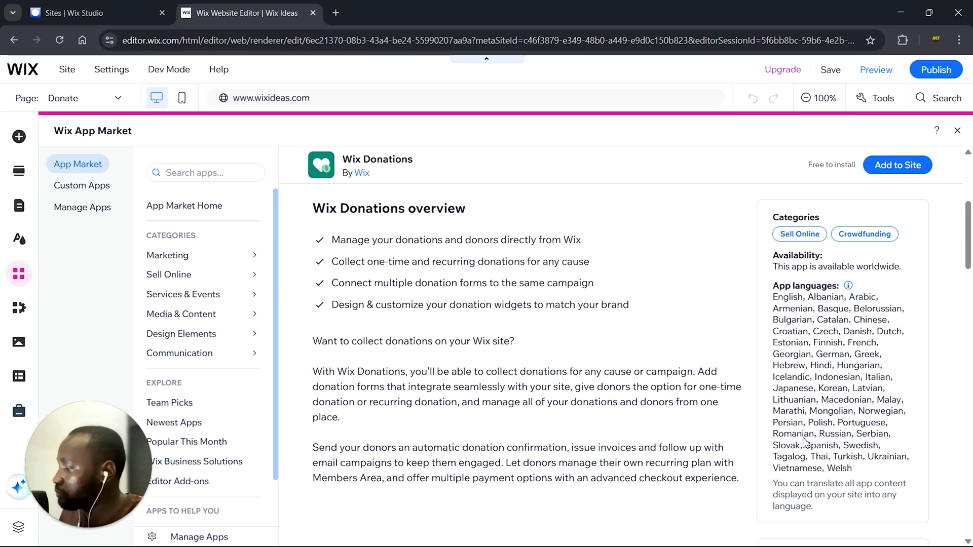
{"action": "scroll", "coordinate": [659, 345], "scroll_direction": "down", "scroll_amount": 3}
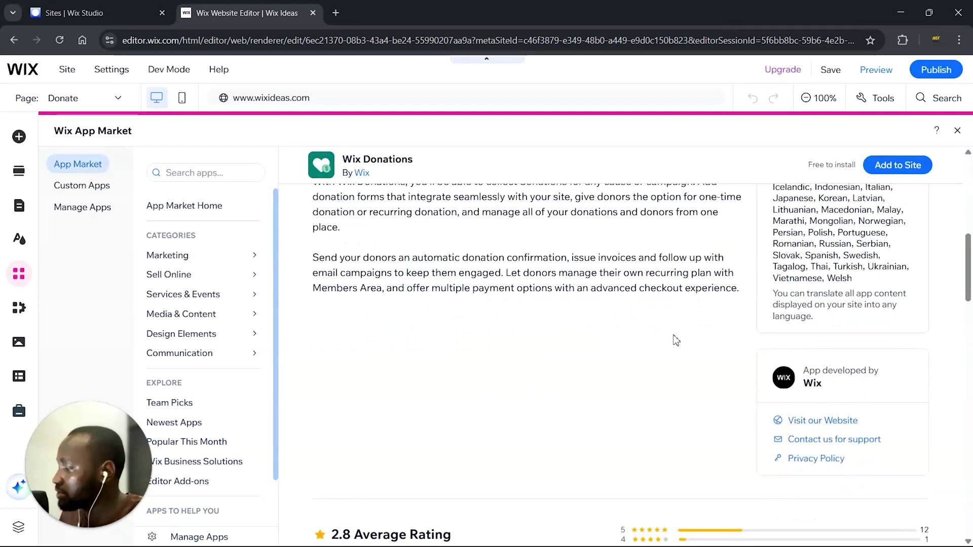
{"action": "scroll", "coordinate": [674, 339], "scroll_direction": "down", "scroll_amount": 4}
{"action": "scroll", "coordinate": [594, 355], "scroll_direction": "up", "scroll_amount": 3}
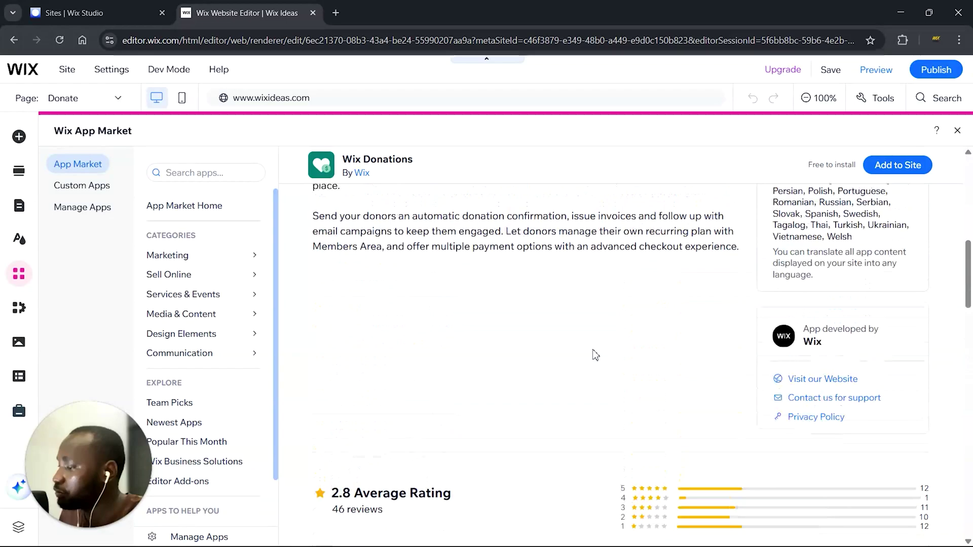
{"action": "scroll", "coordinate": [549, 347], "scroll_direction": "down", "scroll_amount": 4}
{"action": "scroll", "coordinate": [588, 390], "scroll_direction": "up", "scroll_amount": 2}
{"action": "scroll", "coordinate": [607, 384], "scroll_direction": "up", "scroll_amount": 4}
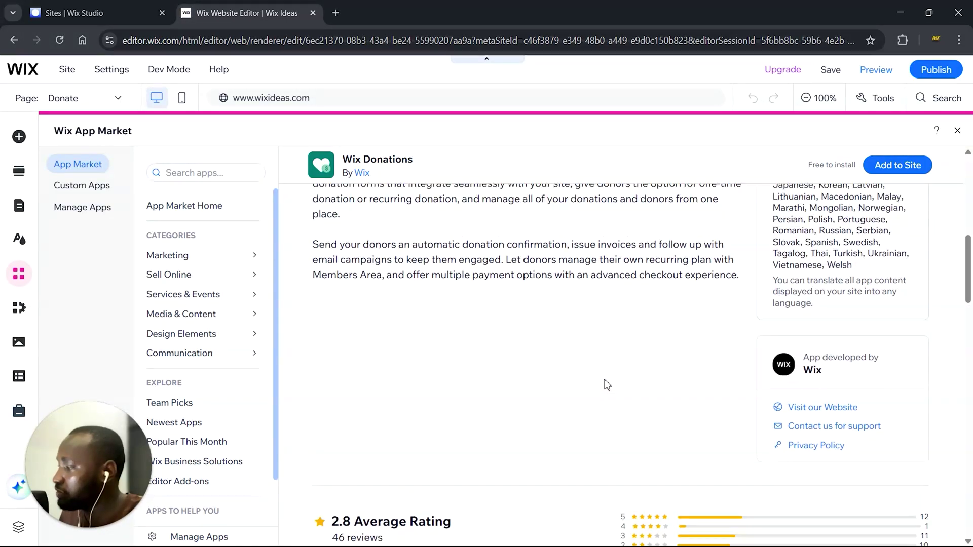
{"action": "scroll", "coordinate": [671, 435], "scroll_direction": "up", "scroll_amount": 6}
{"action": "scroll", "coordinate": [674, 434], "scroll_direction": "up", "scroll_amount": 2}
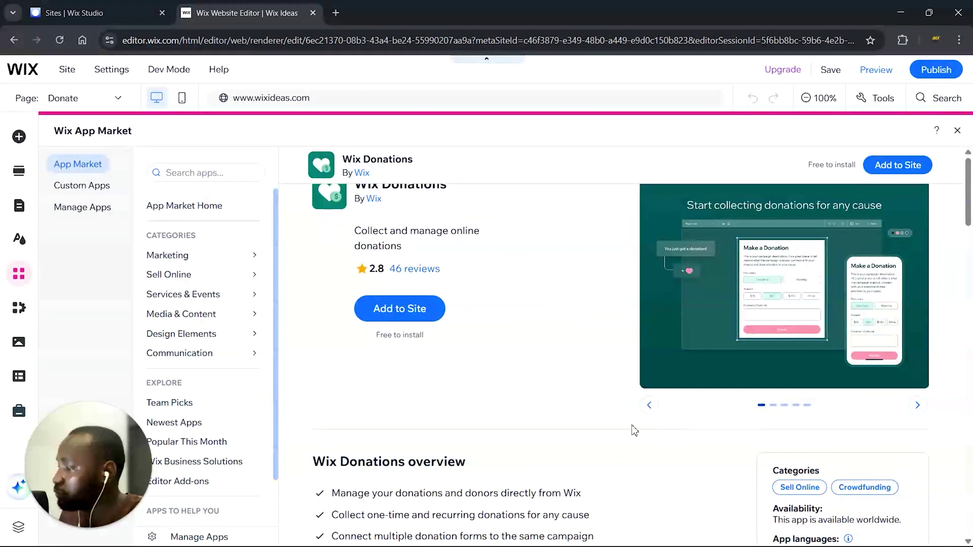
Add the Wix Donations app to the site and cut its donation form from the Donate page
{"action": "left_click", "coordinate": [399, 313]}
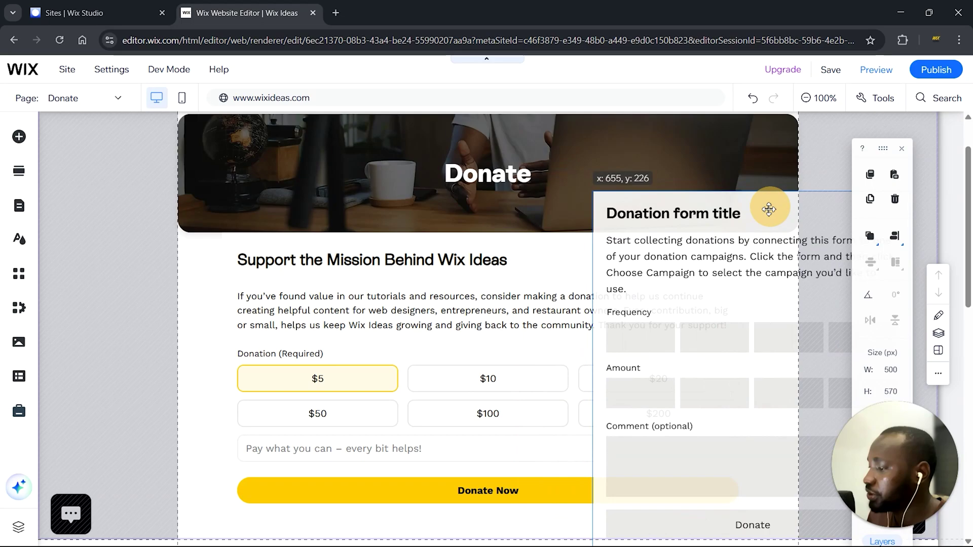
{"action": "scroll", "coordinate": [340, 332], "scroll_direction": "down", "scroll_amount": 1}
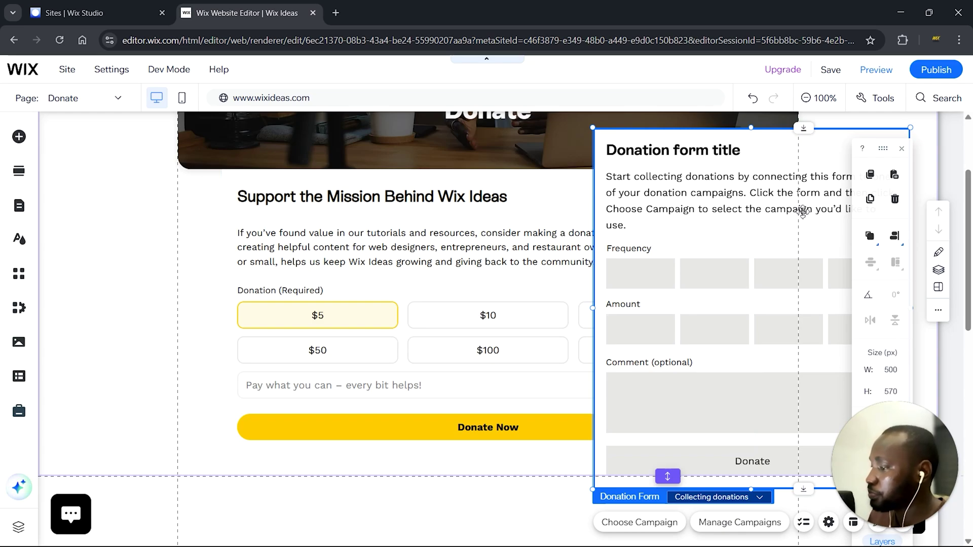
{"action": "left_click_drag", "start_coordinate": [803, 212], "coordinate": [500, 154]}
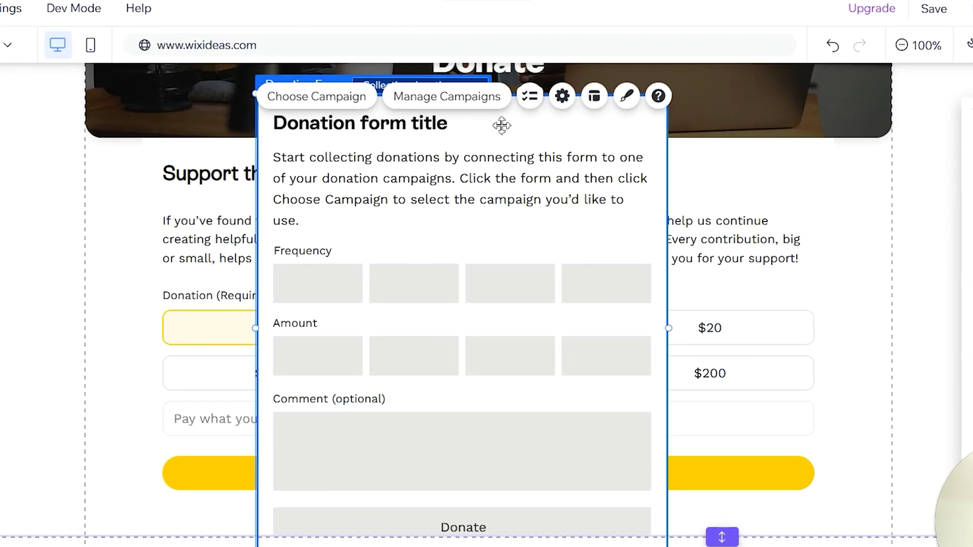
{"action": "right_click", "coordinate": [508, 126]}
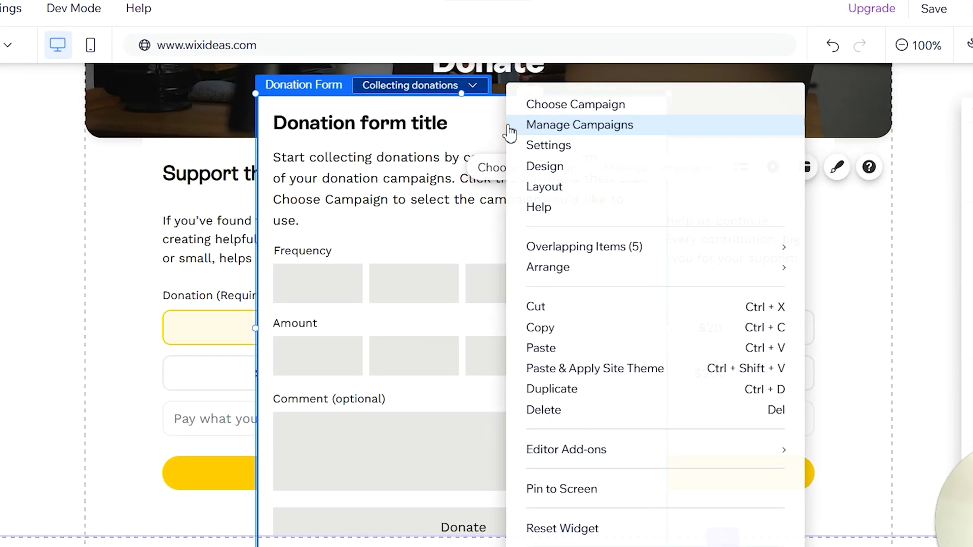
{"action": "left_click", "coordinate": [561, 307]}
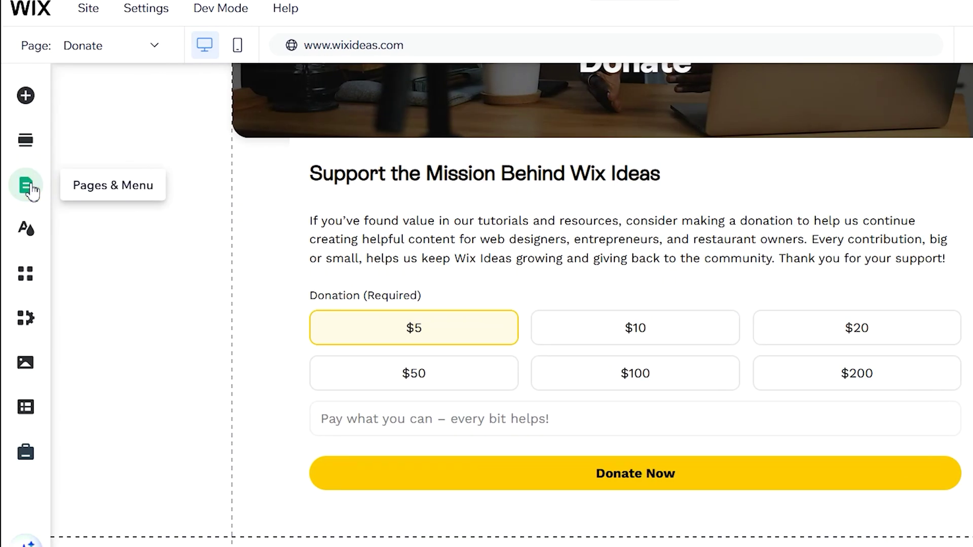
Add a new page named "Wix Donations" to the site menu
{"action": "left_click", "coordinate": [31, 188]}
{"action": "left_click", "coordinate": [424, 131]}
{"action": "type", "text": "Wix"}
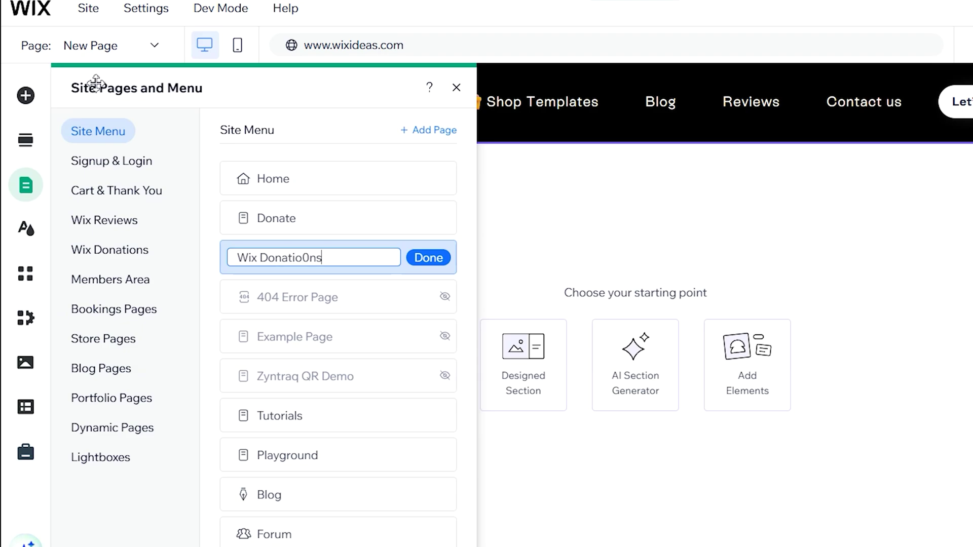
{"action": "type", "text": " Donatio0ns"}
{"action": "key", "text": "Return"}
Paste the donation form onto the Wix Donations page, move it up below the header and widen it to about 755 px
{"action": "right_click", "coordinate": [339, 253]}
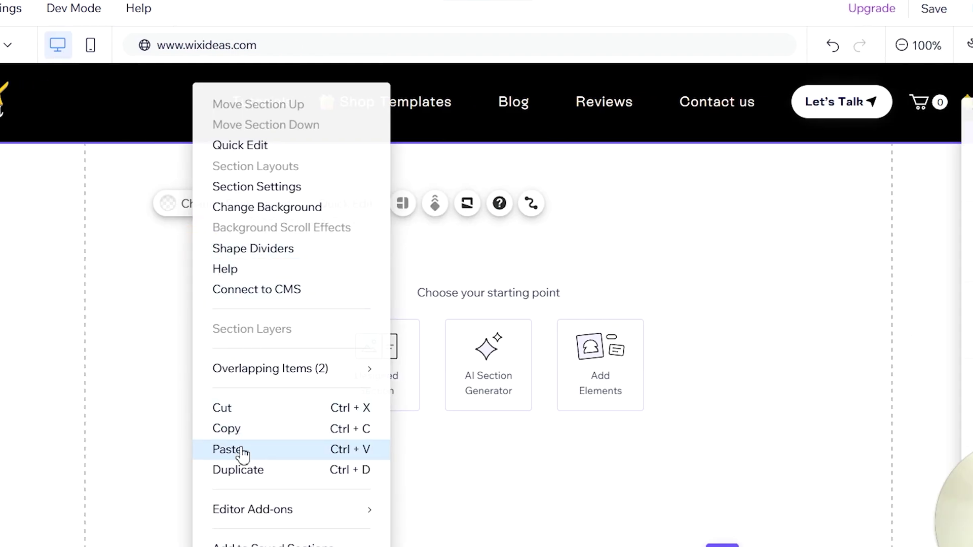
{"action": "left_click", "coordinate": [242, 451]}
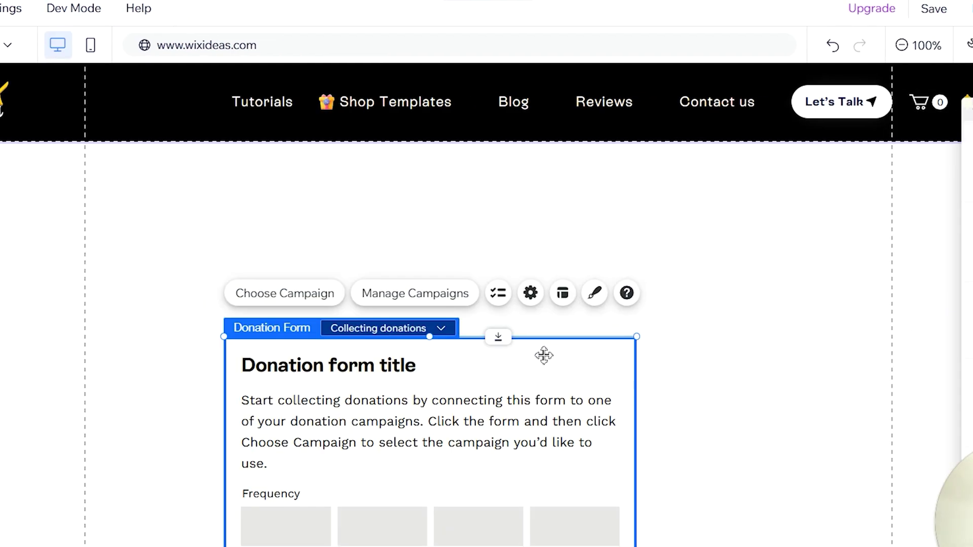
{"action": "left_click_drag", "start_coordinate": [543, 354], "coordinate": [556, 213]}
{"action": "scroll", "coordinate": [556, 214], "scroll_direction": "down", "scroll_amount": 5}
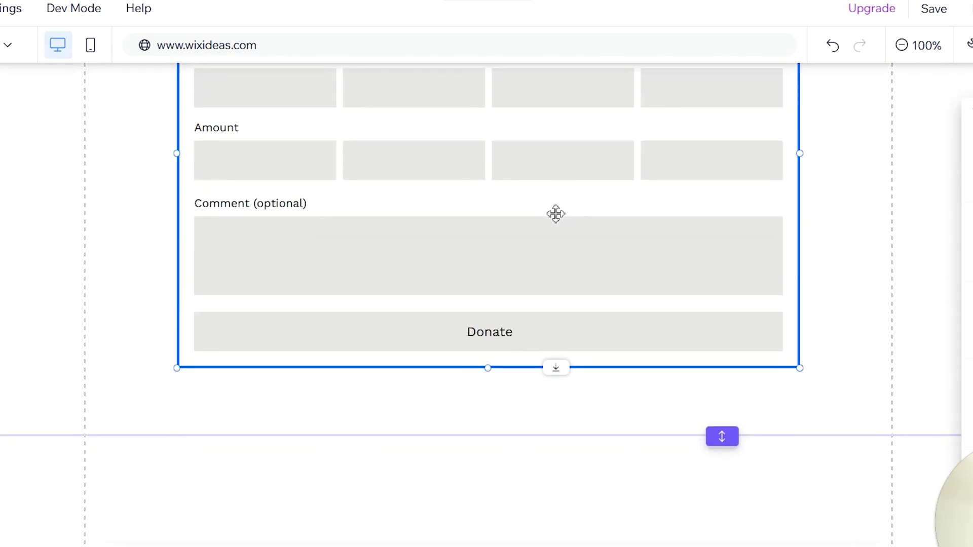
{"action": "scroll", "coordinate": [500, 299], "scroll_direction": "up", "scroll_amount": 3}
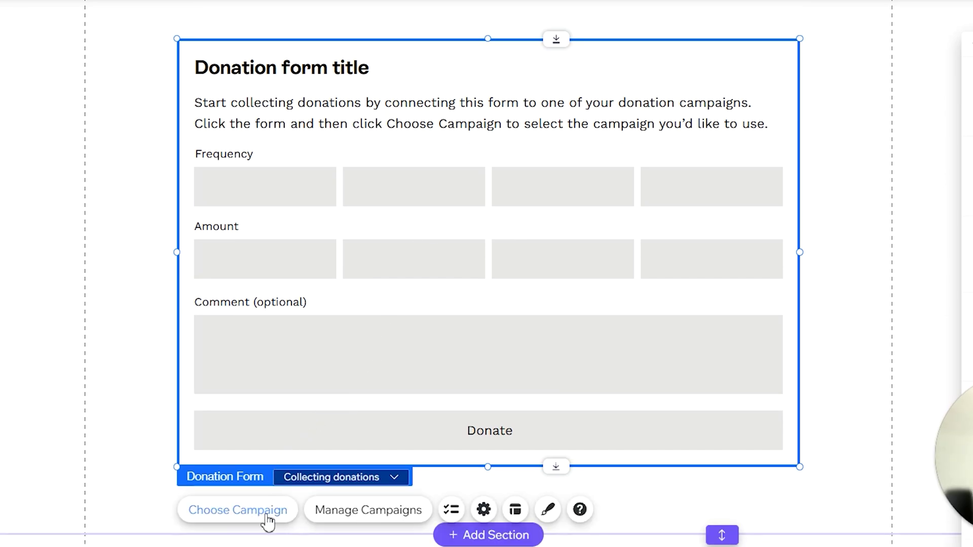
Start adding a new campaign from the donation form's campaign selection
{"action": "left_click", "coordinate": [249, 517]}
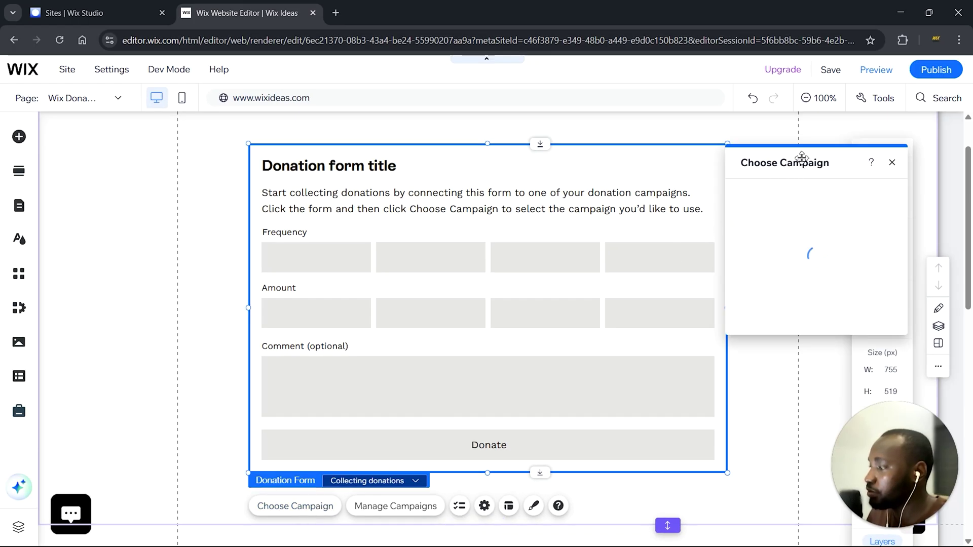
{"action": "left_click_drag", "start_coordinate": [803, 166], "coordinate": [488, 167]}
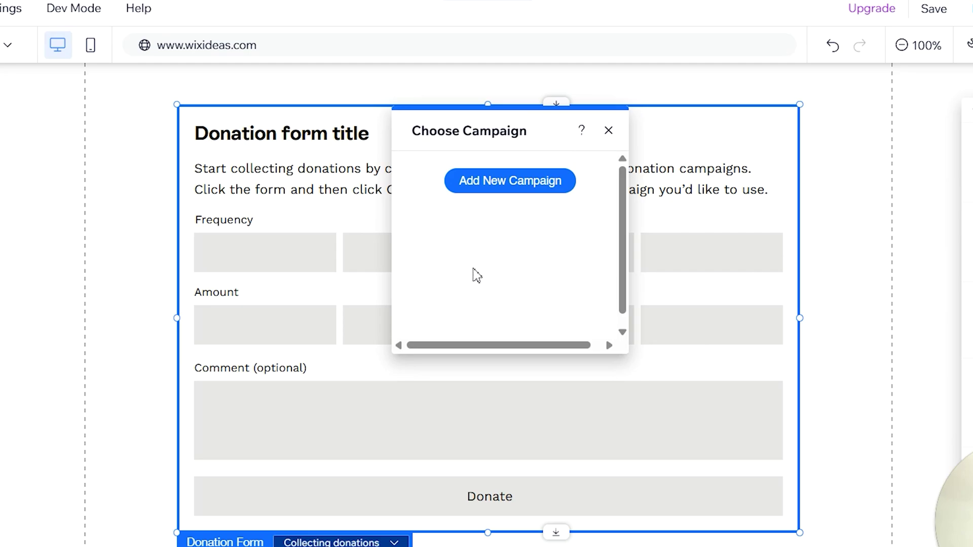
{"action": "left_click", "coordinate": [498, 205]}
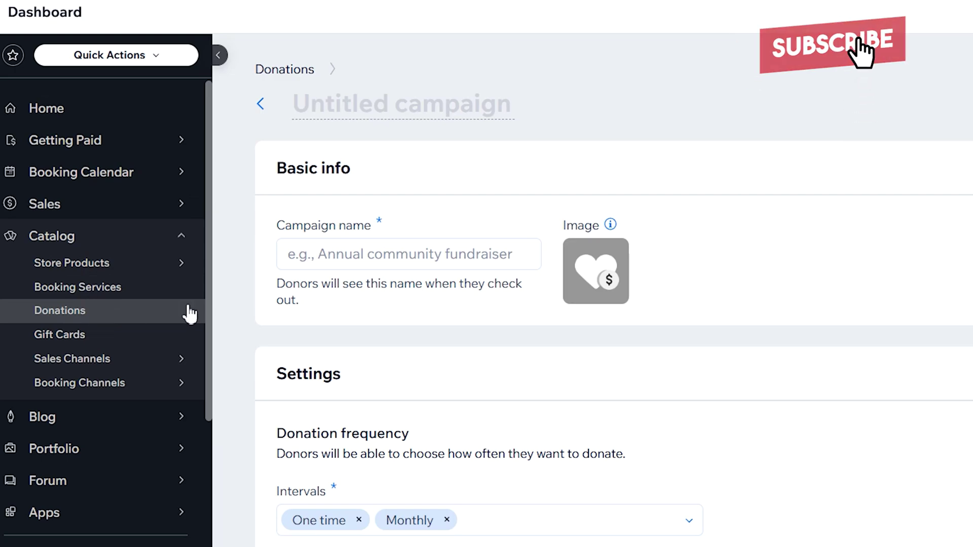
Name the donation campaign "Annual Community Fundraising"
{"action": "left_click", "coordinate": [345, 104]}
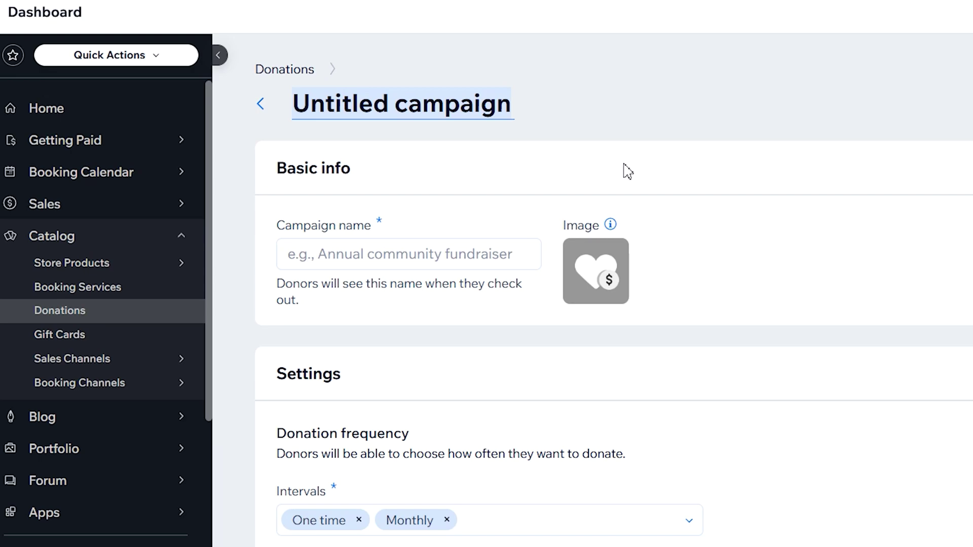
{"action": "type", "text": "Annu"}
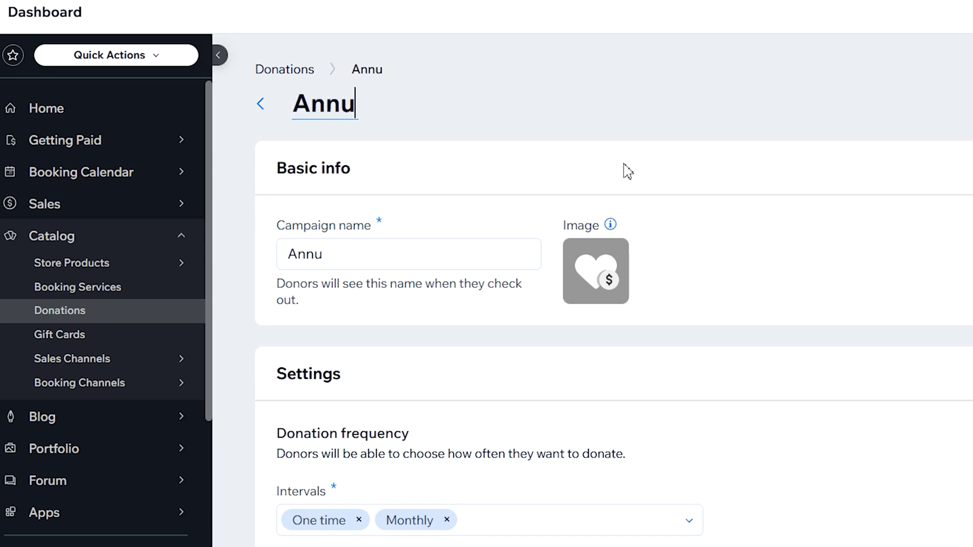
{"action": "type", "text": "al Community Fundraising"}
{"action": "key", "text": "Return"}
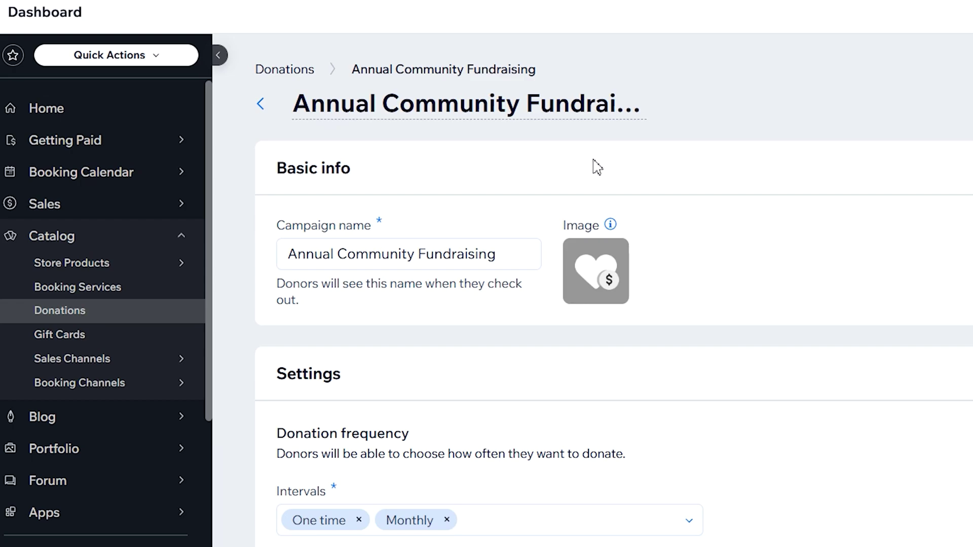
{"action": "left_click", "coordinate": [584, 182]}
{"action": "mouse_move", "coordinate": [607, 274]}
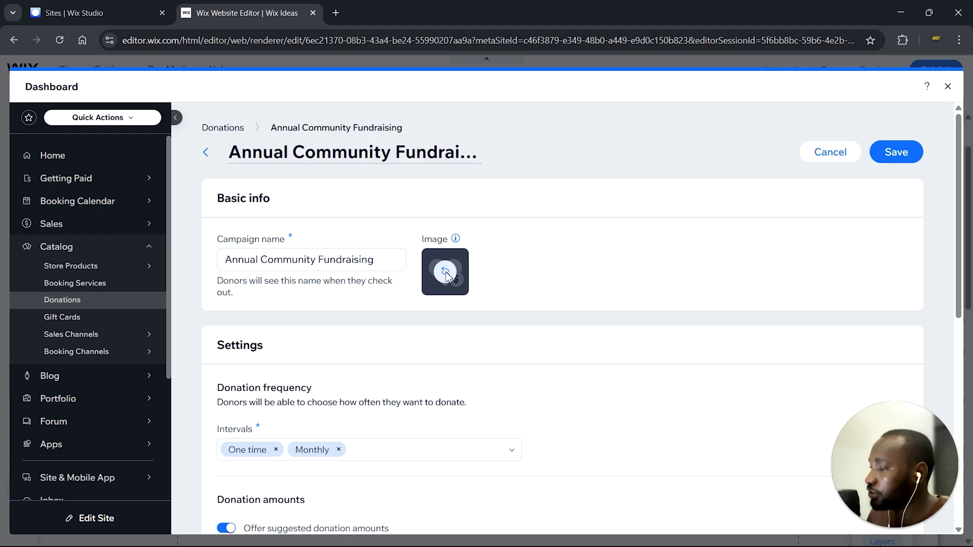
Search the Wix media library for "fundraiser" and set the Breast Cancer Awareness Race photo as the campaign image
{"action": "left_click", "coordinate": [595, 271]}
{"action": "left_click", "coordinate": [127, 433]}
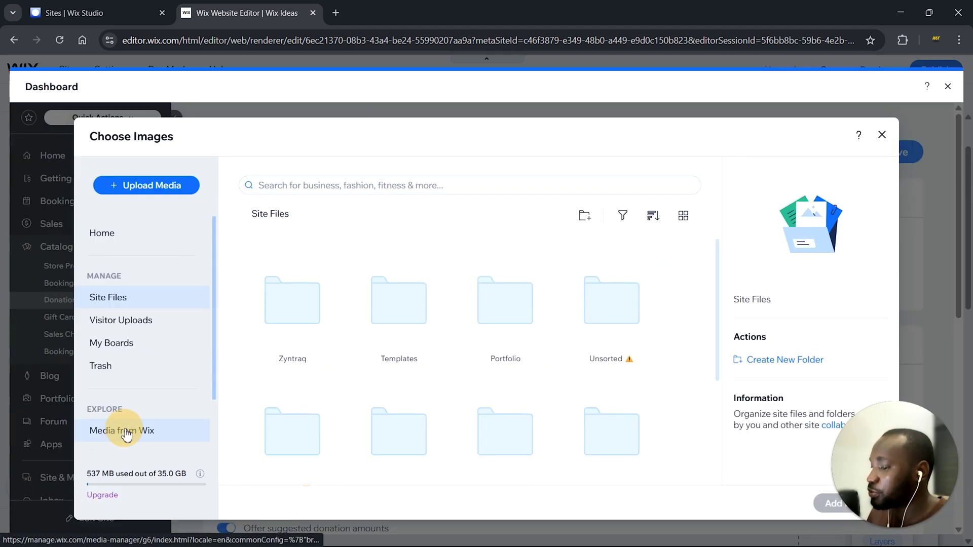
{"action": "left_click", "coordinate": [343, 185]}
{"action": "type", "text": "fundraiser"}
{"action": "key", "text": "Return"}
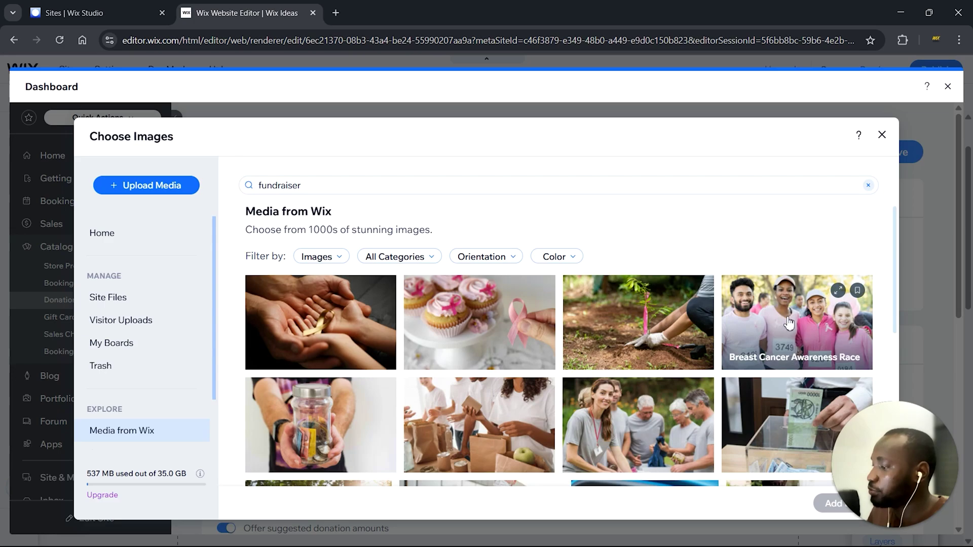
{"action": "left_click", "coordinate": [791, 322]}
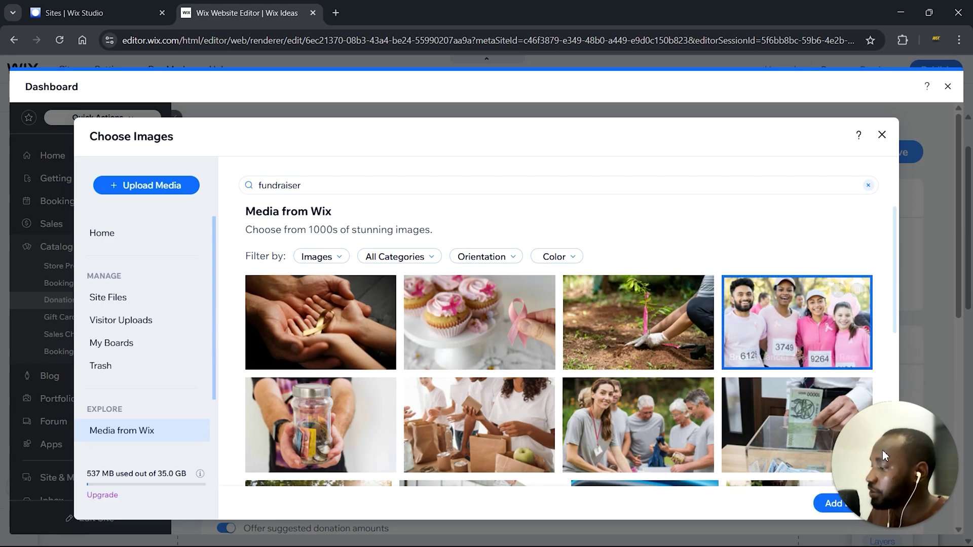
{"action": "left_click_drag", "start_coordinate": [900, 446], "coordinate": [900, 162]}
{"action": "left_click", "coordinate": [857, 504]}
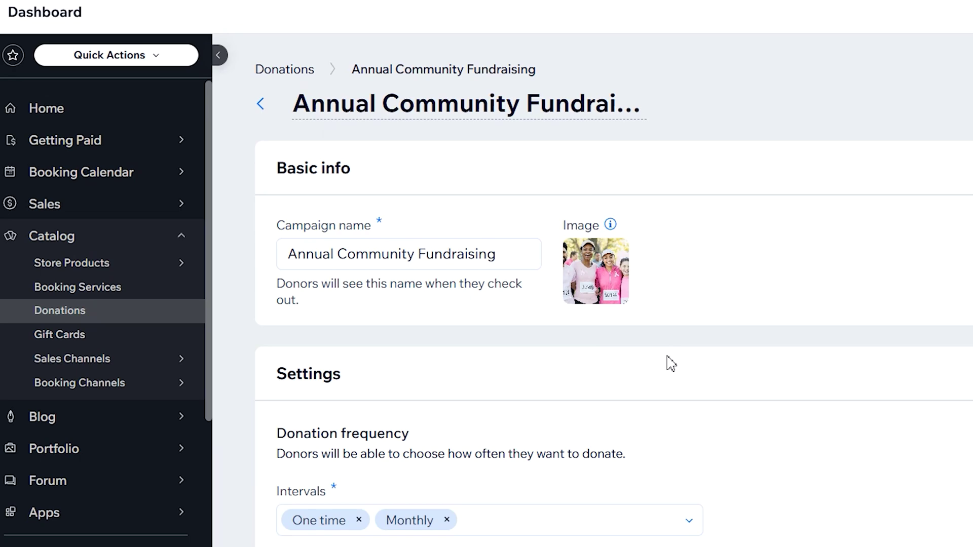
Add Weekly and Yearly to the campaign's donation frequency intervals
{"action": "scroll", "coordinate": [536, 343], "scroll_direction": "down", "scroll_amount": 3}
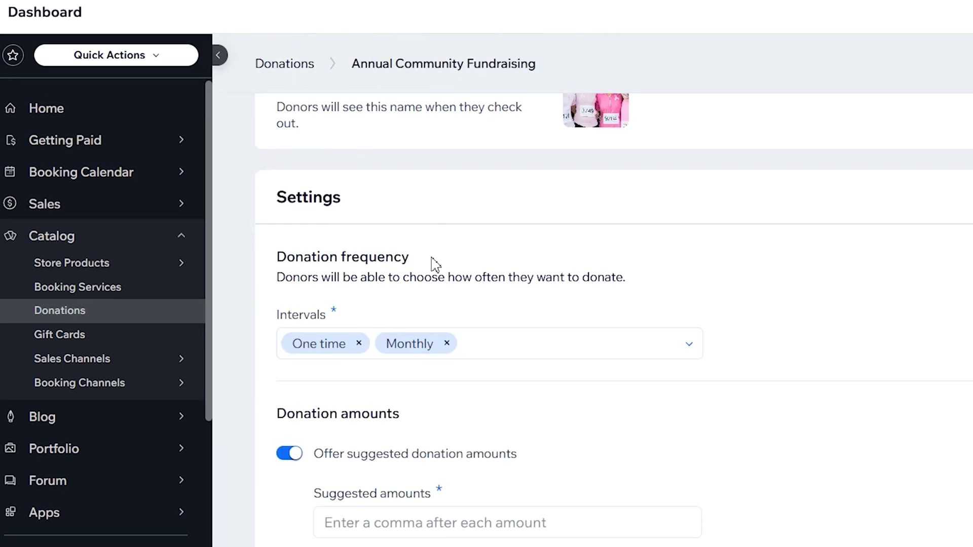
{"action": "scroll", "coordinate": [432, 263], "scroll_direction": "down", "scroll_amount": 2}
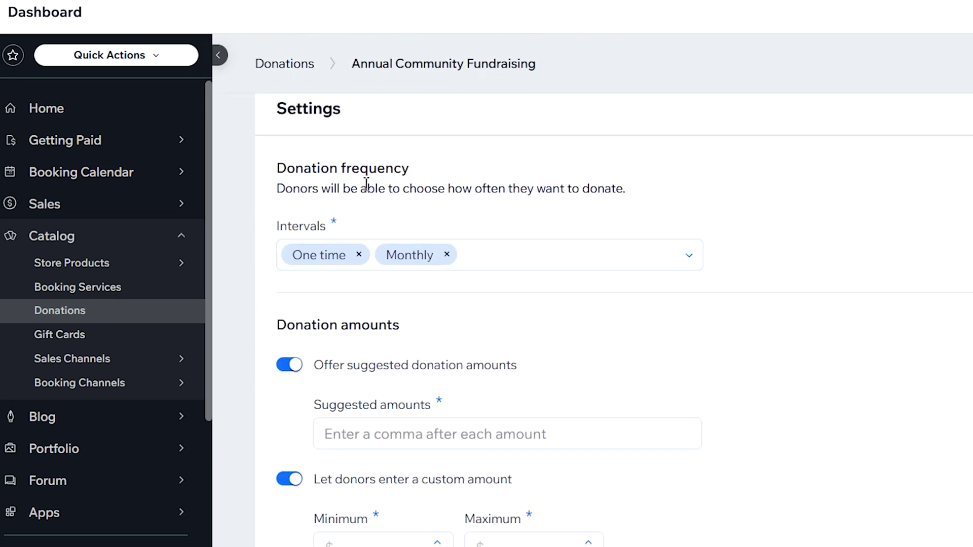
{"action": "left_click", "coordinate": [556, 256]}
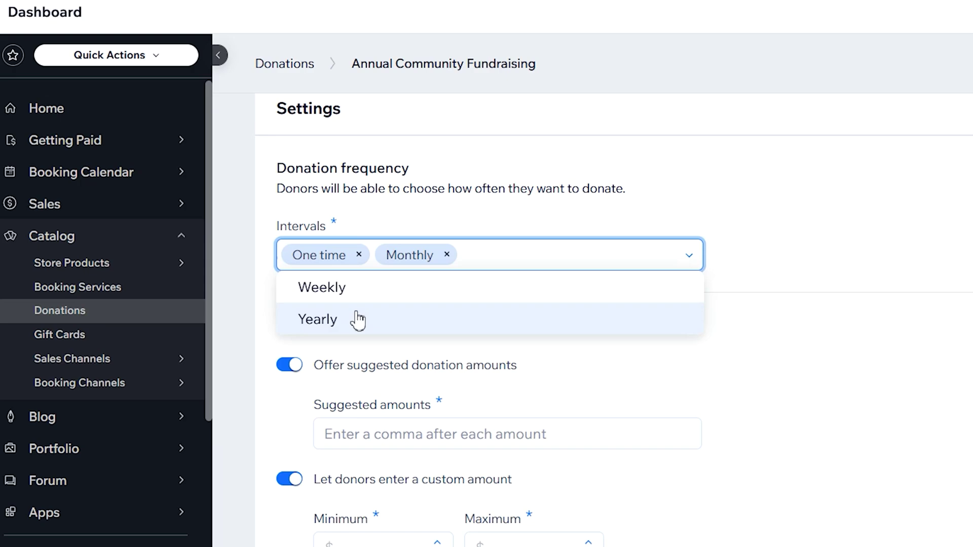
{"action": "left_click", "coordinate": [631, 223]}
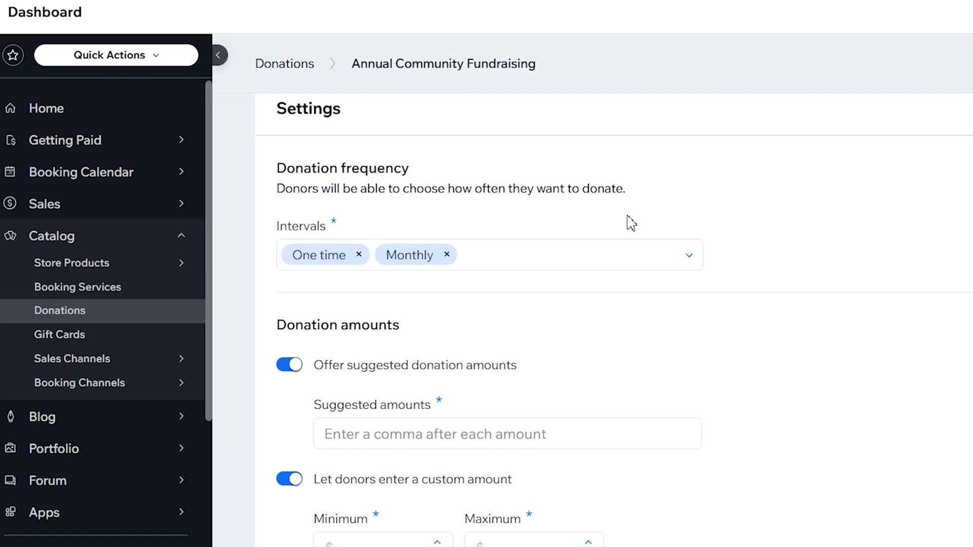
{"action": "left_click", "coordinate": [532, 259]}
{"action": "left_click", "coordinate": [344, 287]}
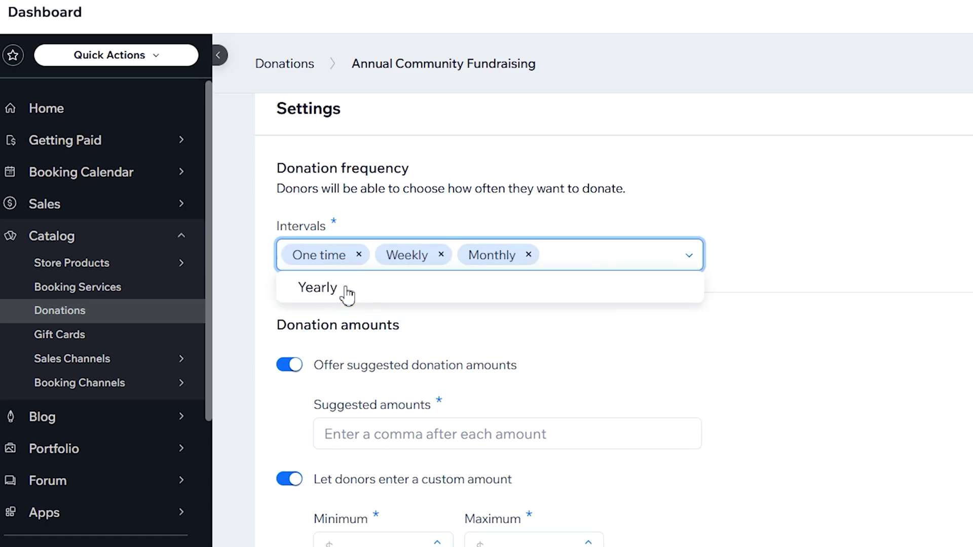
{"action": "left_click", "coordinate": [348, 288]}
{"action": "left_click", "coordinate": [730, 294]}
Add suggested donation amounts of $20, $50, $100 and $500
{"action": "scroll", "coordinate": [347, 304], "scroll_direction": "down", "scroll_amount": 2}
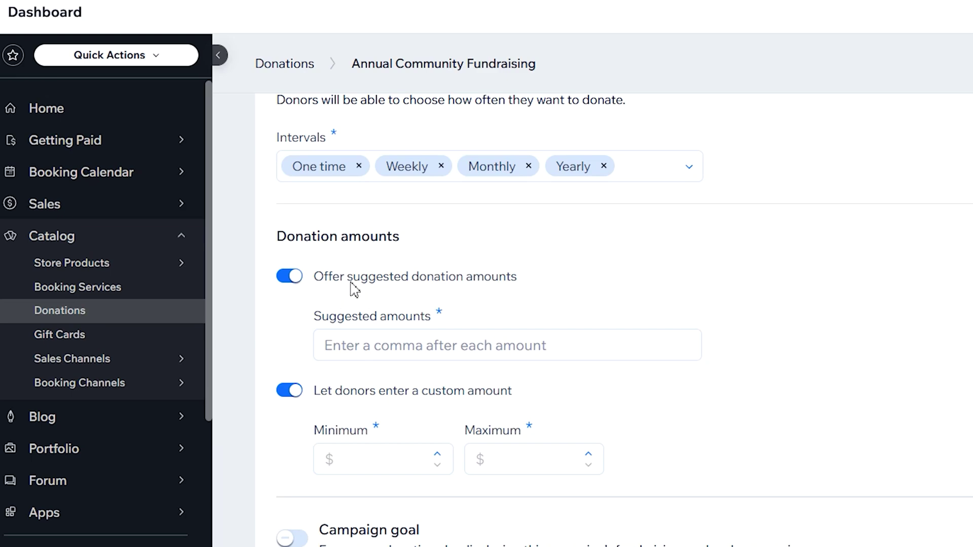
{"action": "left_click", "coordinate": [410, 345]}
{"action": "type", "text": "2"}
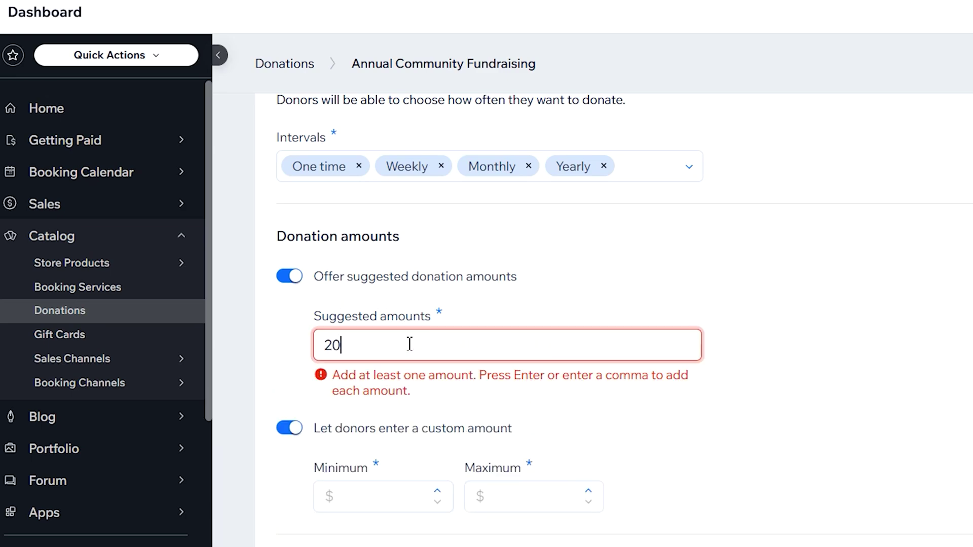
{"action": "type", "text": "0"}
{"action": "key", "text": "Return"}
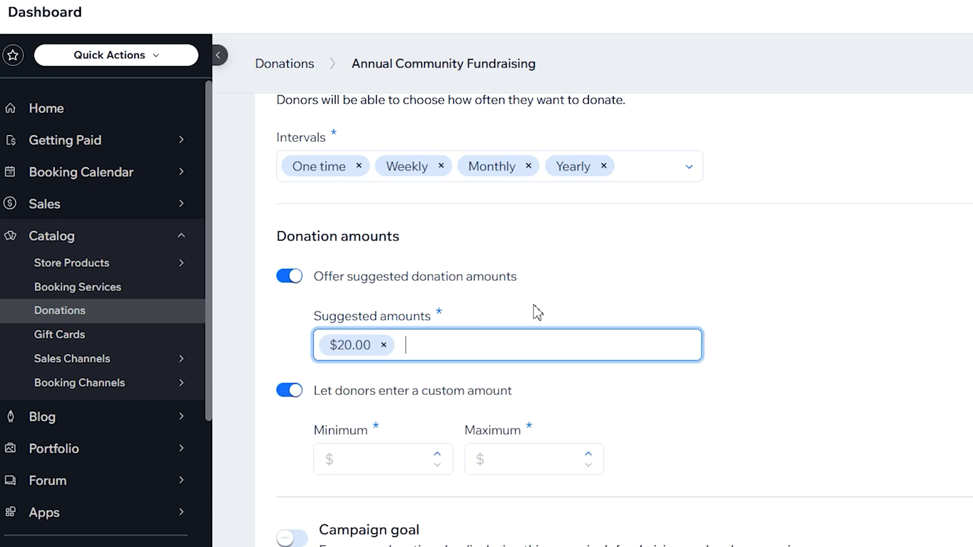
{"action": "type", "text": "50"}
{"action": "key", "text": "Return"}
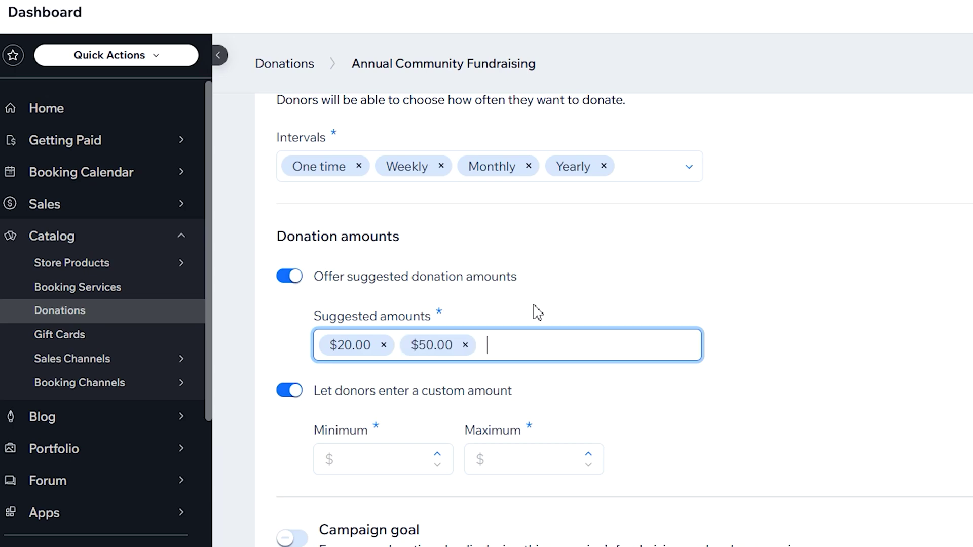
{"action": "type", "text": "100"}
{"action": "key", "text": "Return"}
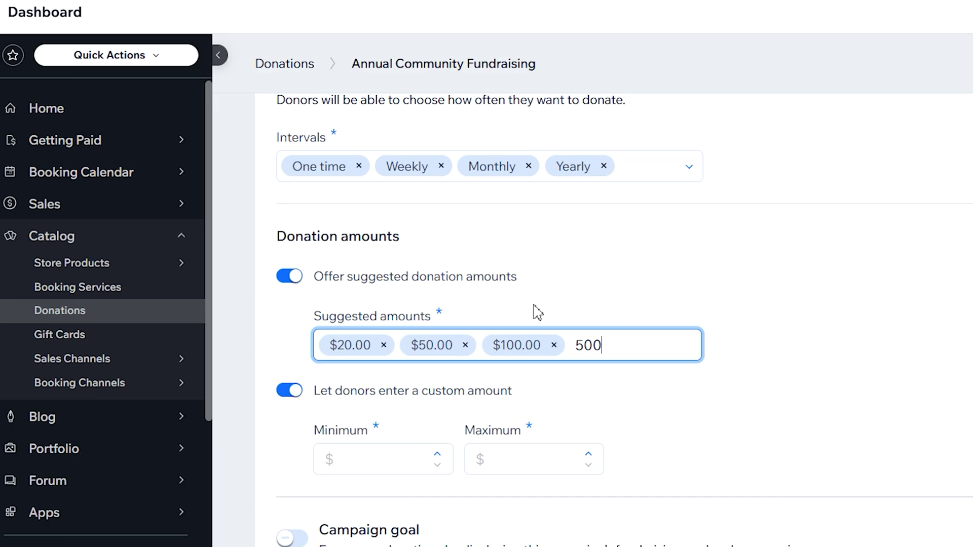
{"action": "type", "text": "500"}
{"action": "key", "text": "Return"}
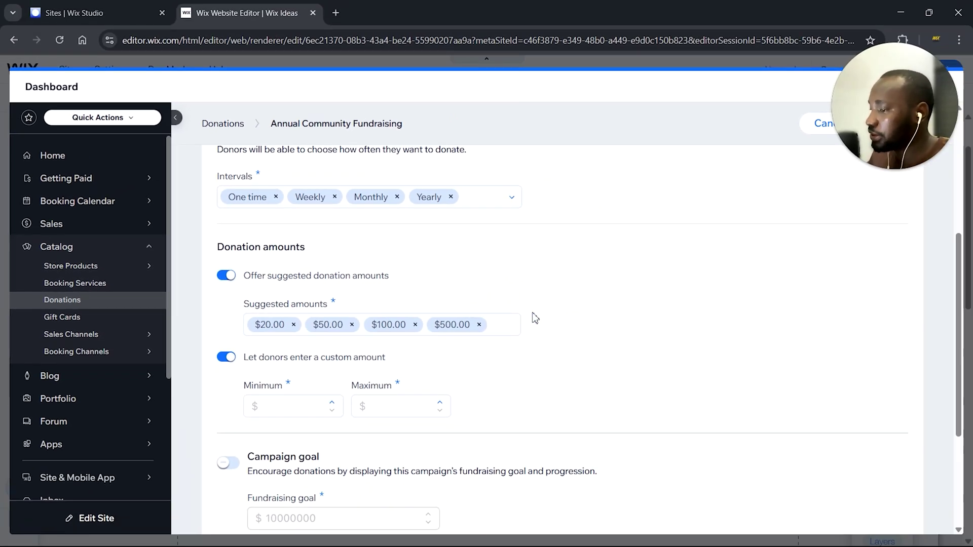
Set the custom donation amount range to a minimum of $5 and a maximum of $1500
{"action": "scroll", "coordinate": [524, 369], "scroll_direction": "down", "scroll_amount": 3}
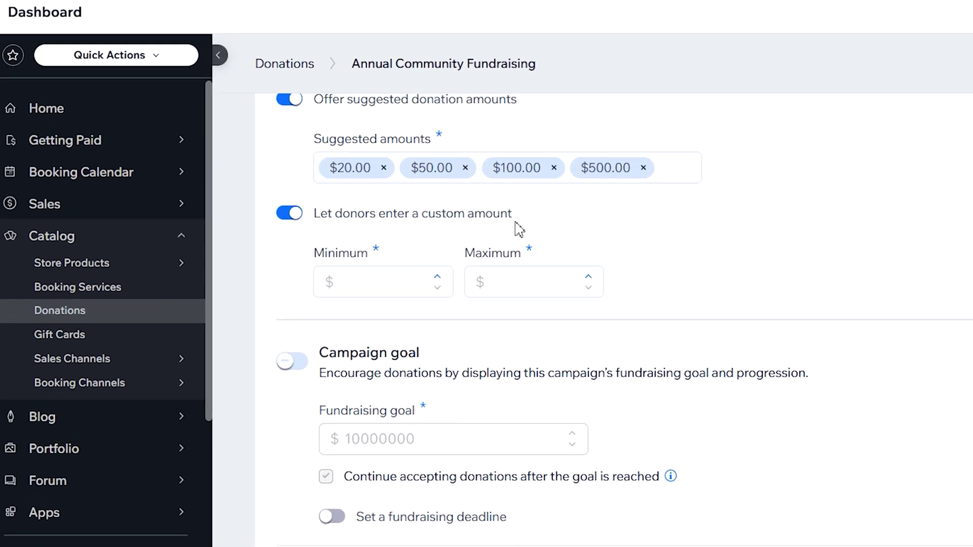
{"action": "left_click", "coordinate": [401, 278]}
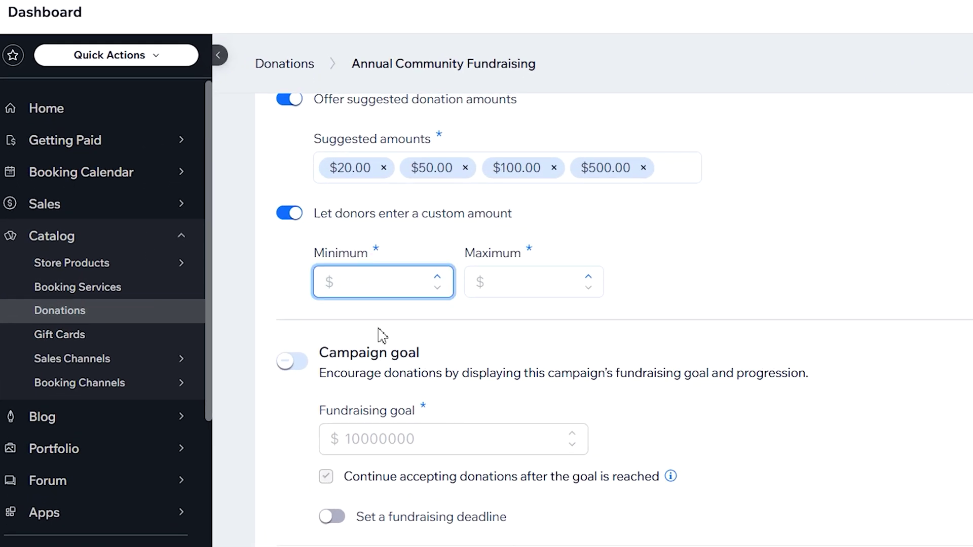
{"action": "type", "text": "5"}
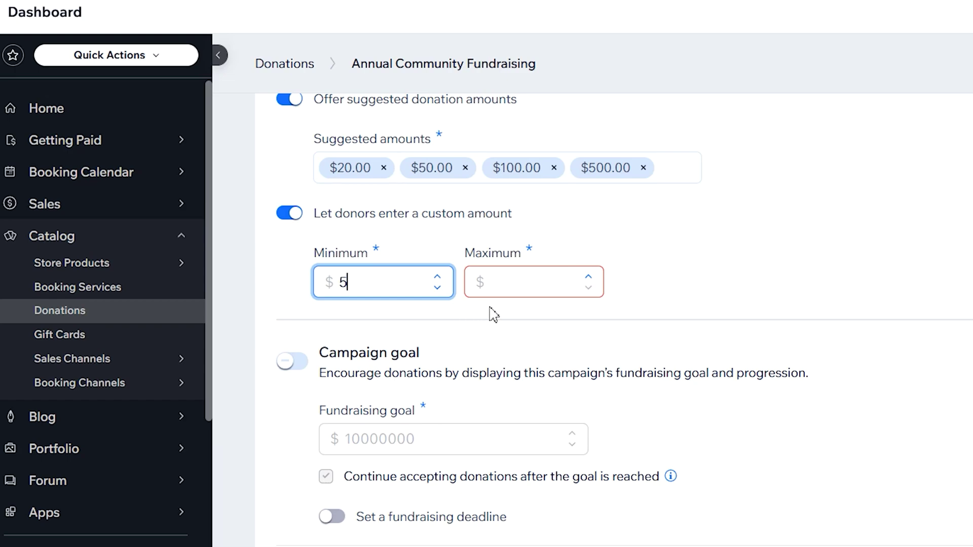
{"action": "left_click", "coordinate": [527, 287]}
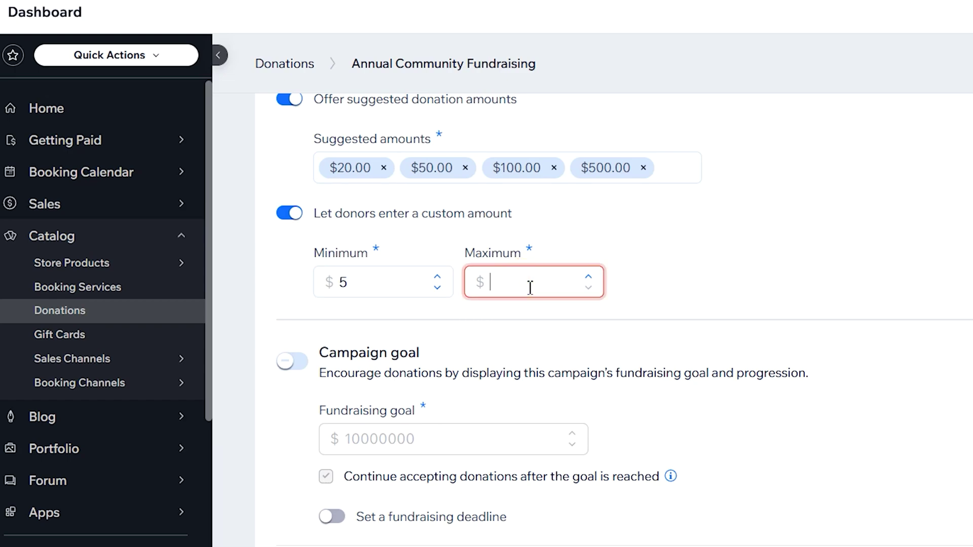
{"action": "type", "text": "150"}
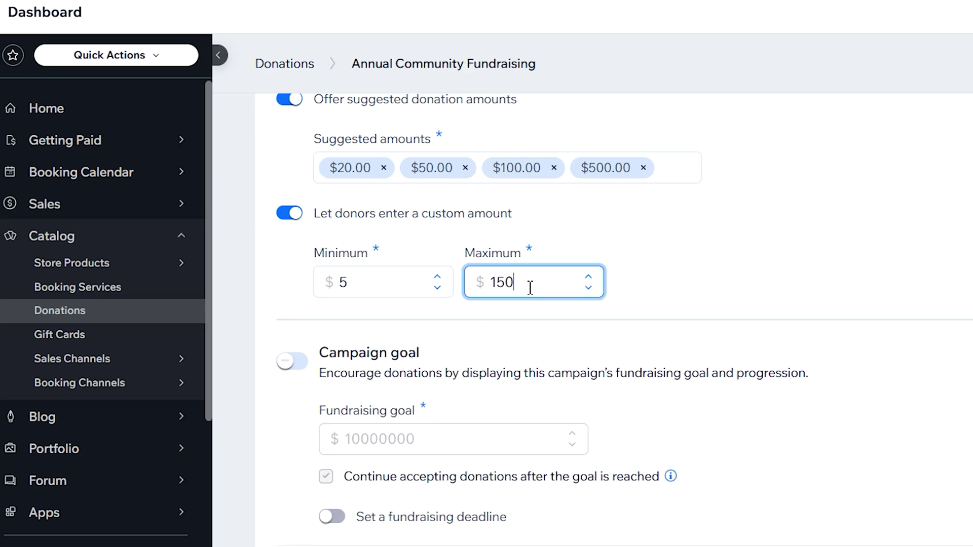
{"action": "type", "text": "0"}
{"action": "left_click", "coordinate": [712, 282]}
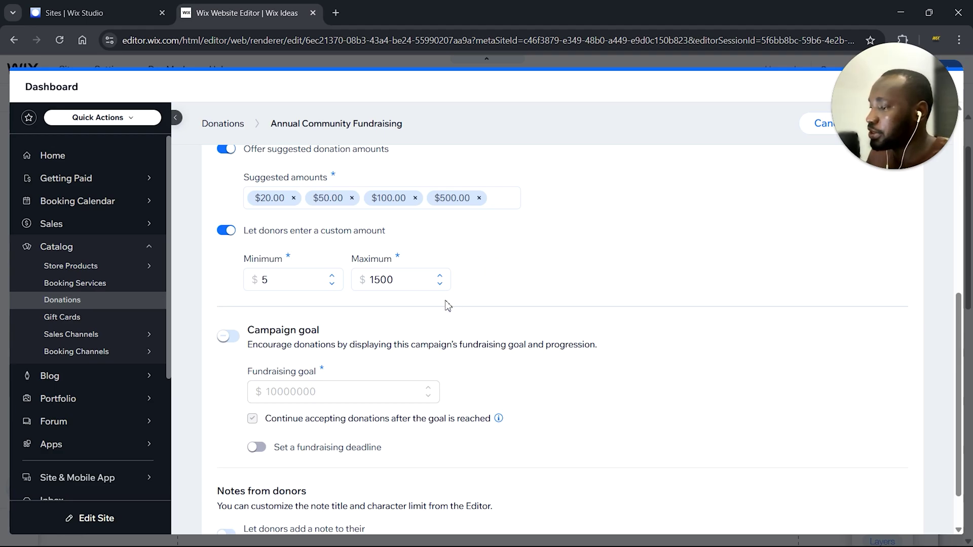
{"action": "left_click", "coordinate": [385, 296]}
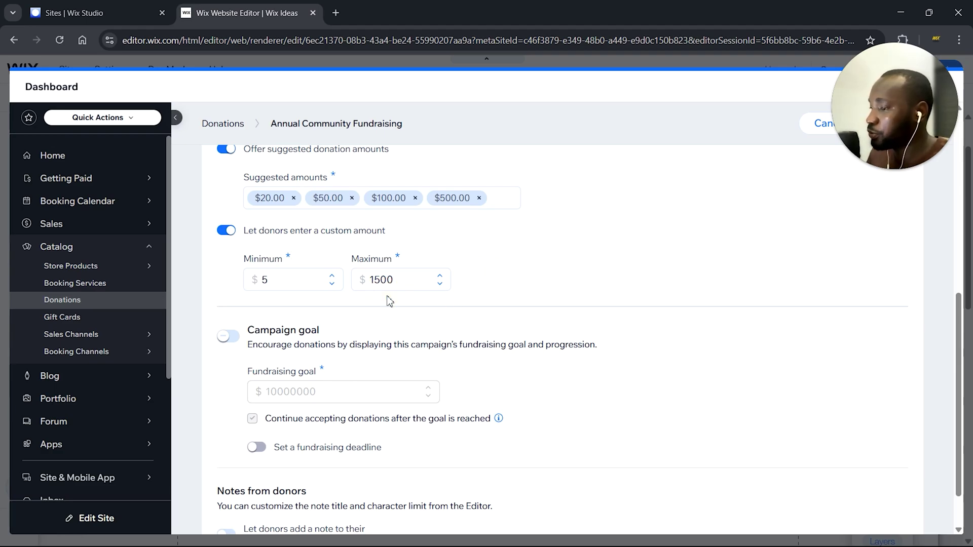
Enable the campaign goal with a fundraising goal of $10000, leaving donations accepted after the goal is reached
{"action": "scroll", "coordinate": [355, 393], "scroll_direction": "down", "scroll_amount": 1}
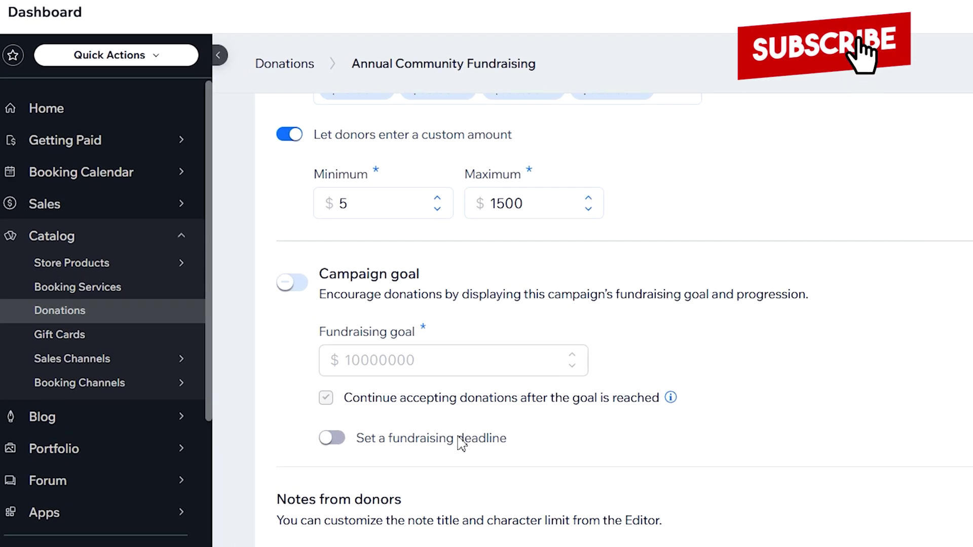
{"action": "left_click", "coordinate": [291, 282]}
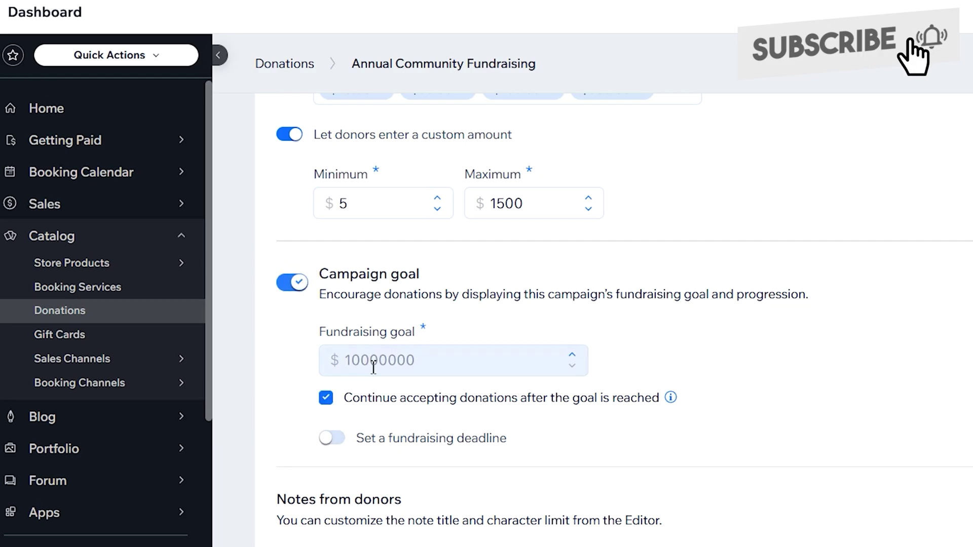
{"action": "left_click", "coordinate": [399, 364]}
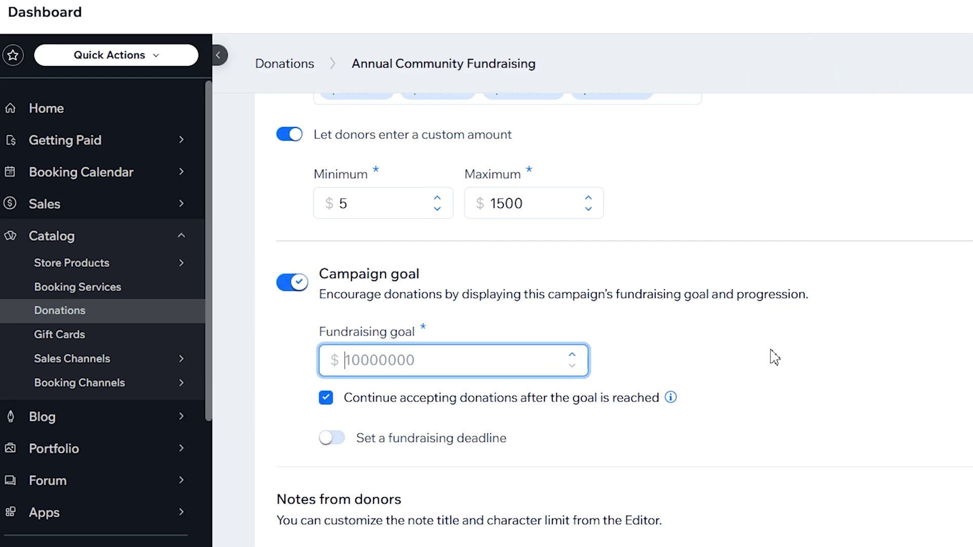
{"action": "type", "text": "10000"}
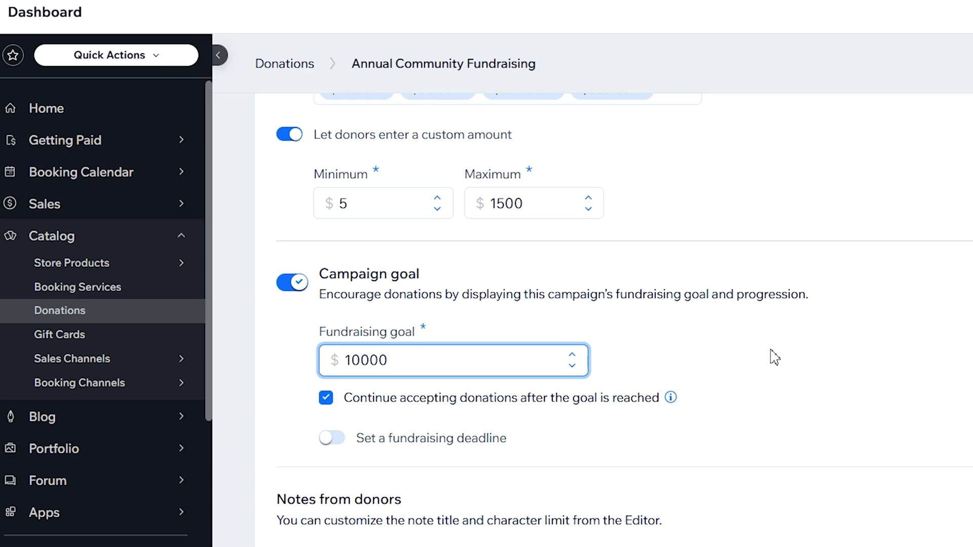
{"action": "left_click", "coordinate": [774, 358]}
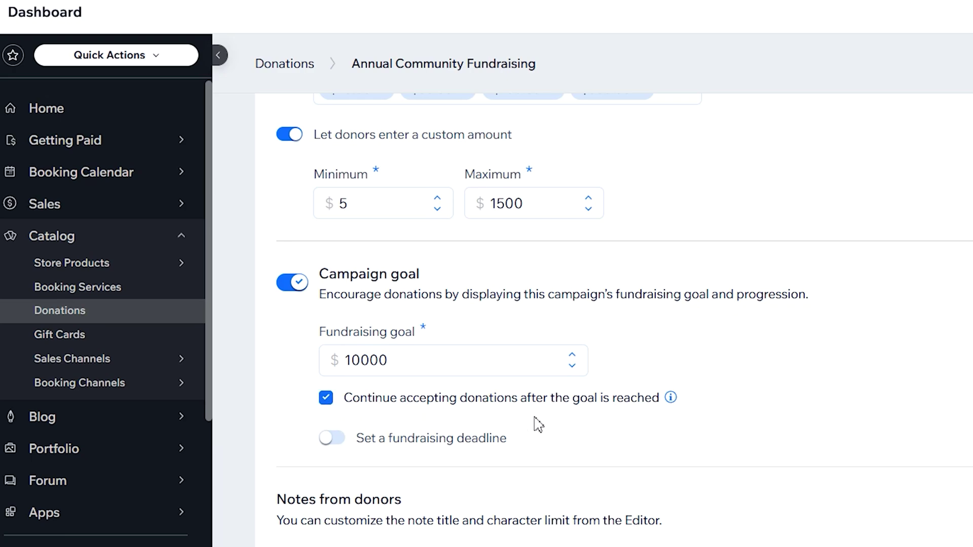
{"action": "left_click", "coordinate": [325, 398]}
{"action": "left_click", "coordinate": [326, 398]}
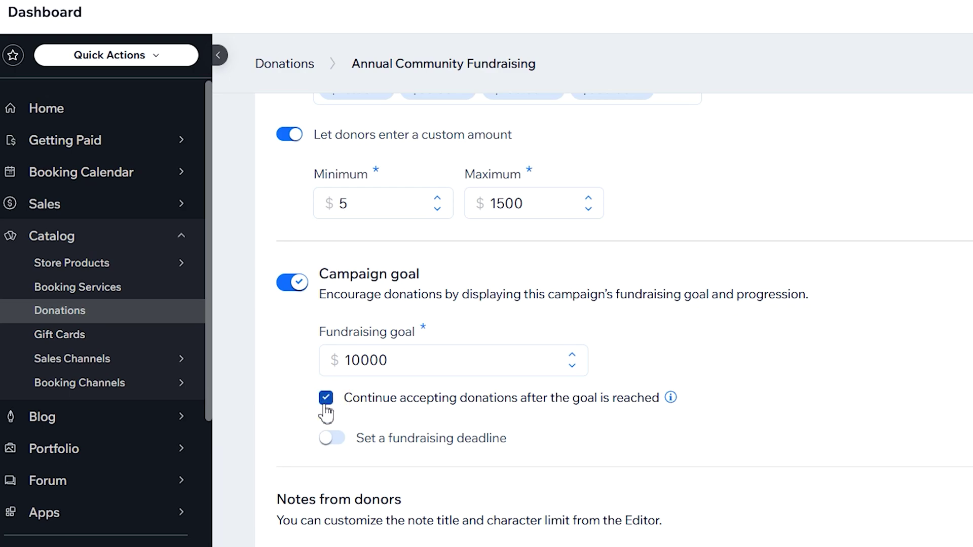
{"action": "left_click", "coordinate": [274, 426]}
Enable a fundraising deadline of 05/31/2025 and allow donations to continue past the deadline
{"action": "left_click", "coordinate": [333, 438]}
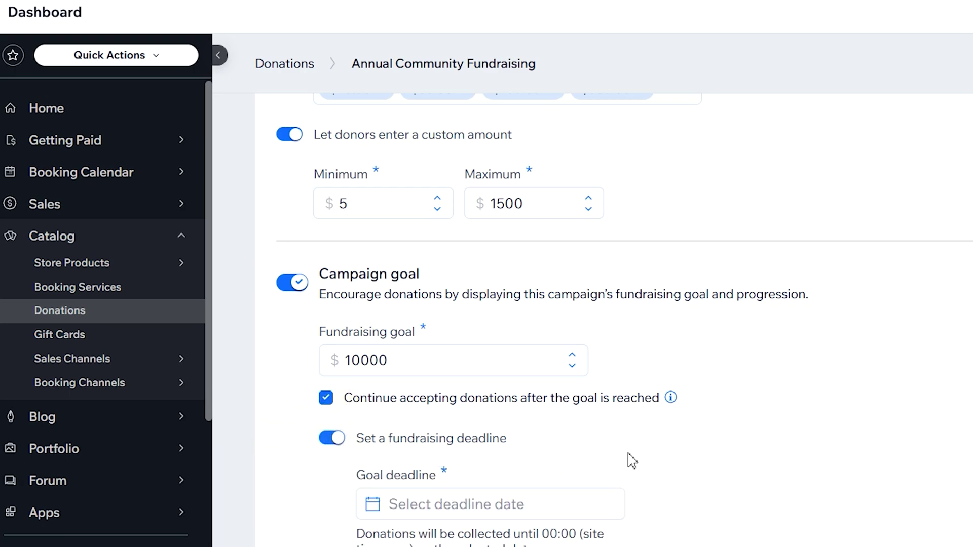
{"action": "scroll", "coordinate": [669, 459], "scroll_direction": "down", "scroll_amount": 3}
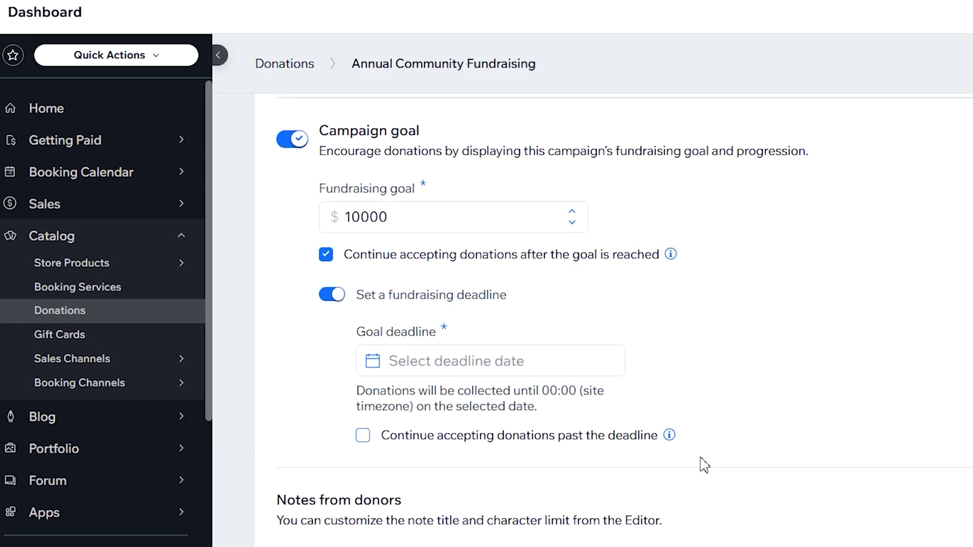
{"action": "left_click", "coordinate": [480, 373]}
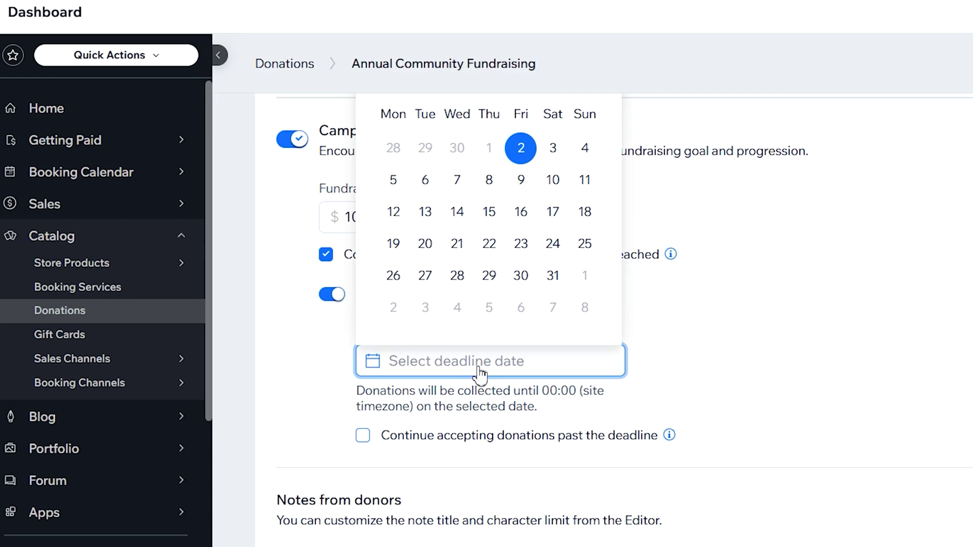
{"action": "left_click", "coordinate": [551, 287]}
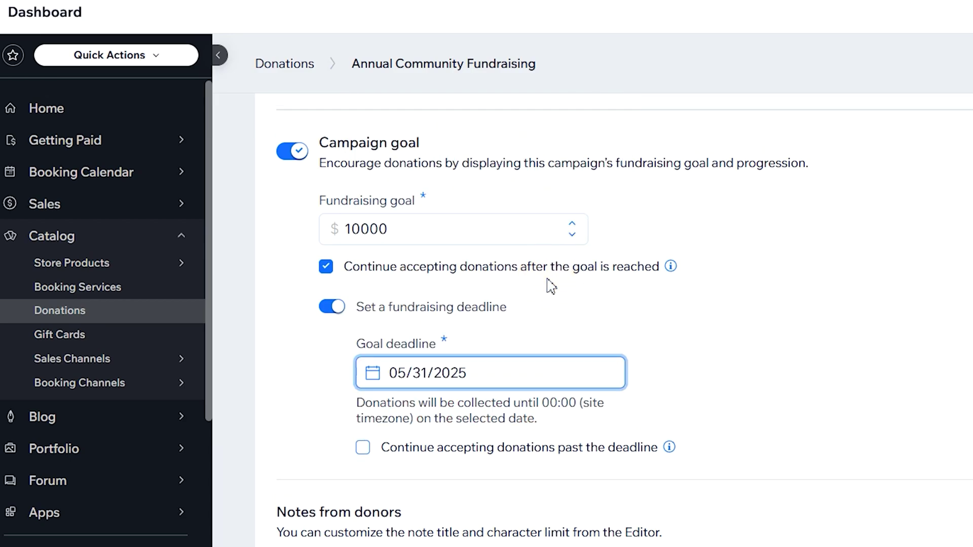
{"action": "left_click", "coordinate": [720, 364]}
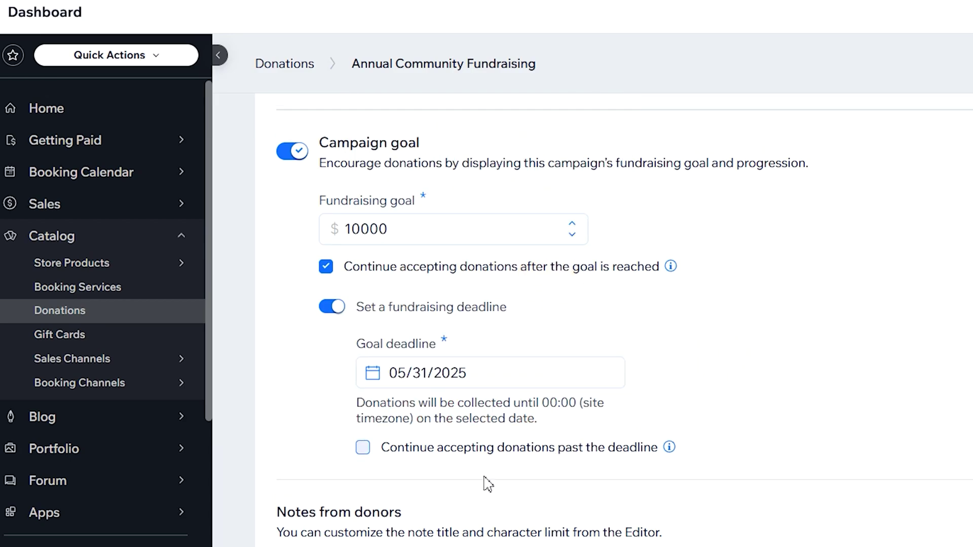
{"action": "left_click", "coordinate": [364, 450]}
{"action": "scroll", "coordinate": [797, 455], "scroll_direction": "down", "scroll_amount": 1}
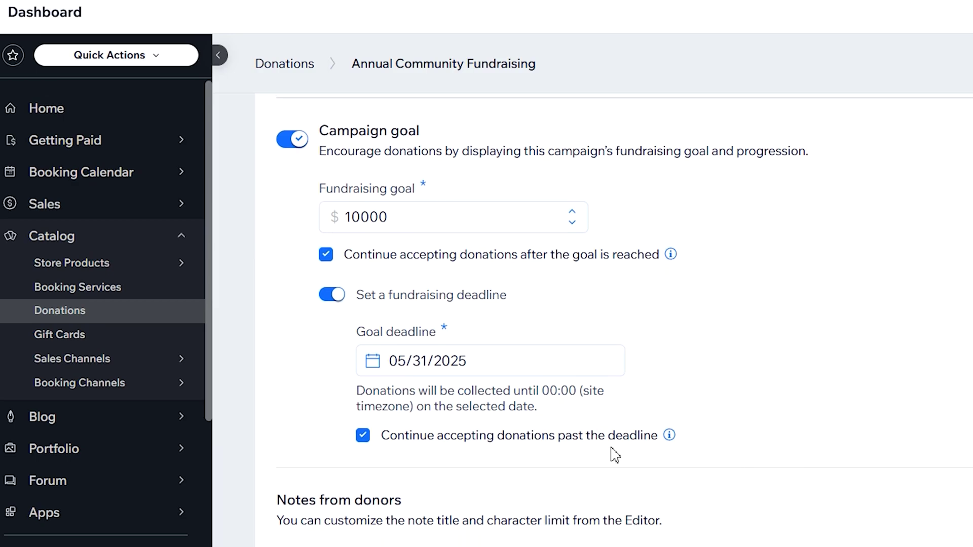
{"action": "left_click", "coordinate": [363, 437]}
{"action": "left_click", "coordinate": [363, 437]}
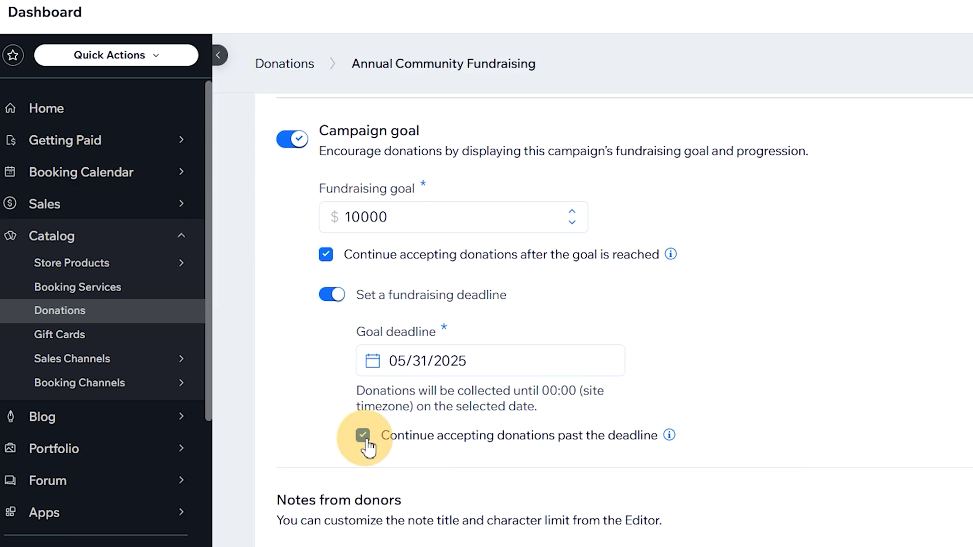
Let donors add a note to their donation and save the Annual Community Fundraising campaign
{"action": "scroll", "coordinate": [586, 509], "scroll_direction": "down", "scroll_amount": 2}
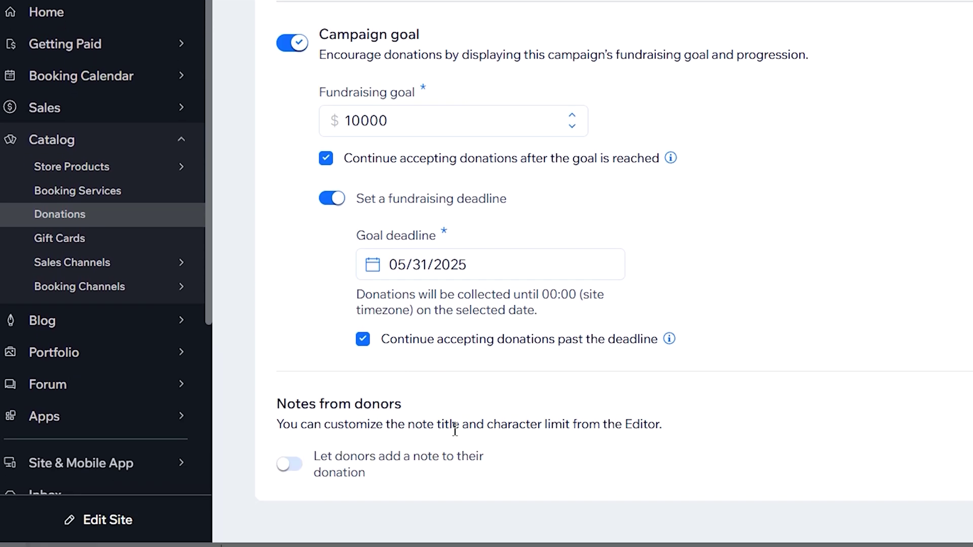
{"action": "left_click", "coordinate": [291, 465]}
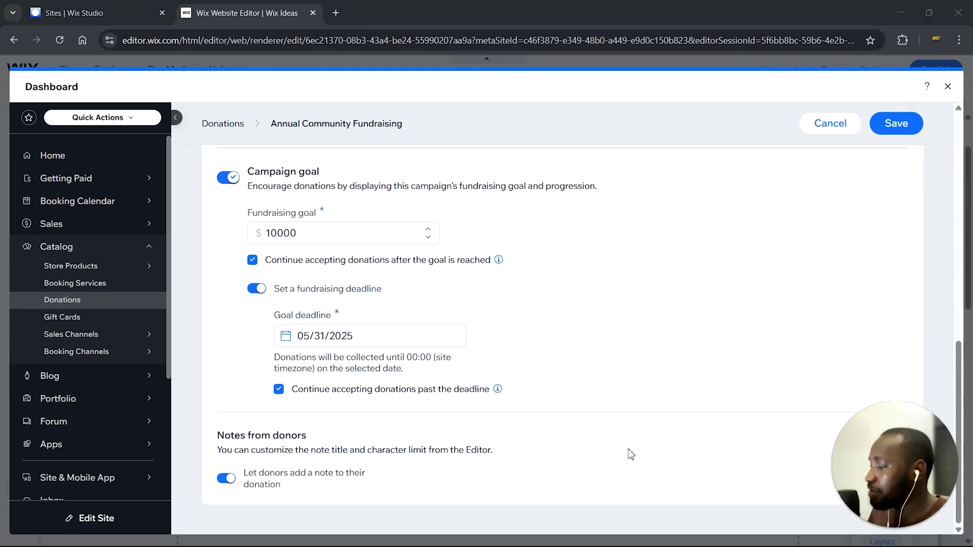
{"action": "scroll", "coordinate": [630, 454], "scroll_direction": "up", "scroll_amount": 5}
{"action": "scroll", "coordinate": [631, 454], "scroll_direction": "up", "scroll_amount": 3}
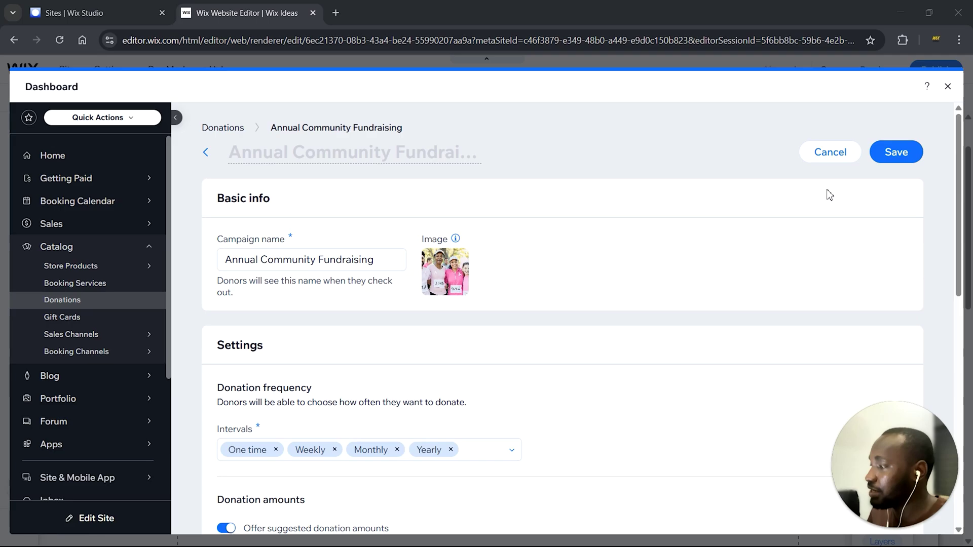
{"action": "left_click", "coordinate": [886, 162]}
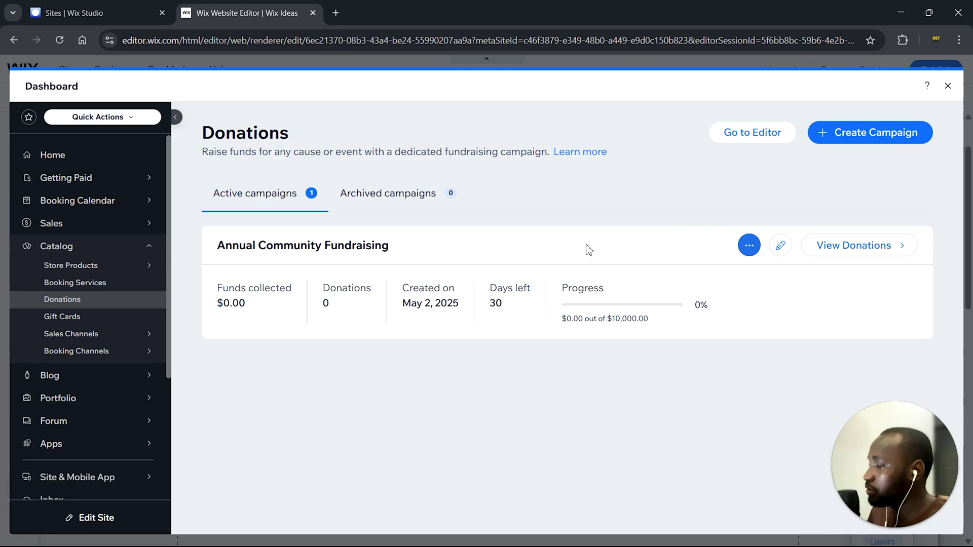
Check the saved campaign's additional actions and view its list of donations
{"action": "left_click", "coordinate": [749, 246]}
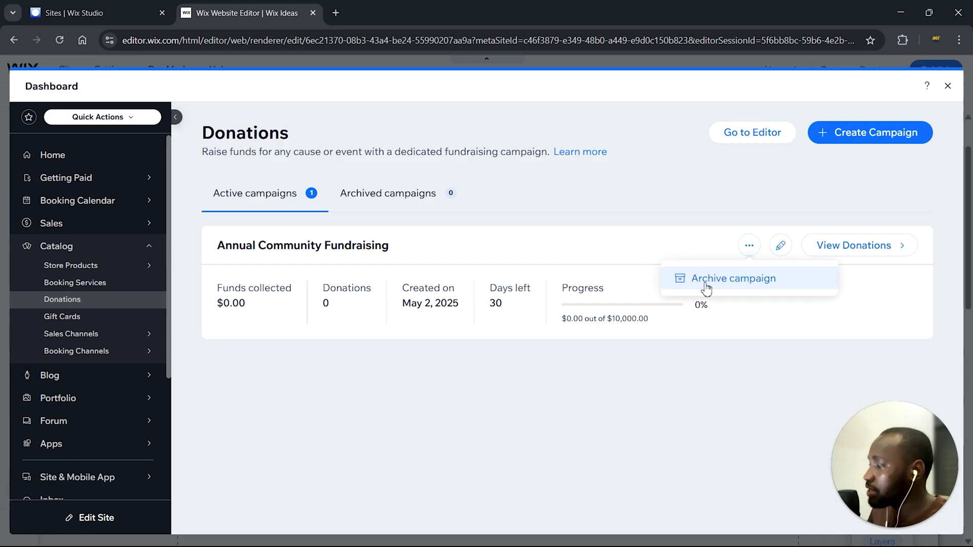
{"action": "left_click", "coordinate": [775, 307]}
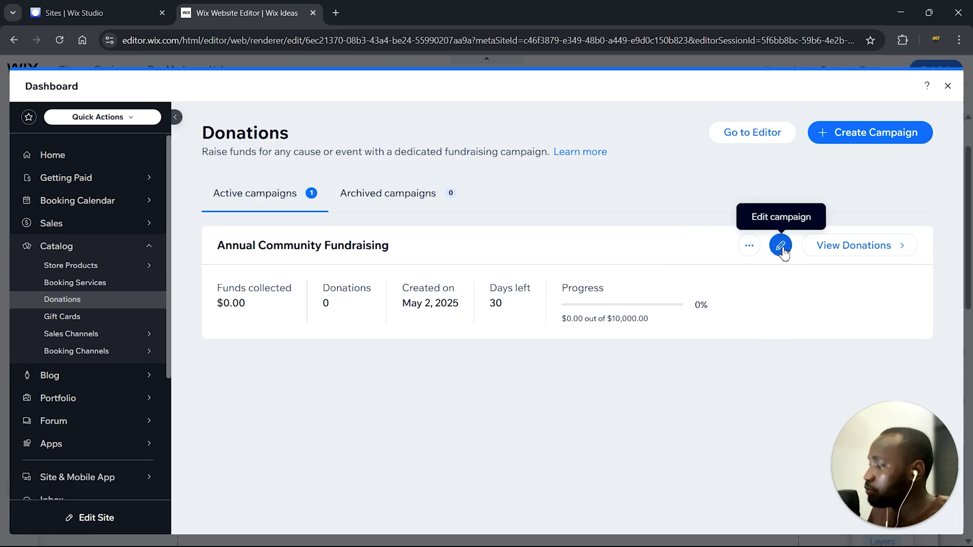
{"action": "left_click", "coordinate": [866, 247]}
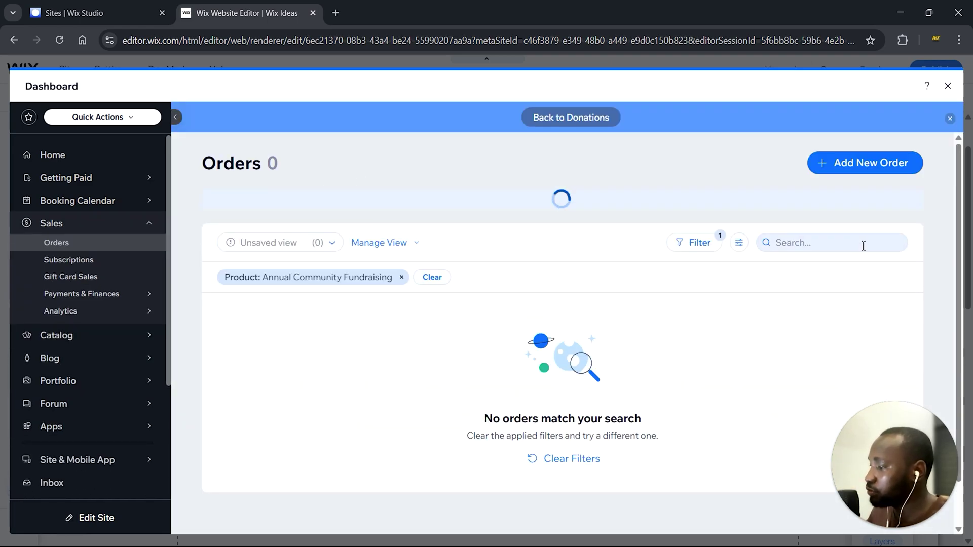
{"action": "scroll", "coordinate": [518, 383], "scroll_direction": "down", "scroll_amount": 3}
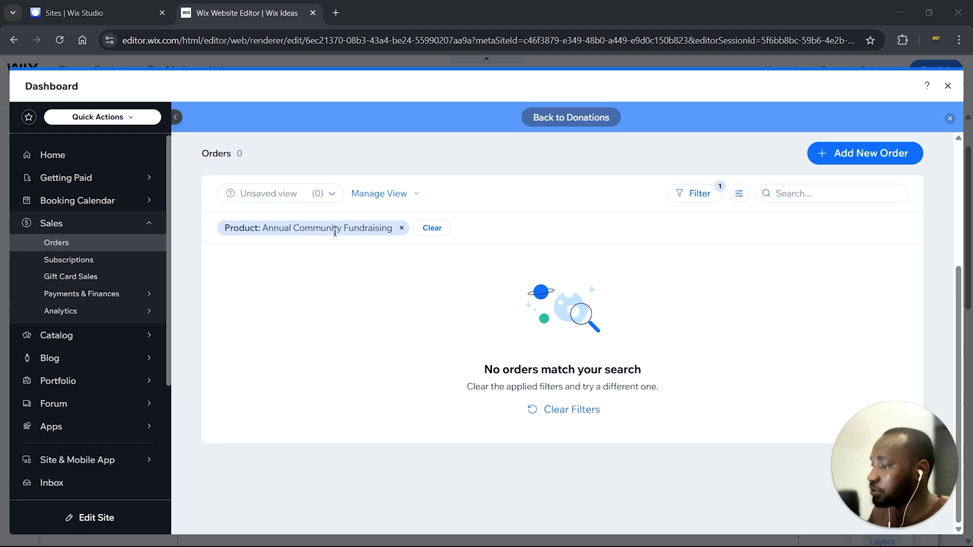
Return to the editor and link the donation form to the Annual Community Fundraising campaign
{"action": "left_click", "coordinate": [948, 86]}
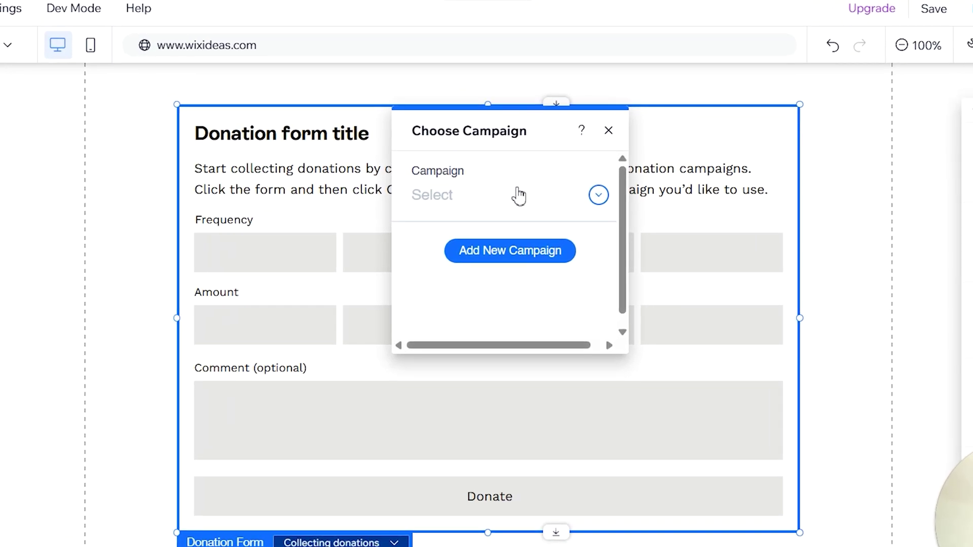
{"action": "left_click", "coordinate": [518, 195]}
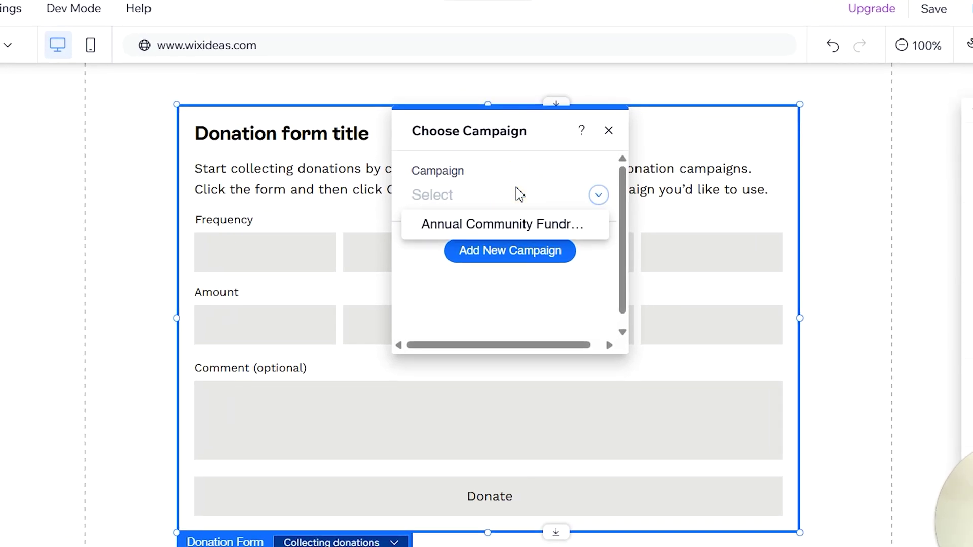
{"action": "left_click", "coordinate": [513, 226]}
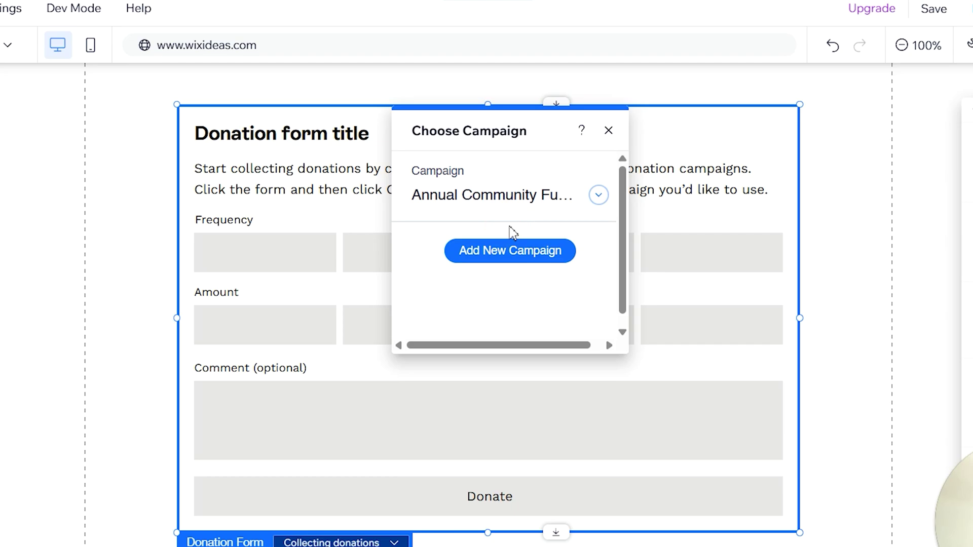
{"action": "left_click", "coordinate": [608, 130]}
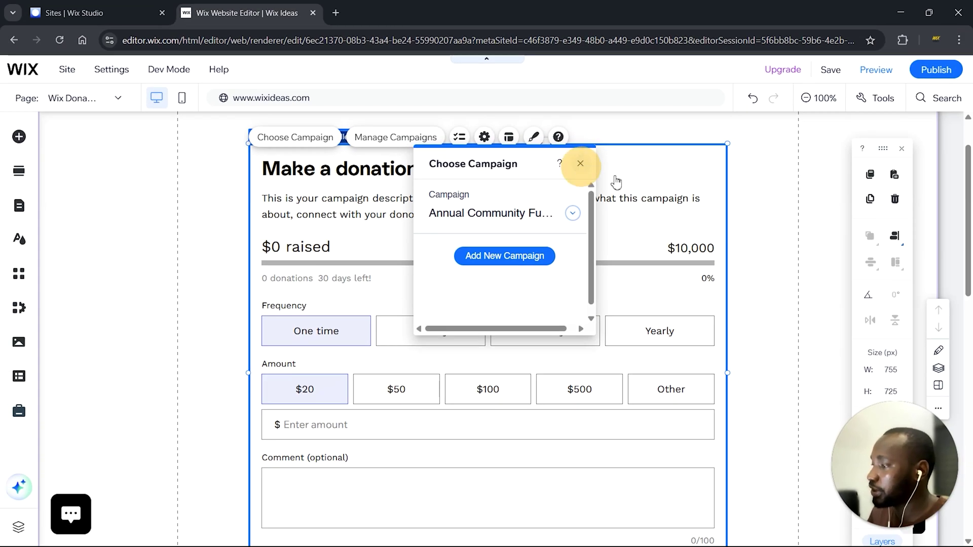
{"action": "left_click", "coordinate": [777, 227]}
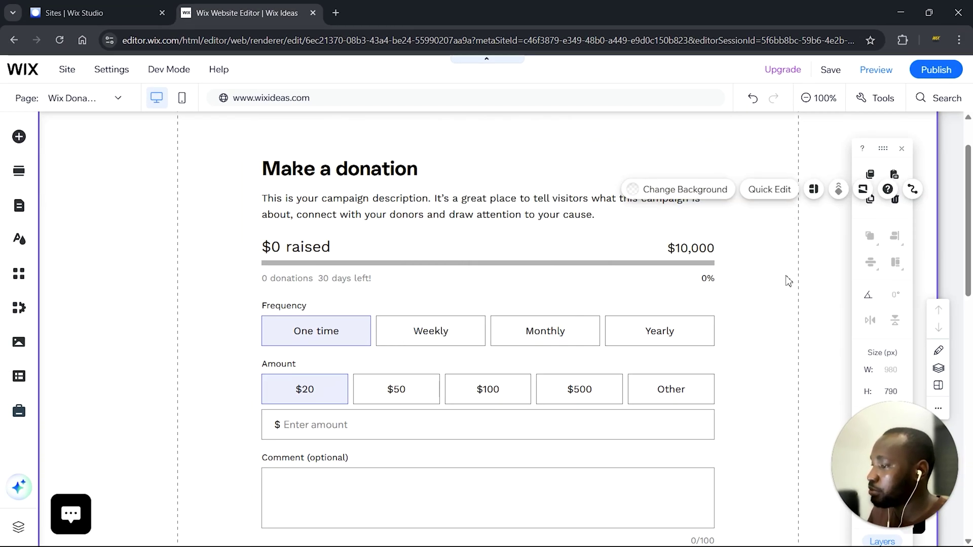
Review the linked donation form and open the choice of elements it displays
{"action": "scroll", "coordinate": [786, 278], "scroll_direction": "down", "scroll_amount": 3}
{"action": "scroll", "coordinate": [788, 281], "scroll_direction": "up", "scroll_amount": 5}
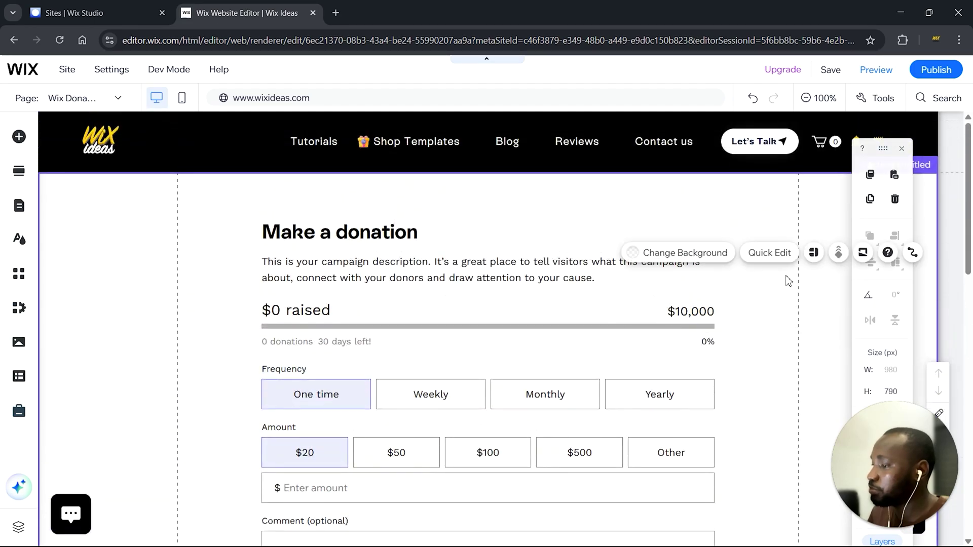
{"action": "scroll", "coordinate": [788, 279], "scroll_direction": "down", "scroll_amount": 1}
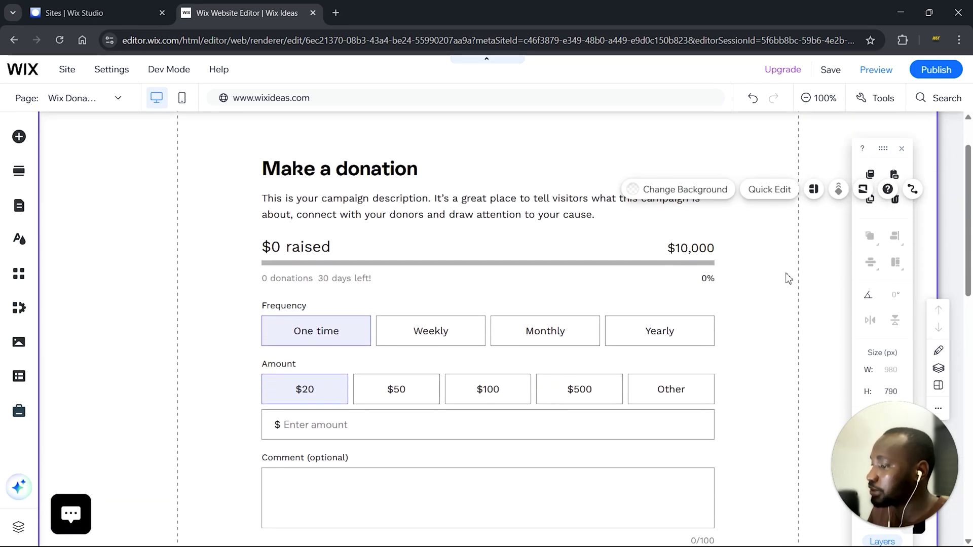
{"action": "scroll", "coordinate": [788, 279], "scroll_direction": "up", "scroll_amount": 1}
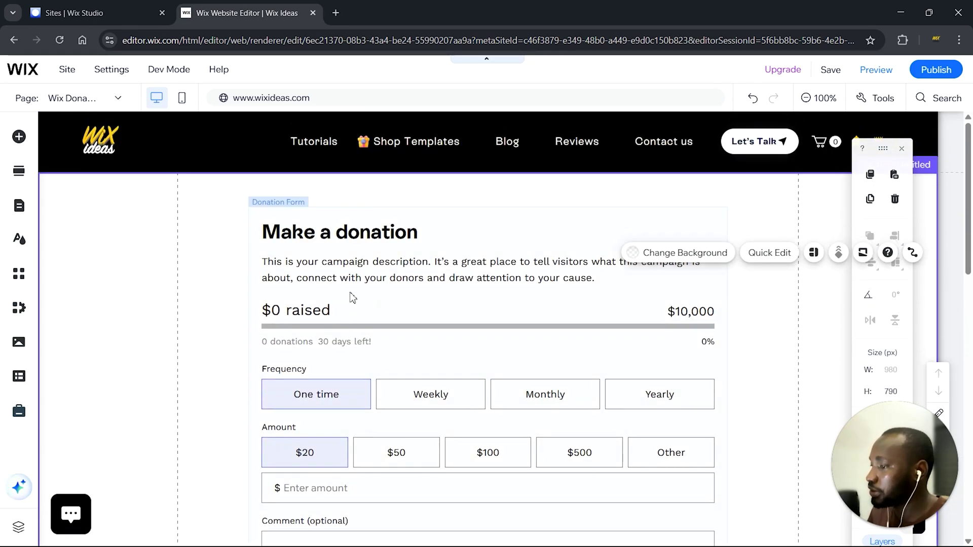
{"action": "left_click", "coordinate": [351, 270]}
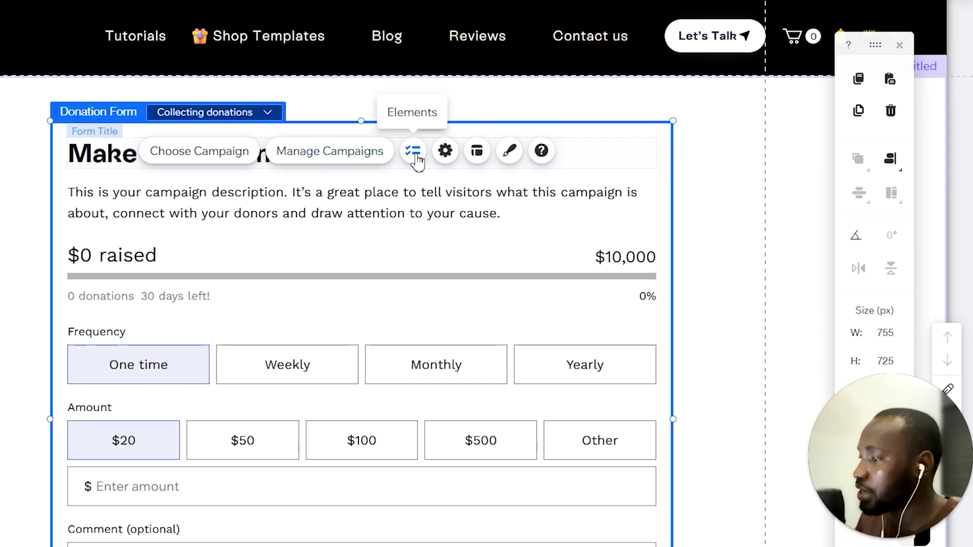
{"action": "left_click", "coordinate": [529, 232]}
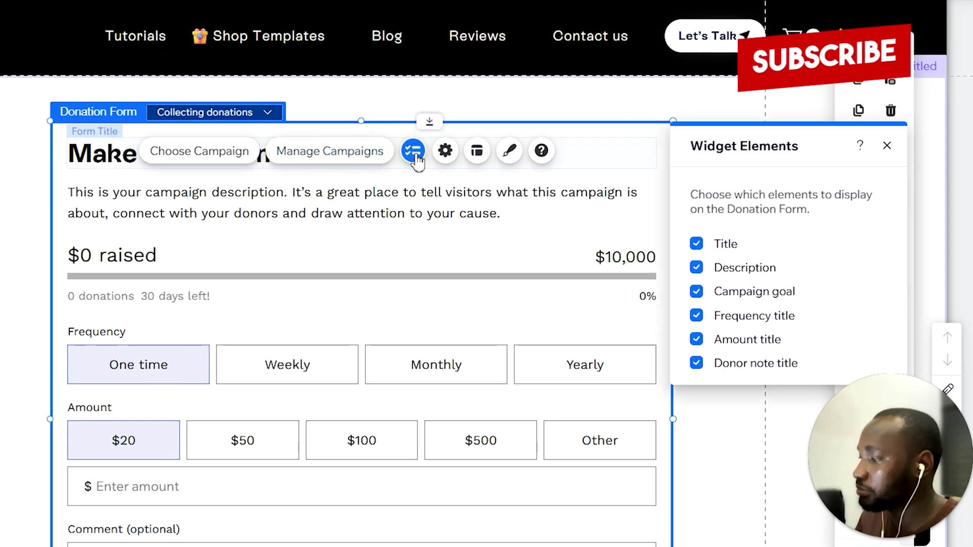
{"action": "left_click_drag", "start_coordinate": [96, 85], "coordinate": [750, 85]}
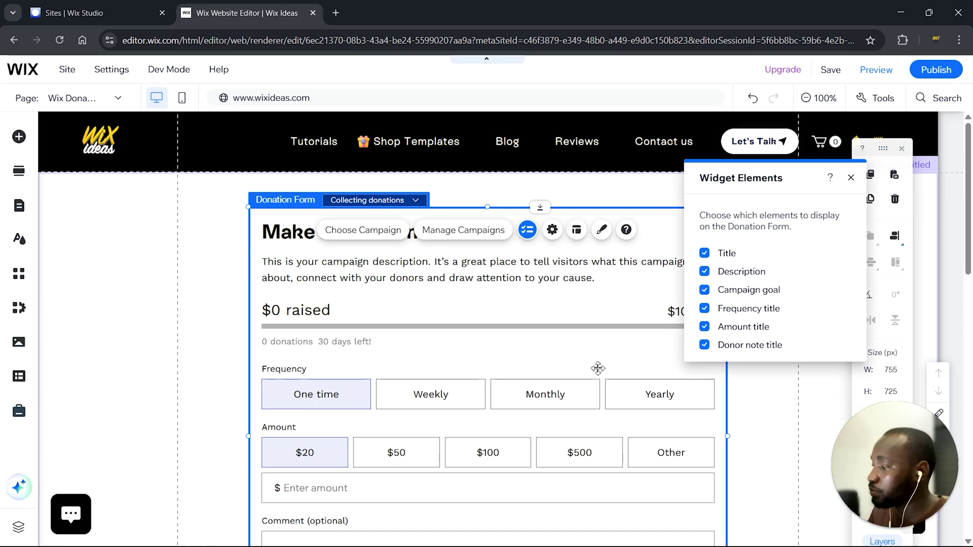
Try hiding the donor note title and the amount title on the donation form, restoring each one
{"action": "scroll", "coordinate": [598, 369], "scroll_direction": "down", "scroll_amount": 3}
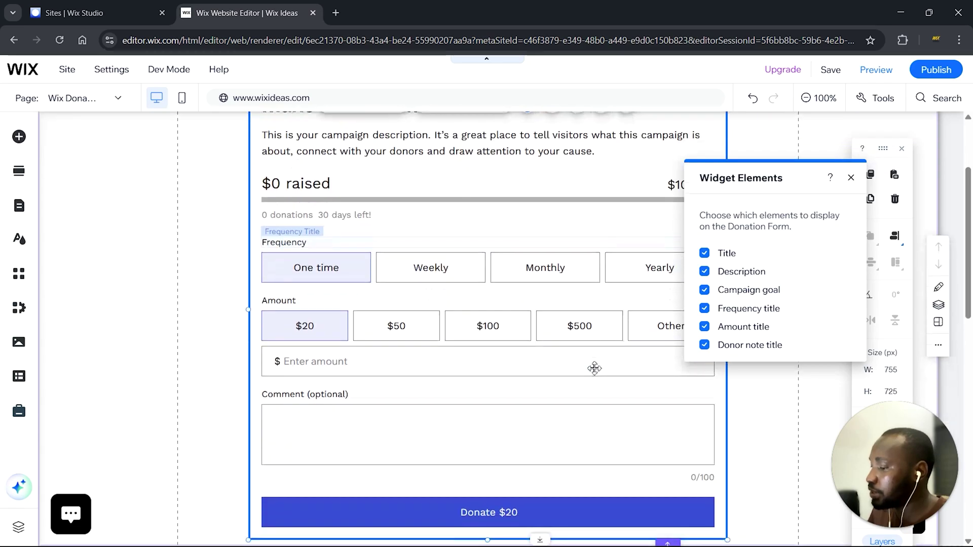
{"action": "left_click", "coordinate": [705, 345]}
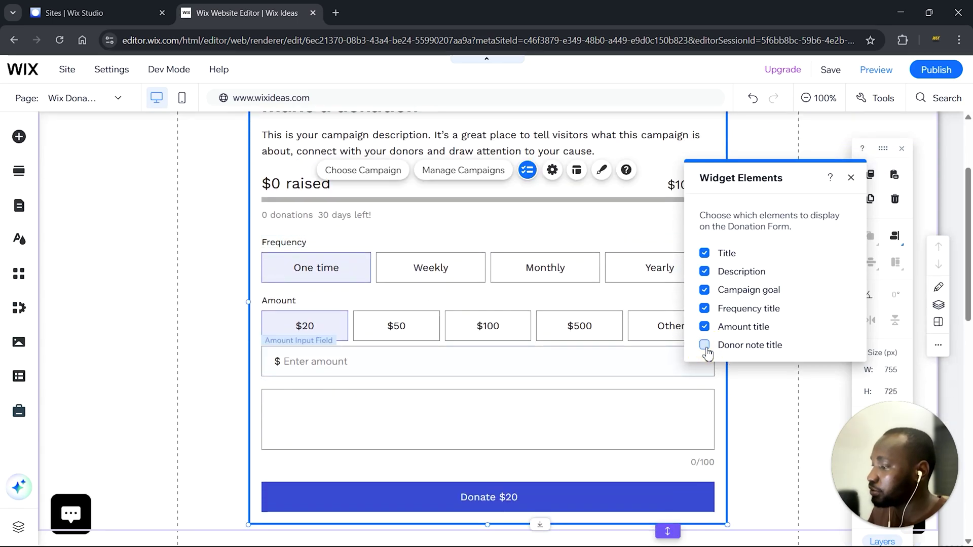
{"action": "left_click", "coordinate": [705, 346]}
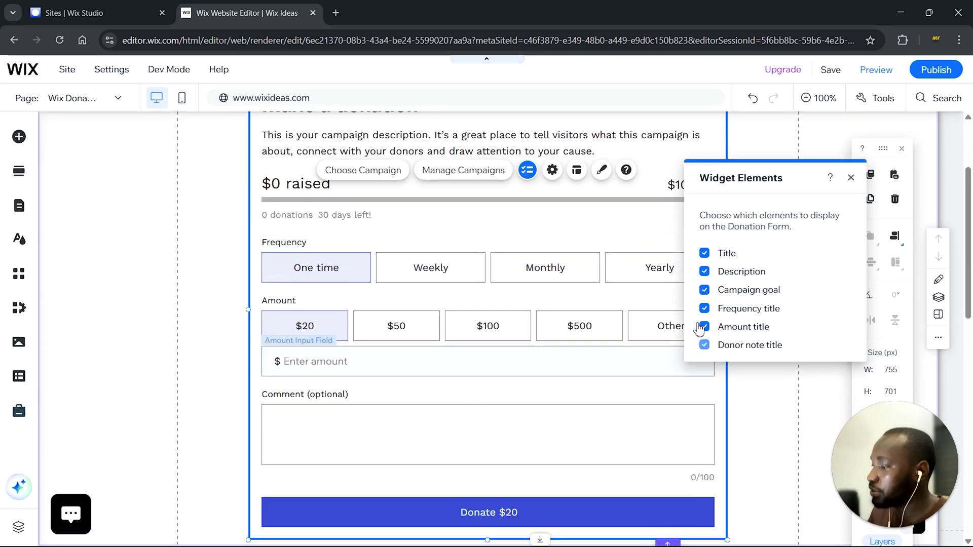
{"action": "left_click", "coordinate": [705, 327]}
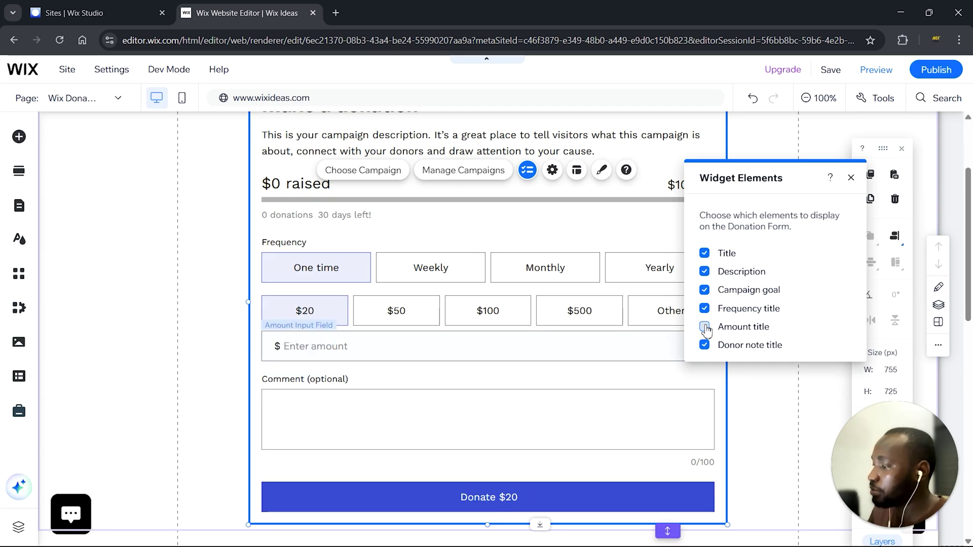
{"action": "left_click", "coordinate": [704, 328]}
{"action": "left_click_drag", "start_coordinate": [791, 184], "coordinate": [592, 198]}
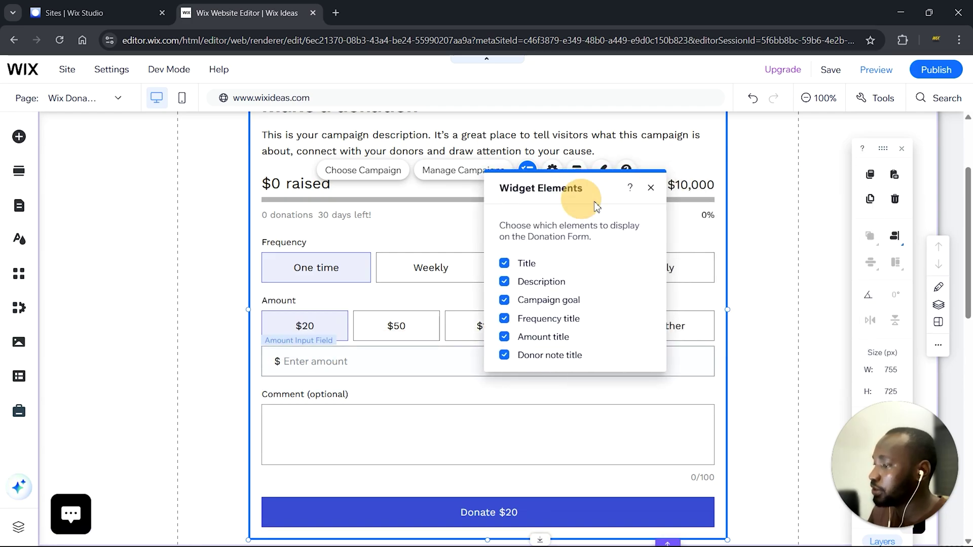
{"action": "left_click", "coordinate": [651, 187]}
Try Weekly as the donation form's default selected frequency and set it back to One time
{"action": "left_click", "coordinate": [552, 169]}
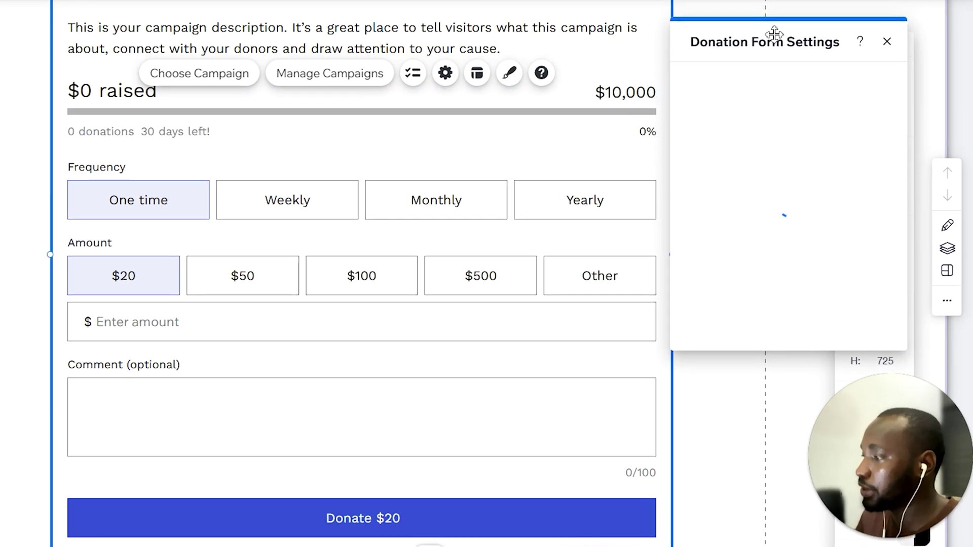
{"action": "left_click_drag", "start_coordinate": [774, 34], "coordinate": [334, 52]}
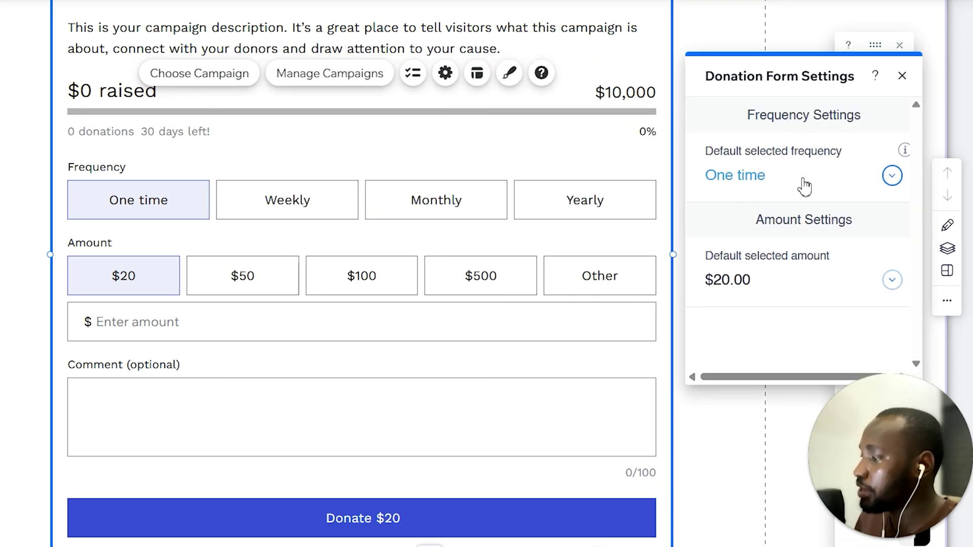
{"action": "left_click", "coordinate": [780, 188]}
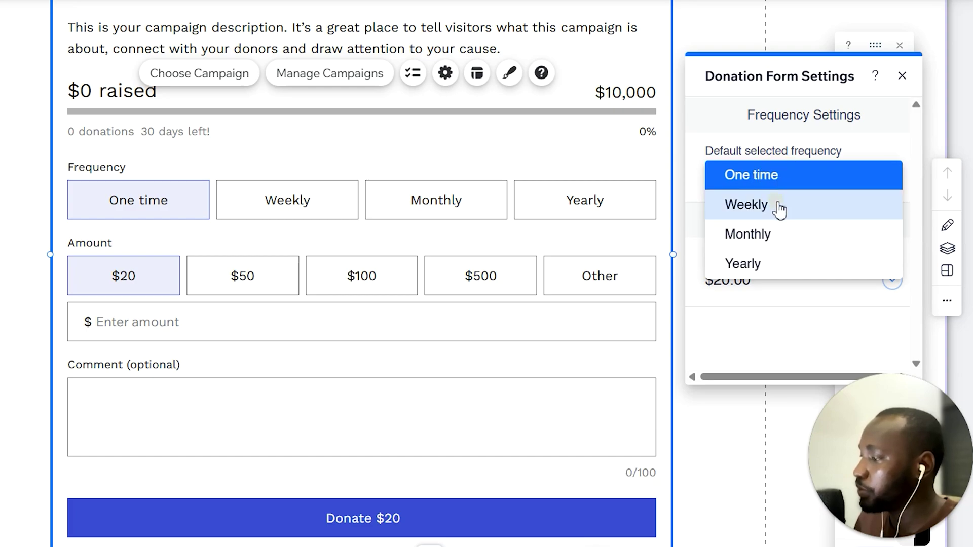
{"action": "left_click", "coordinate": [779, 208]}
{"action": "left_click", "coordinate": [753, 176]}
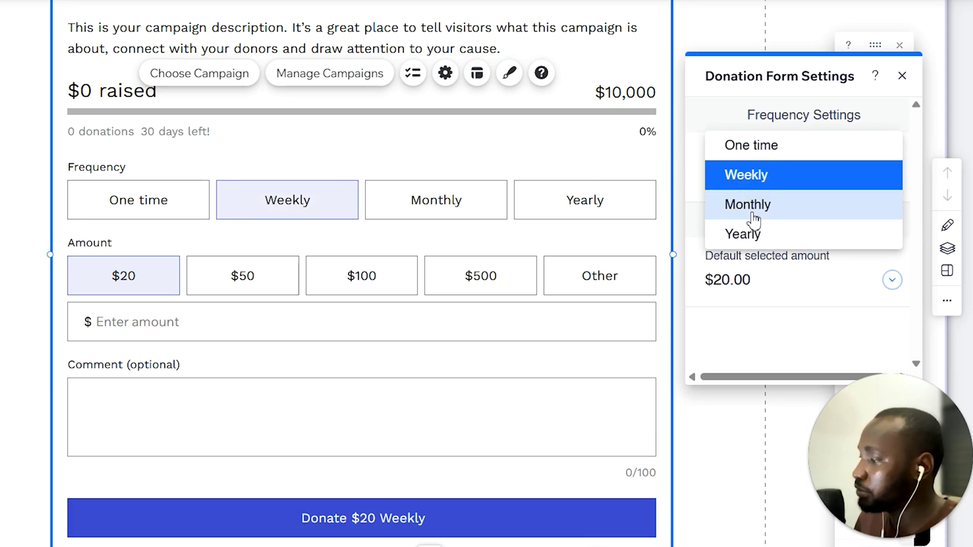
{"action": "left_click", "coordinate": [779, 148]}
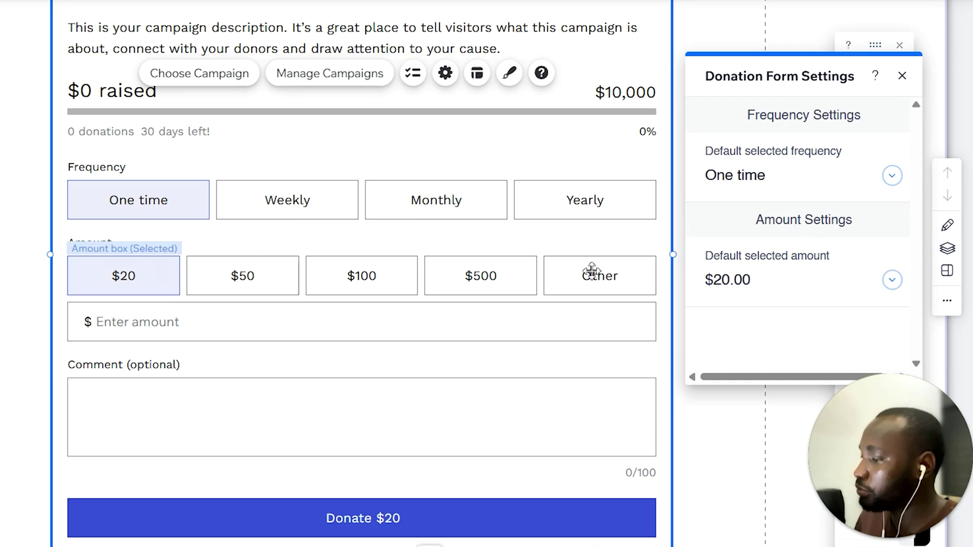
Check the default selected amount options in the donation form settings and close the settings
{"action": "left_click", "coordinate": [762, 281]}
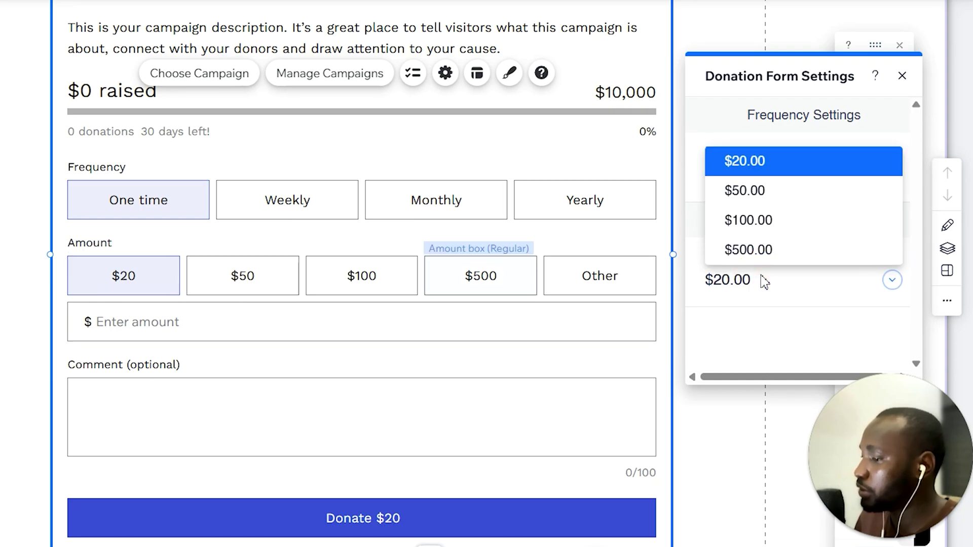
{"action": "left_click", "coordinate": [767, 320]}
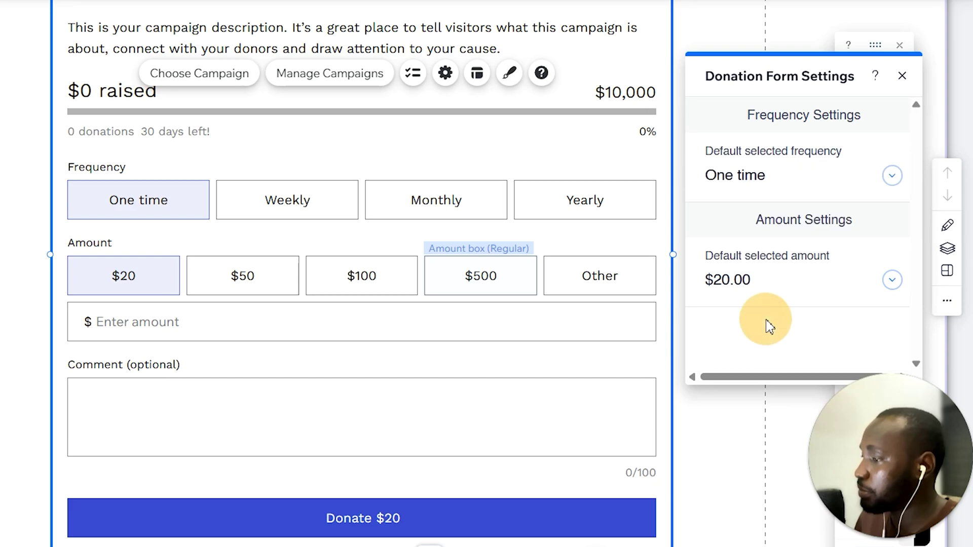
{"action": "left_click", "coordinate": [902, 76]}
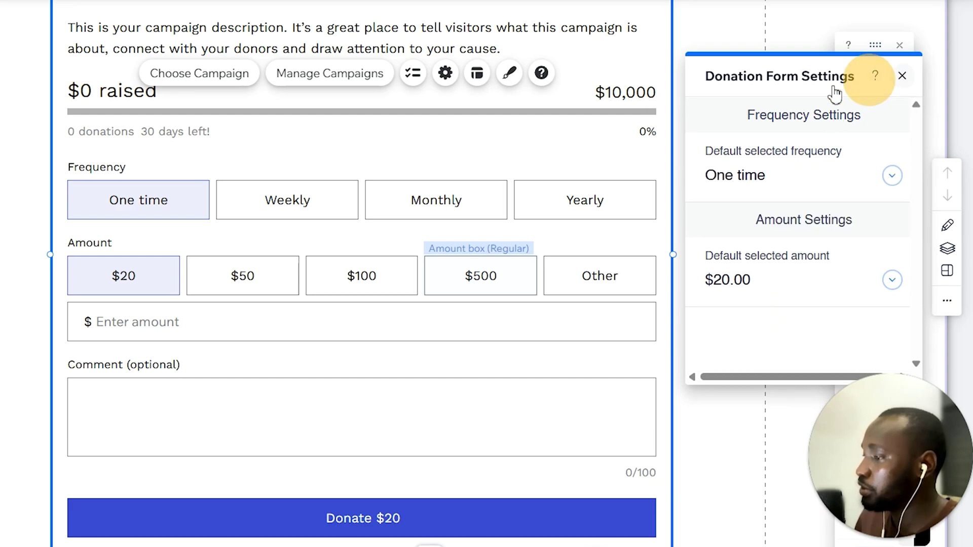
Try a padding of 43 px in the donation form's layout and set it back to 20 px
{"action": "left_click", "coordinate": [477, 76]}
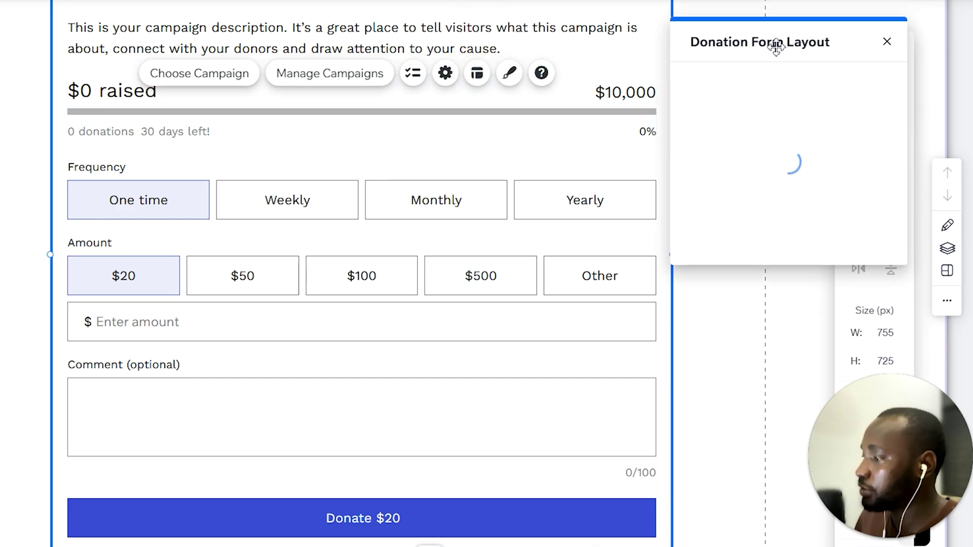
{"action": "mouse_move", "coordinate": [714, 44]}
{"action": "left_mouse_down"}
{"action": "mouse_move", "coordinate": [357, 43]}
{"action": "mouse_move", "coordinate": [720, 51]}
{"action": "left_mouse_up"}
{"action": "left_click_drag", "start_coordinate": [726, 119], "coordinate": [755, 122]}
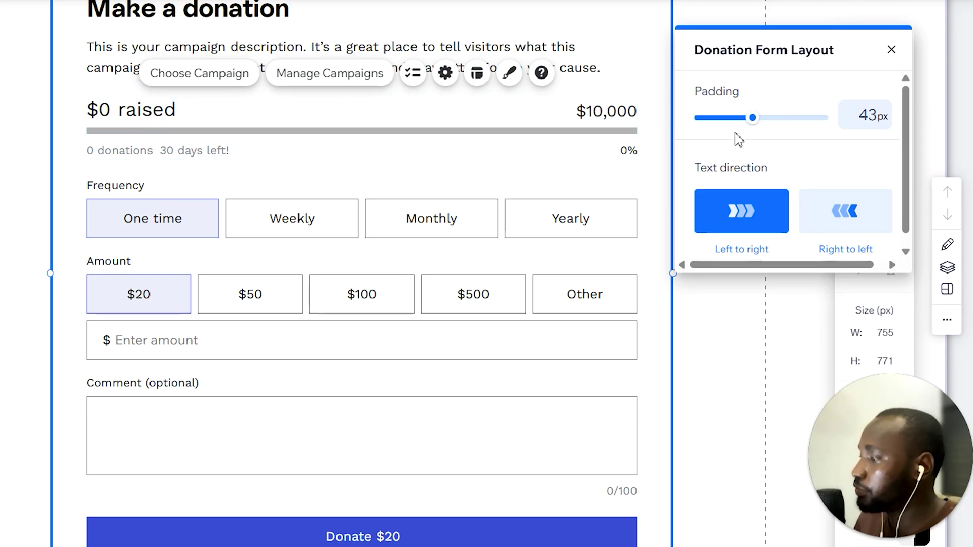
{"action": "left_click", "coordinate": [863, 115]}
{"action": "type", "text": "20"}
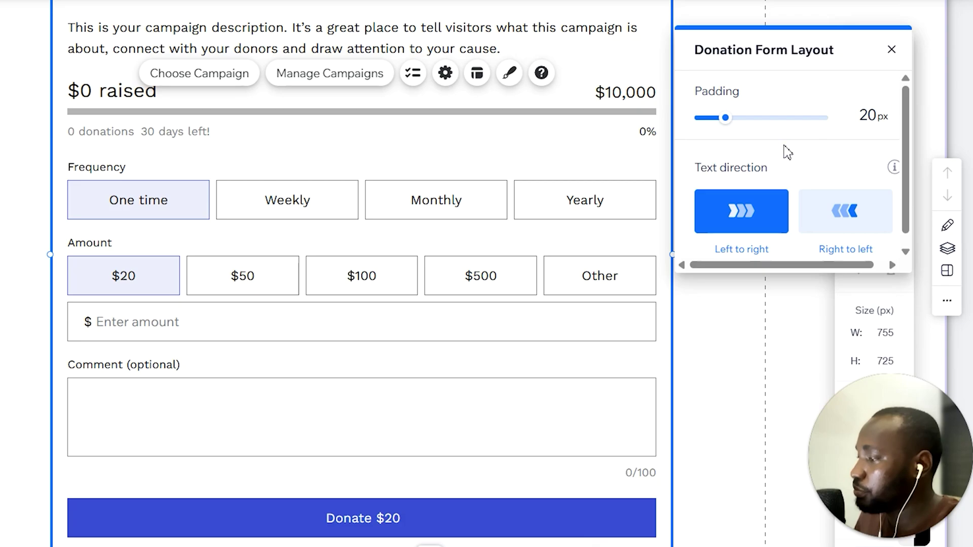
Try the right-to-left text direction in the donation form's layout and set it back to left to right
{"action": "left_click", "coordinate": [833, 225]}
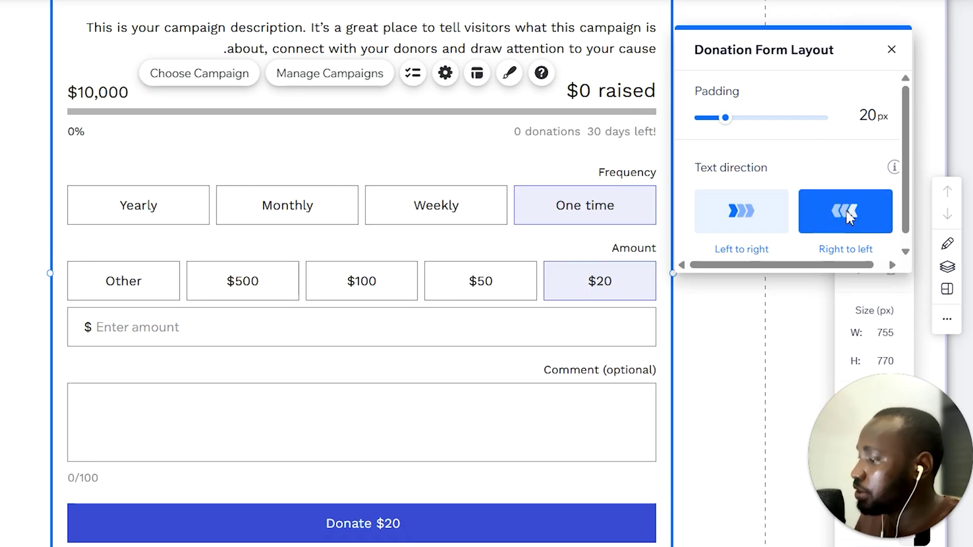
{"action": "left_click", "coordinate": [730, 216]}
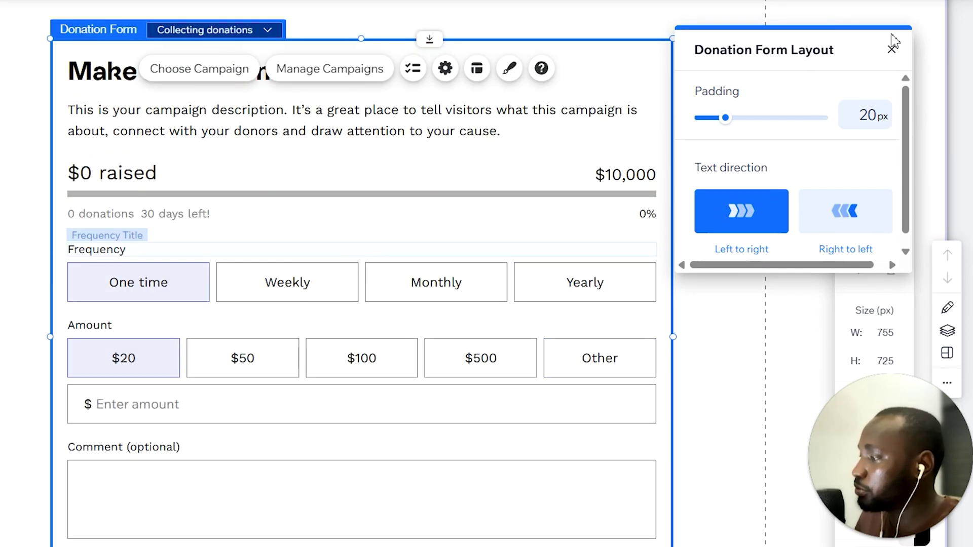
{"action": "left_click", "coordinate": [892, 50]}
Check the background options in the donation form's design settings and close them
{"action": "left_click", "coordinate": [510, 68]}
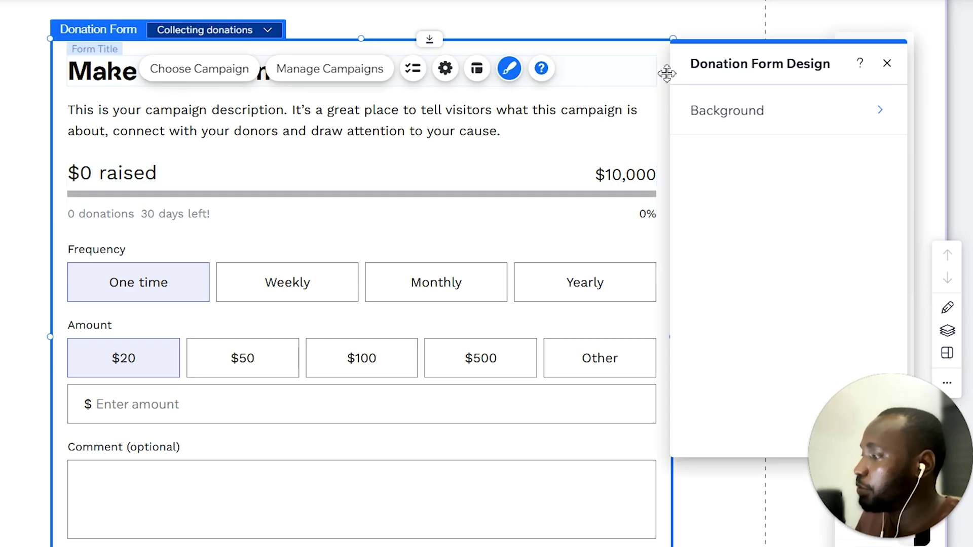
{"action": "left_click_drag", "start_coordinate": [795, 67], "coordinate": [717, 32]}
{"action": "left_click", "coordinate": [712, 81]}
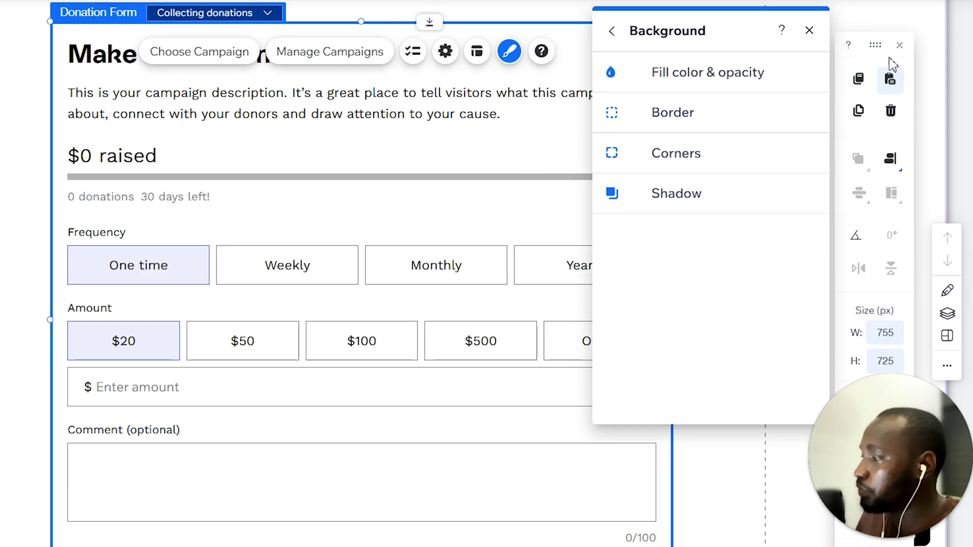
{"action": "left_click", "coordinate": [809, 30]}
Change the donation form's title text to "Annual Community Fundraising"
{"action": "left_click", "coordinate": [575, 65]}
{"action": "left_click", "coordinate": [167, 56]}
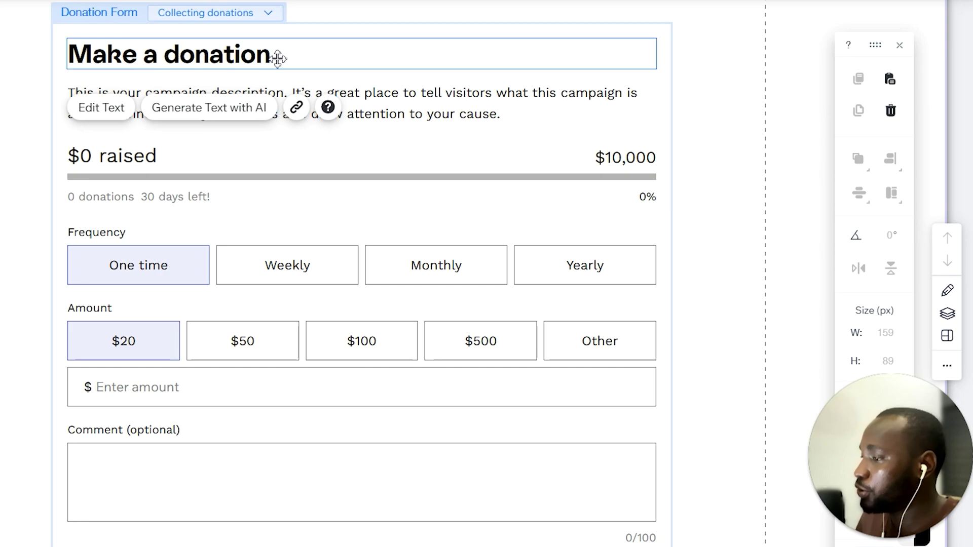
{"action": "left_click", "coordinate": [108, 111]}
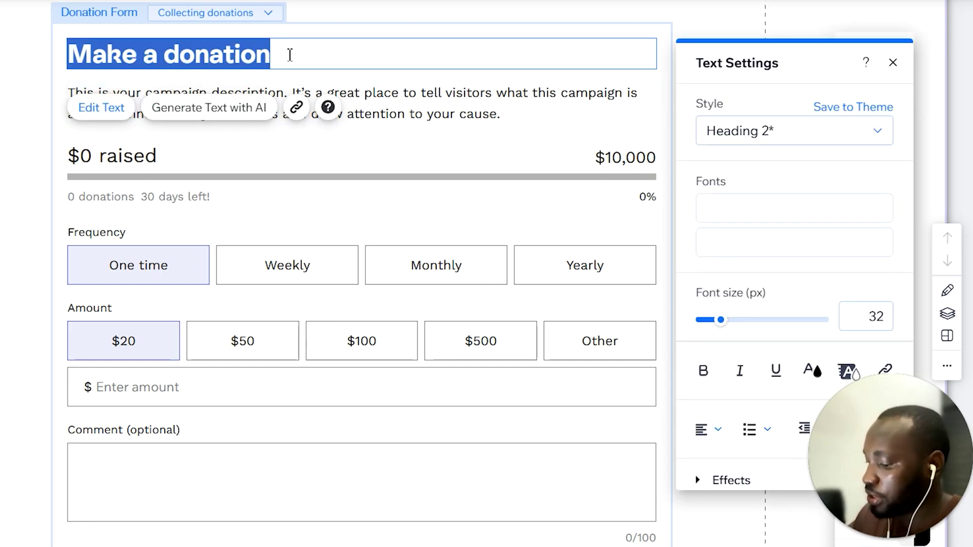
{"action": "type", "text": "A"}
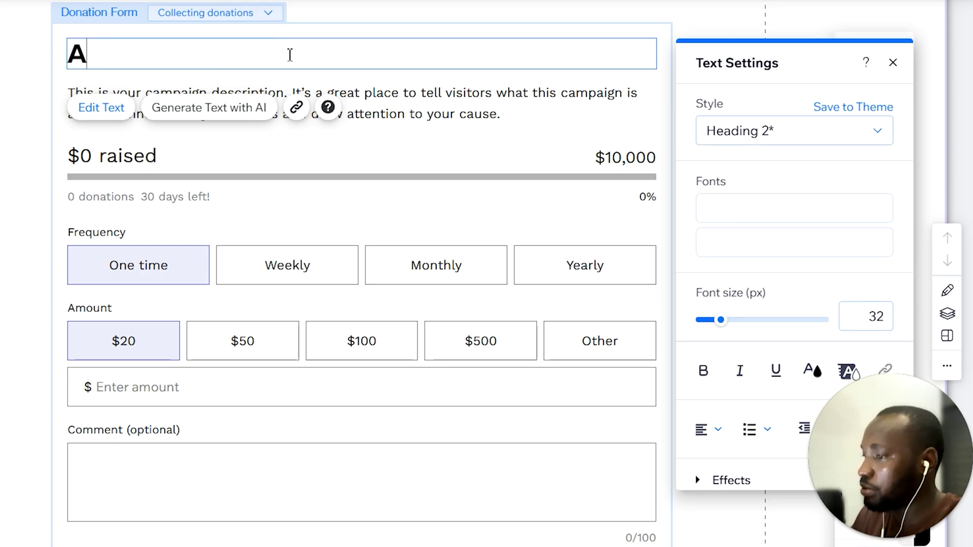
{"action": "type", "text": "nnual"}
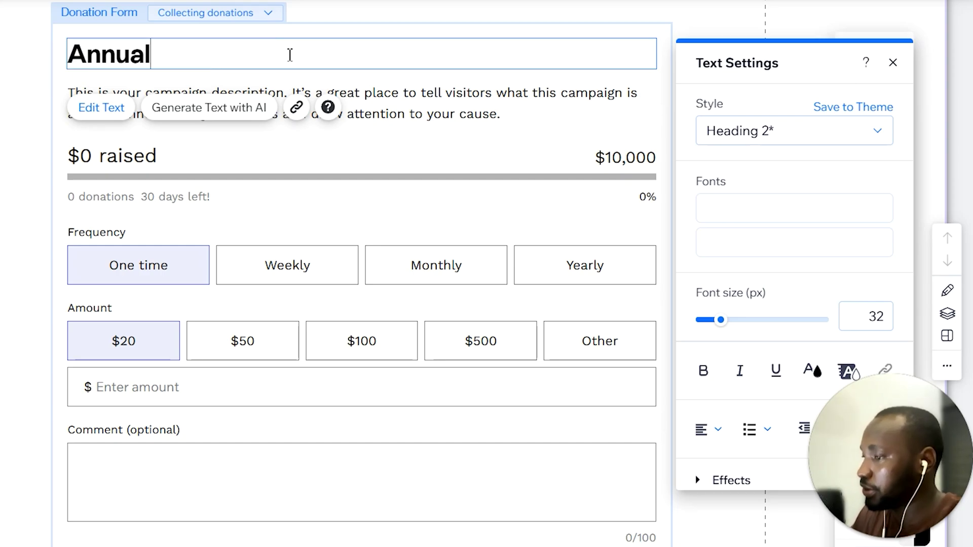
{"action": "type", "text": "Community Fundraising"}
Prompt the AI text generator for the form description with "Write a short description for my annual community fundraising campaign widget. Telling my donors to donate kindly."
{"action": "left_click", "coordinate": [363, 95]}
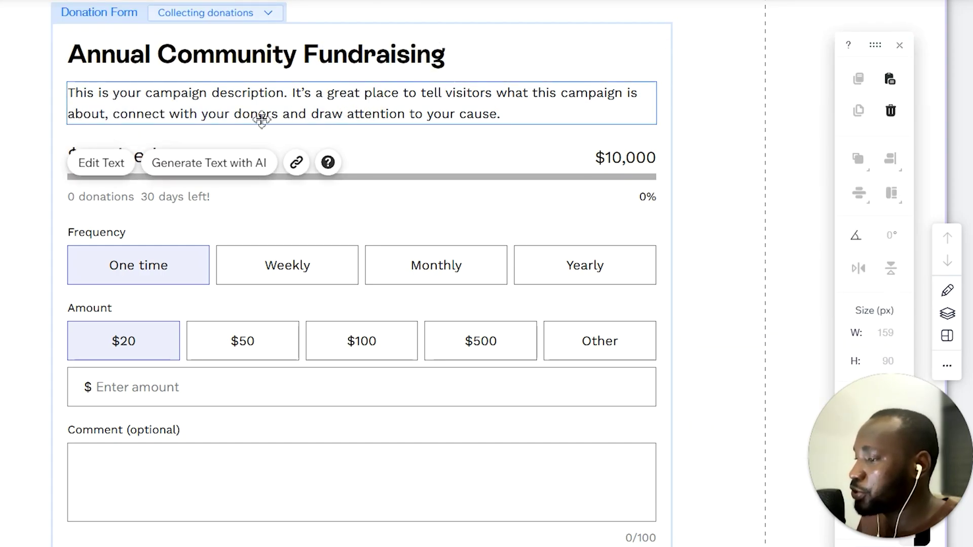
{"action": "left_click", "coordinate": [228, 172]}
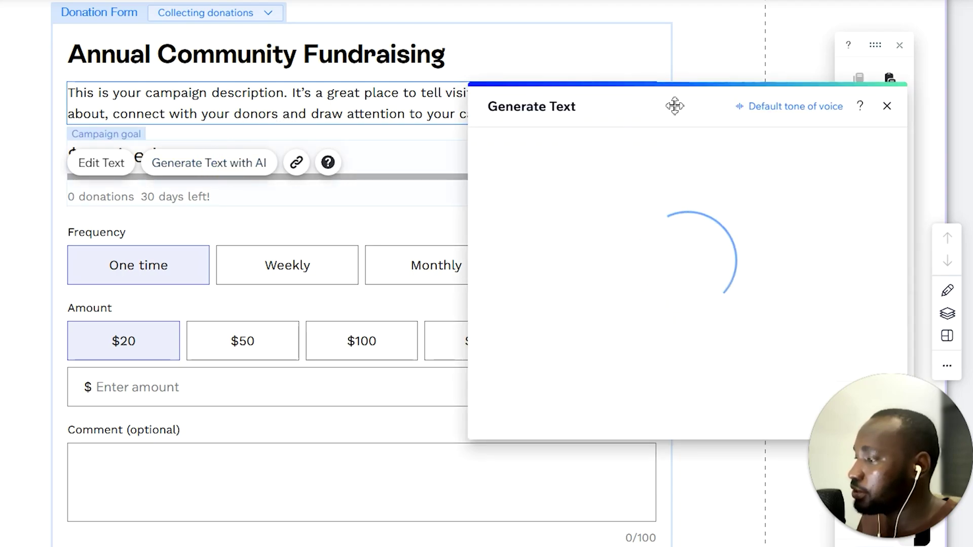
{"action": "left_click_drag", "start_coordinate": [689, 100], "coordinate": [640, 24]}
{"action": "left_click", "coordinate": [534, 310]}
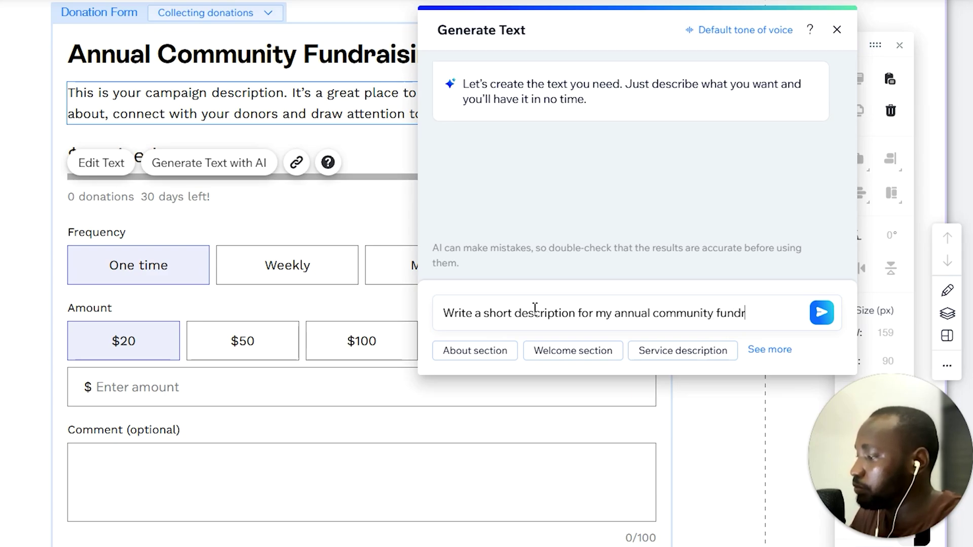
{"action": "type", "text": "cam"}
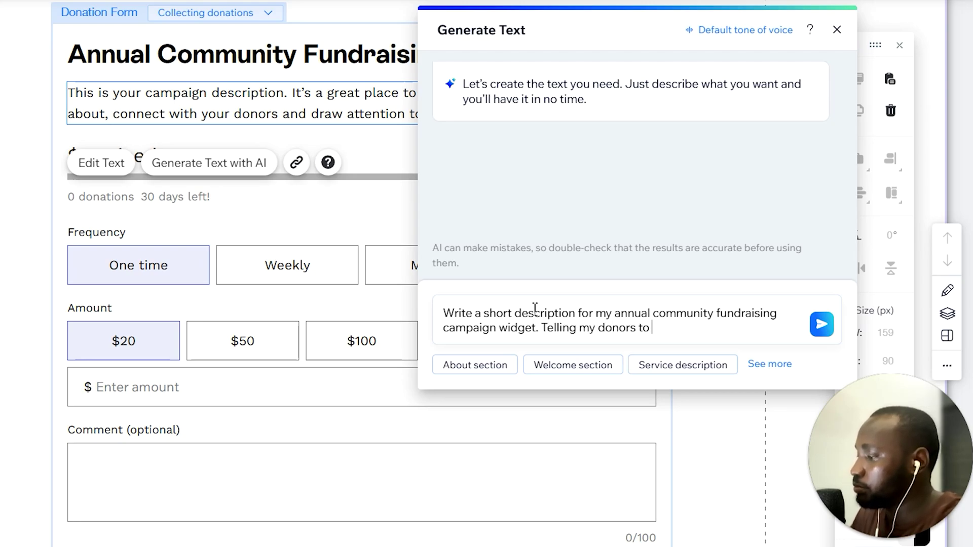
Save Casual as the tone of voice, generate the text and use it as the form description
{"action": "left_click", "coordinate": [732, 30]}
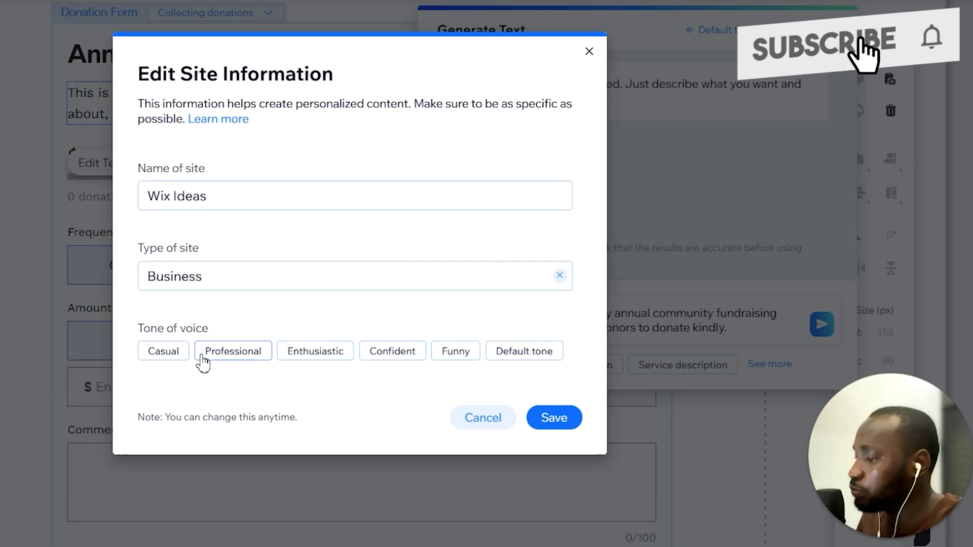
{"action": "left_click", "coordinate": [168, 354]}
{"action": "left_click", "coordinate": [556, 417]}
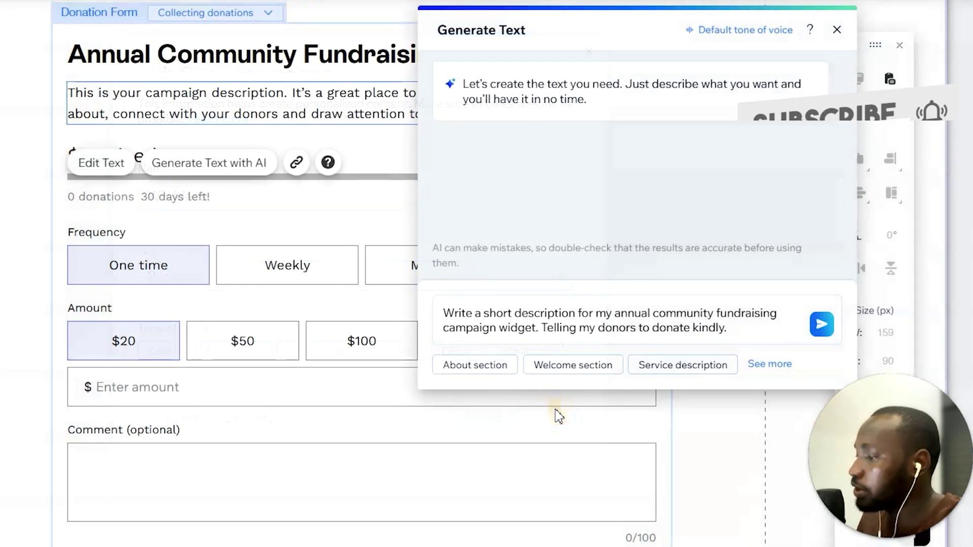
{"action": "left_click", "coordinate": [822, 327]}
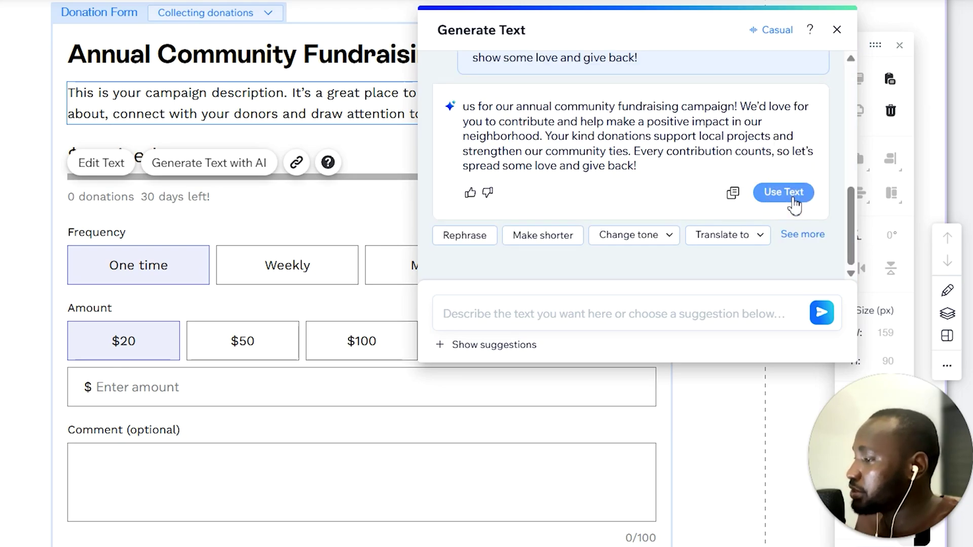
{"action": "left_click", "coordinate": [794, 204]}
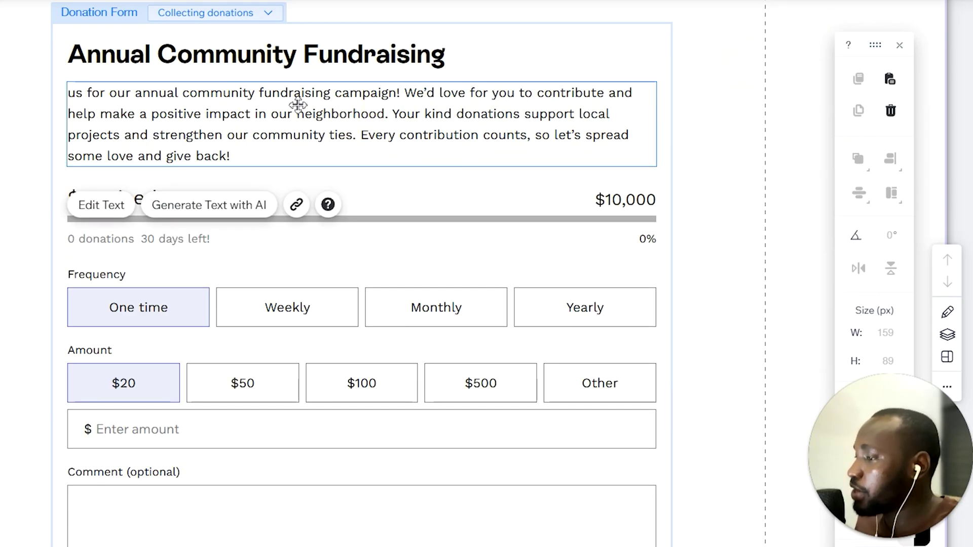
Delete the opening fragment "us for our annual community fundraising campaign!" from the form description
{"action": "double_click", "coordinate": [259, 86]}
{"action": "left_click", "coordinate": [389, 93]}
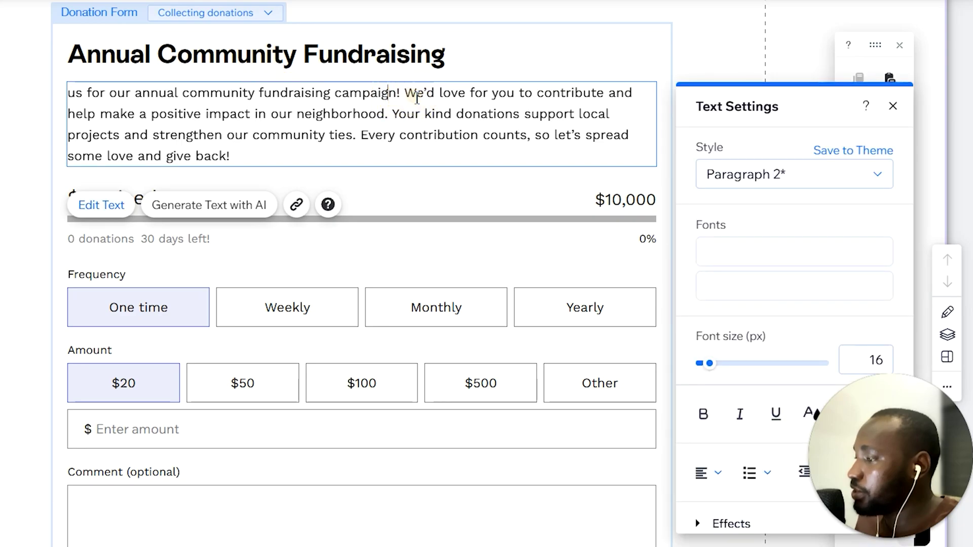
{"action": "left_click_drag", "start_coordinate": [405, 94], "coordinate": [95, 100]}
{"action": "key", "text": "BackSpace"}
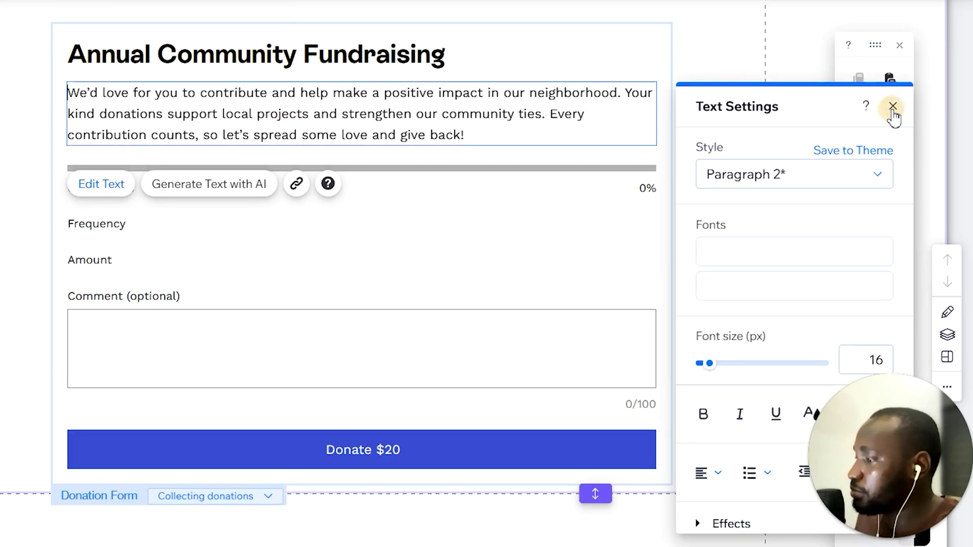
{"action": "left_click", "coordinate": [893, 106]}
Make the goal amount text in the form's campaign goal section bold
{"action": "left_click", "coordinate": [123, 185]}
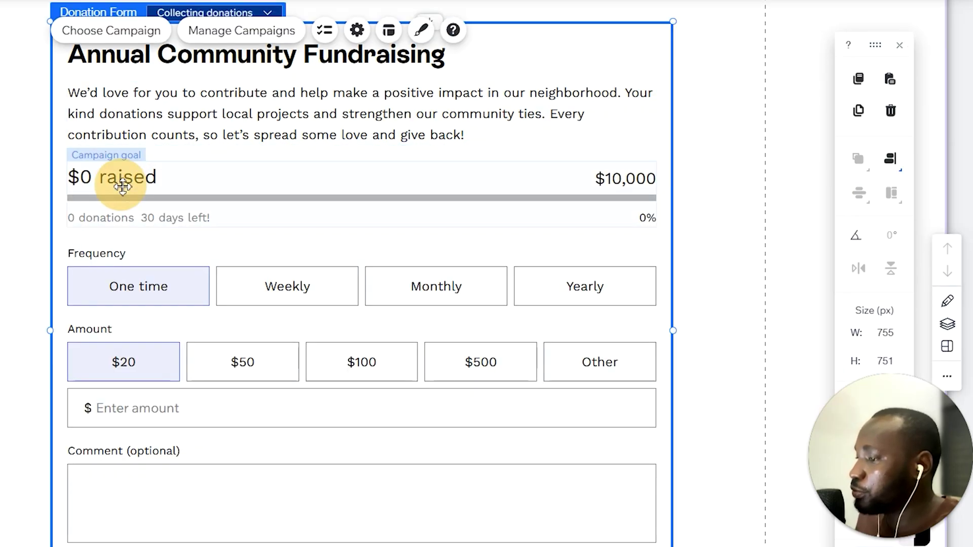
{"action": "left_click", "coordinate": [155, 181]}
{"action": "left_click", "coordinate": [237, 198]}
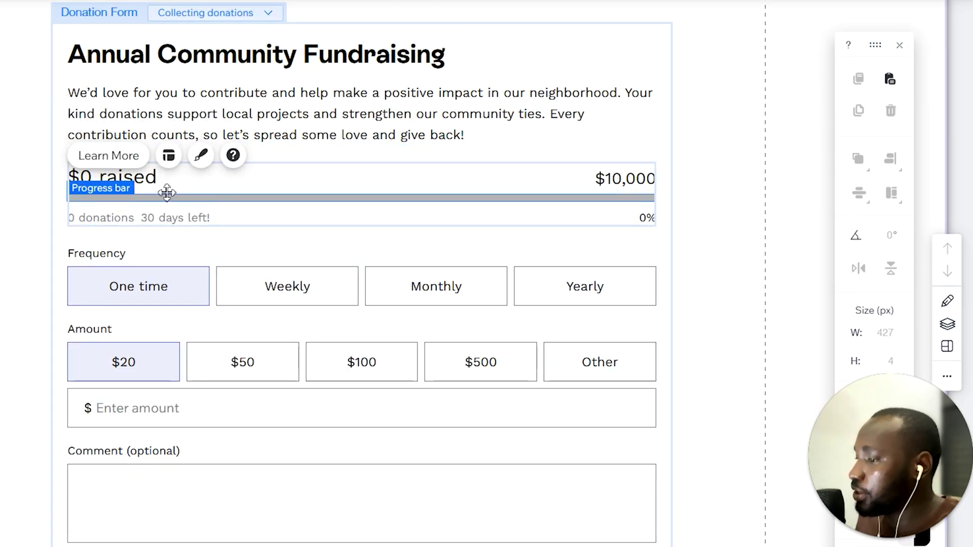
{"action": "left_click", "coordinate": [221, 176]}
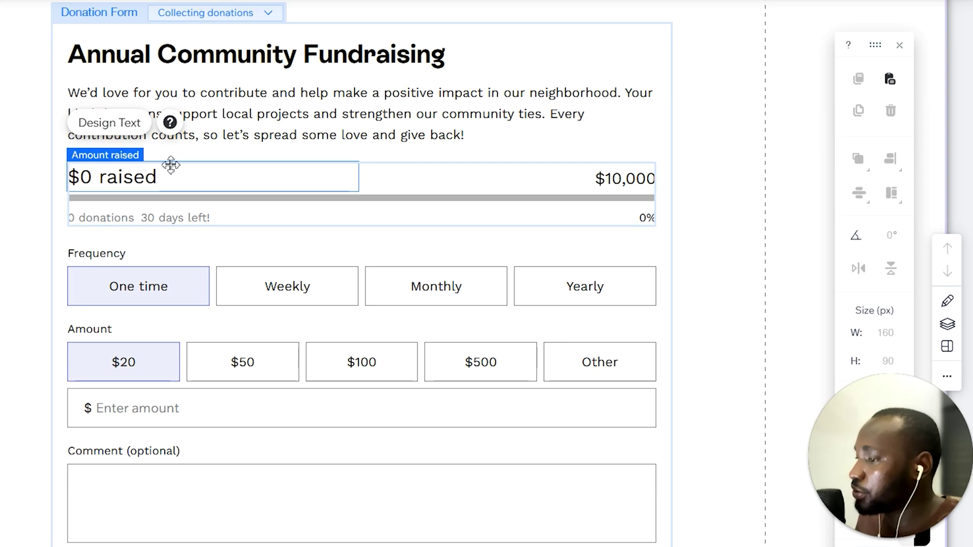
{"action": "left_click", "coordinate": [612, 173]}
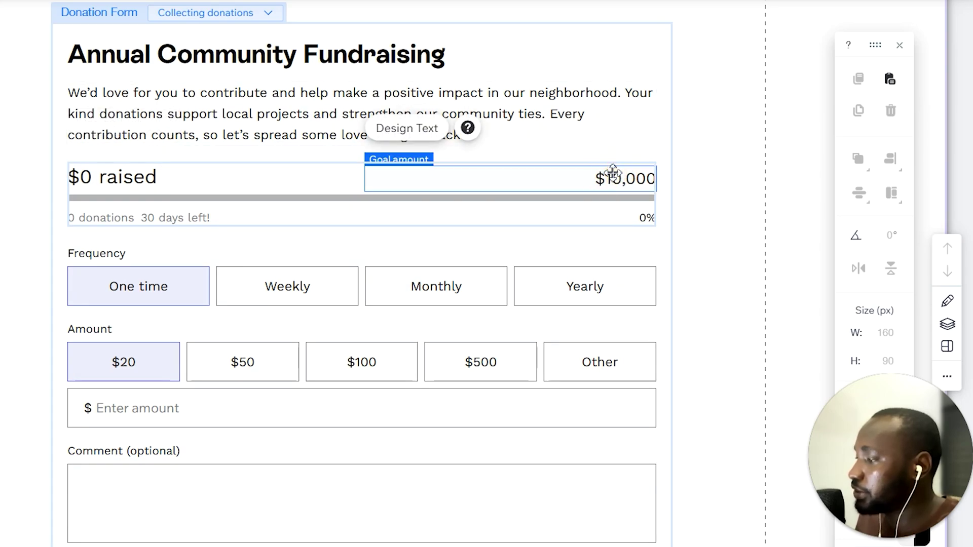
{"action": "left_click", "coordinate": [408, 133]}
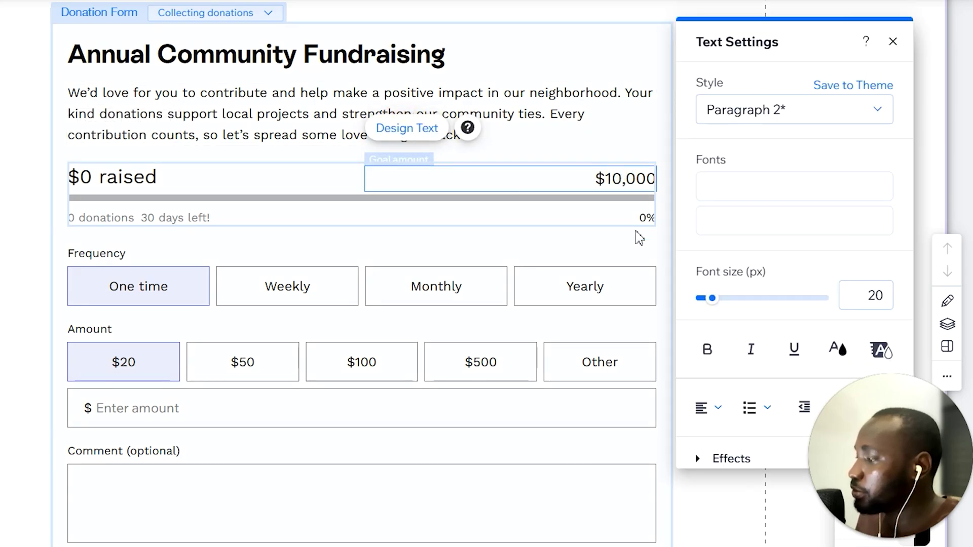
{"action": "left_click", "coordinate": [708, 351]}
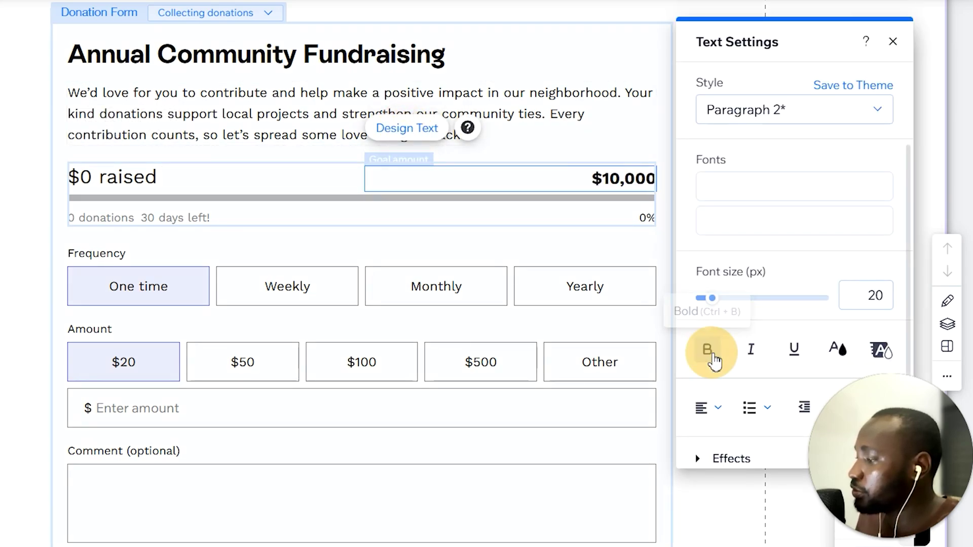
Make the amount raised text bold and close its text settings
{"action": "left_click", "coordinate": [147, 188]}
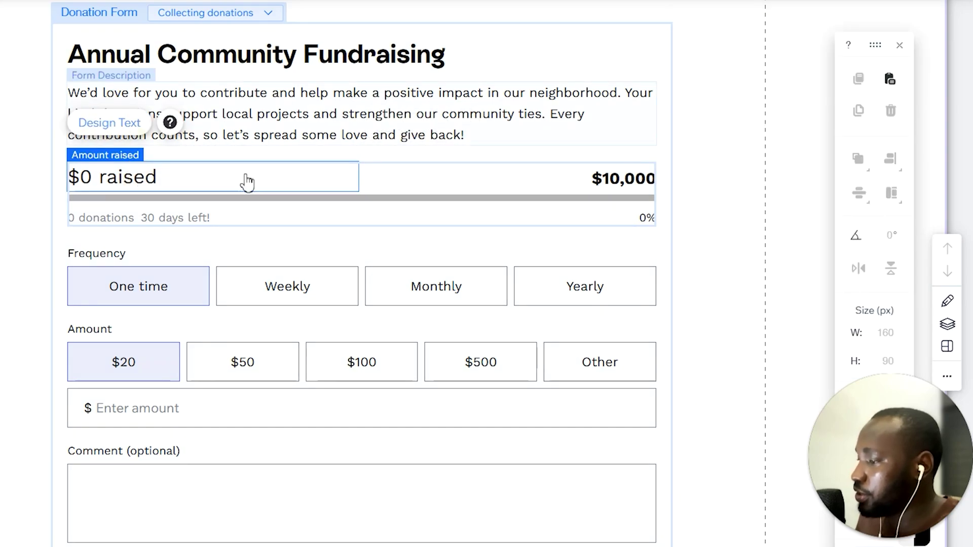
{"action": "left_click", "coordinate": [600, 289]}
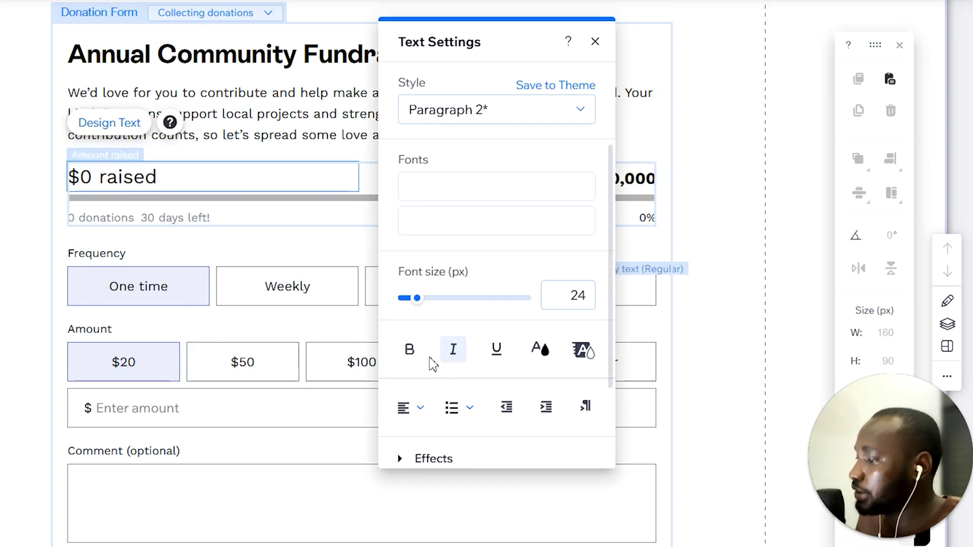
{"action": "left_click", "coordinate": [412, 351]}
{"action": "left_click", "coordinate": [595, 41]}
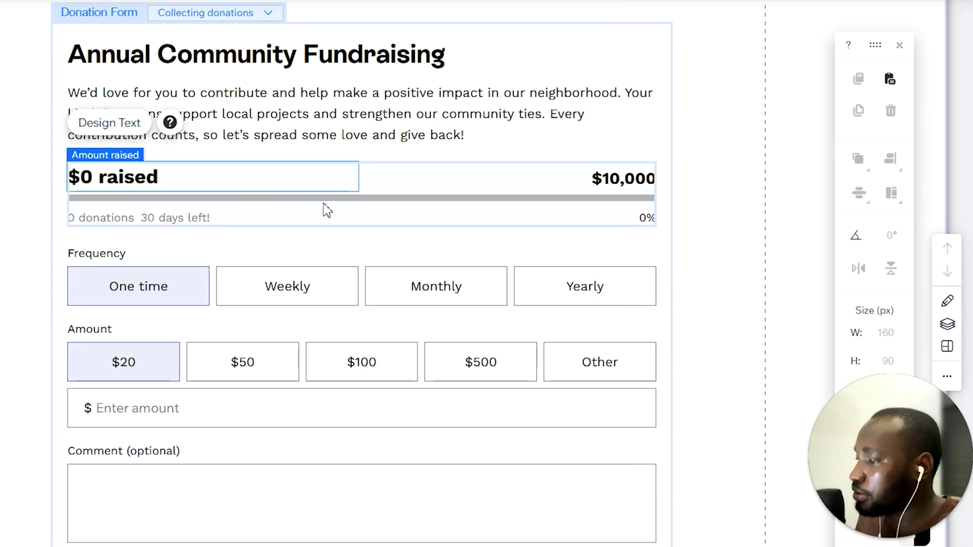
Set the progress bar's "Progress on bar" fill color to the yellow #FFCB05 from the saved colors
{"action": "left_click", "coordinate": [339, 199]}
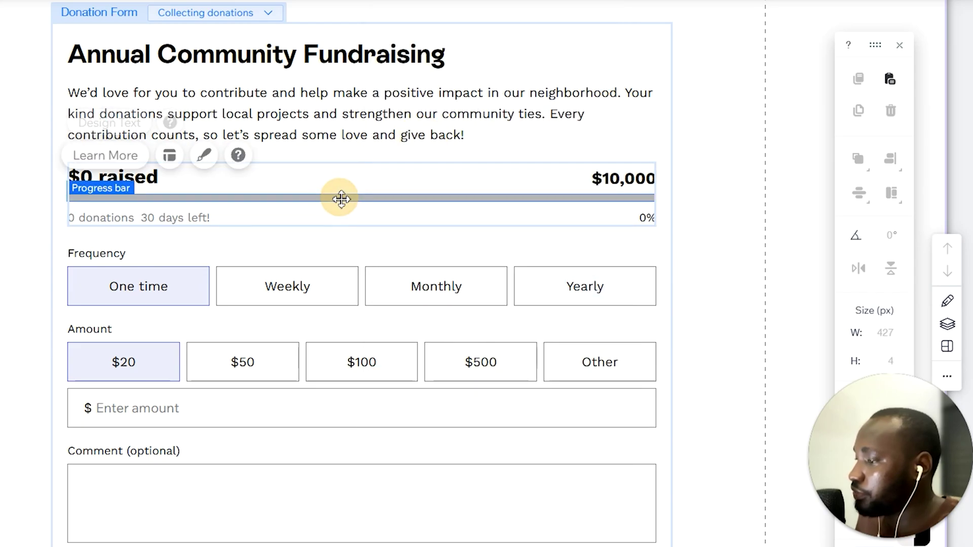
{"action": "left_click", "coordinate": [200, 156]}
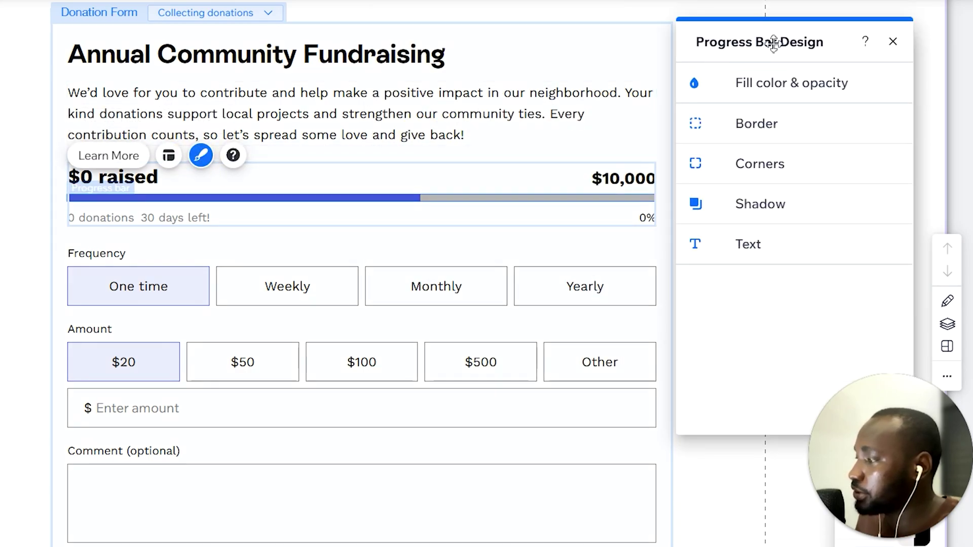
{"action": "left_click_drag", "start_coordinate": [773, 43], "coordinate": [684, 39]}
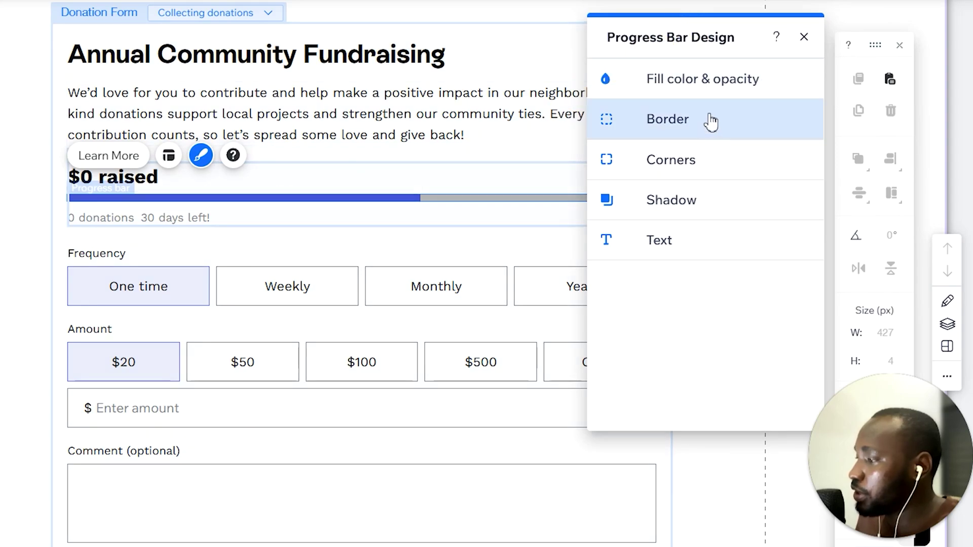
{"action": "left_click", "coordinate": [689, 90]}
{"action": "left_click", "coordinate": [791, 144]}
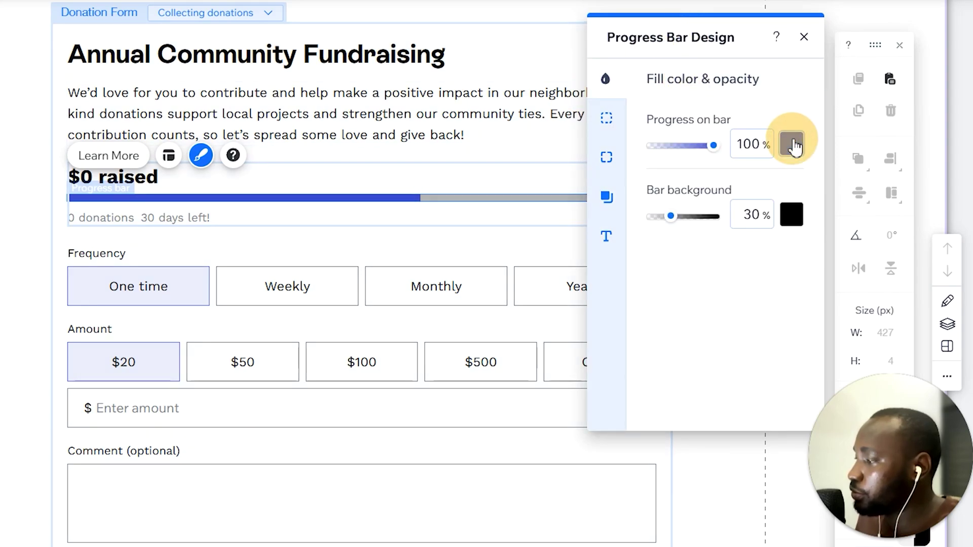
{"action": "left_click_drag", "start_coordinate": [829, 170], "coordinate": [683, 91]}
{"action": "scroll", "coordinate": [745, 335], "scroll_direction": "down", "scroll_amount": 5}
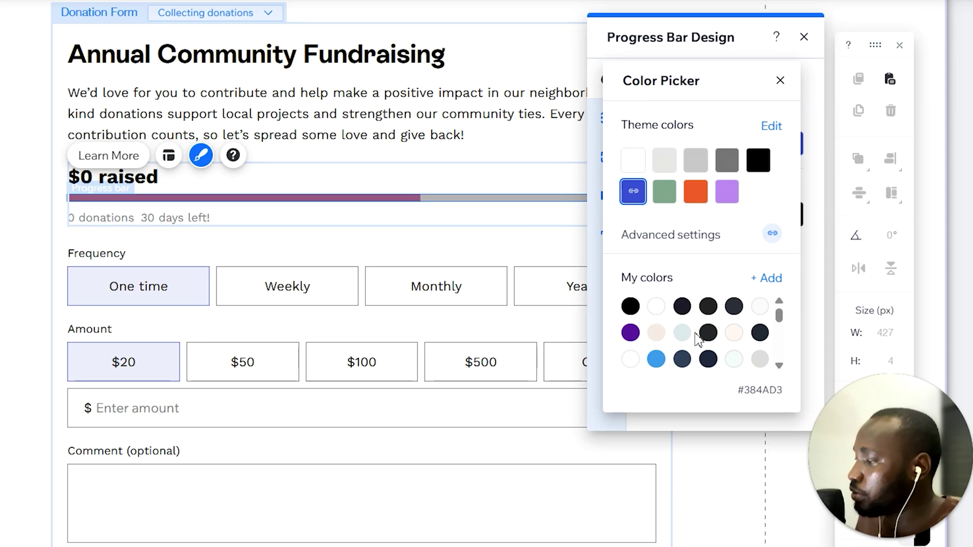
{"action": "left_click", "coordinate": [759, 329]}
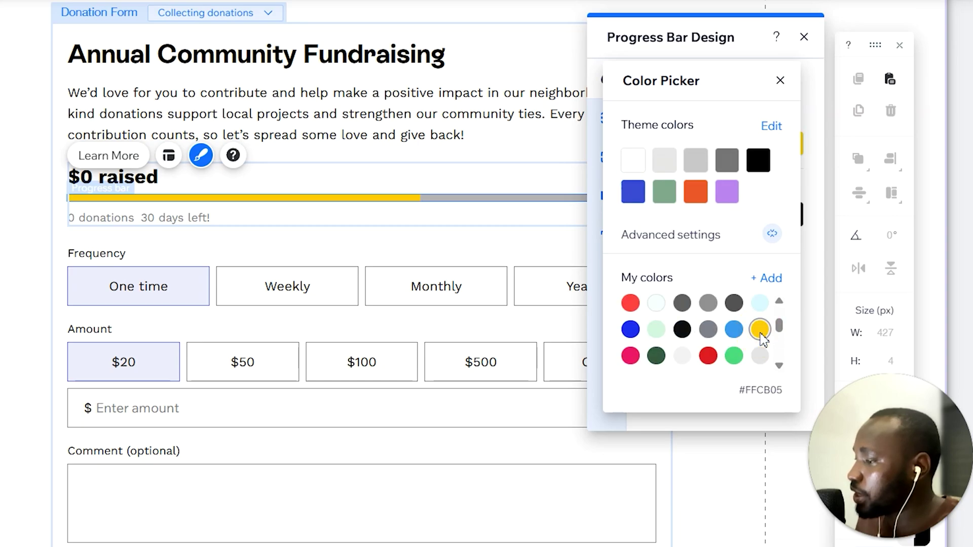
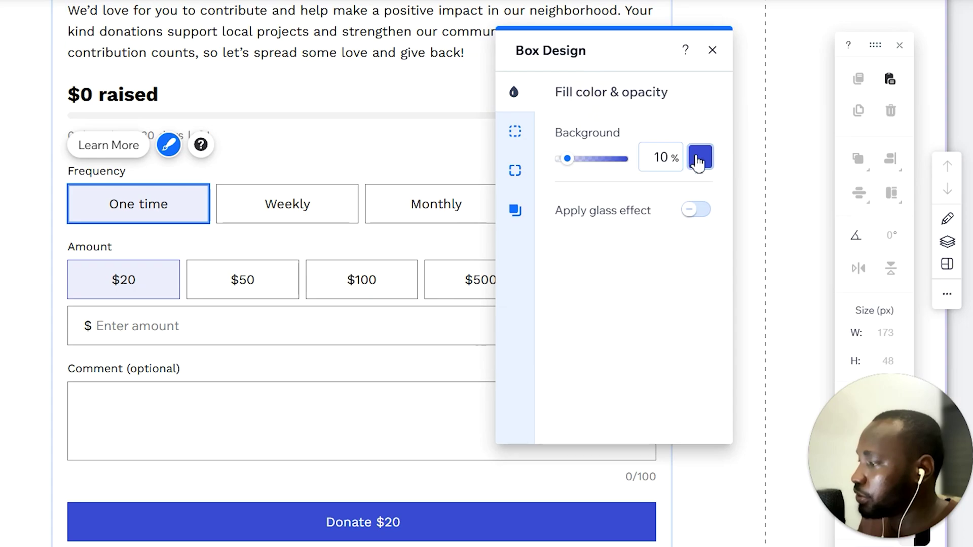
Set the background fill of the selected "One time" frequency box to the saved yellow #FFCB05
{"action": "left_click", "coordinate": [700, 158]}
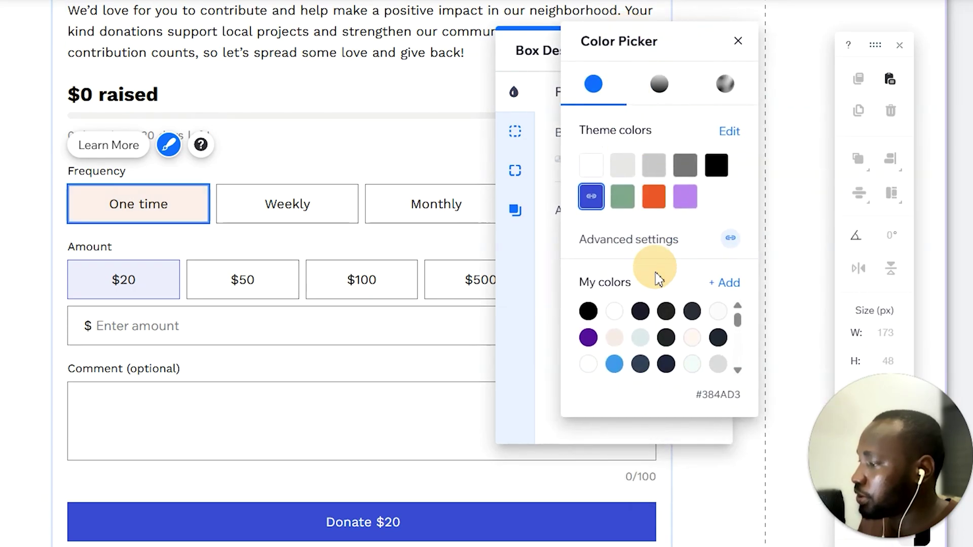
{"action": "scroll", "coordinate": [672, 310], "scroll_direction": "down", "scroll_amount": 3}
{"action": "left_click", "coordinate": [718, 336]}
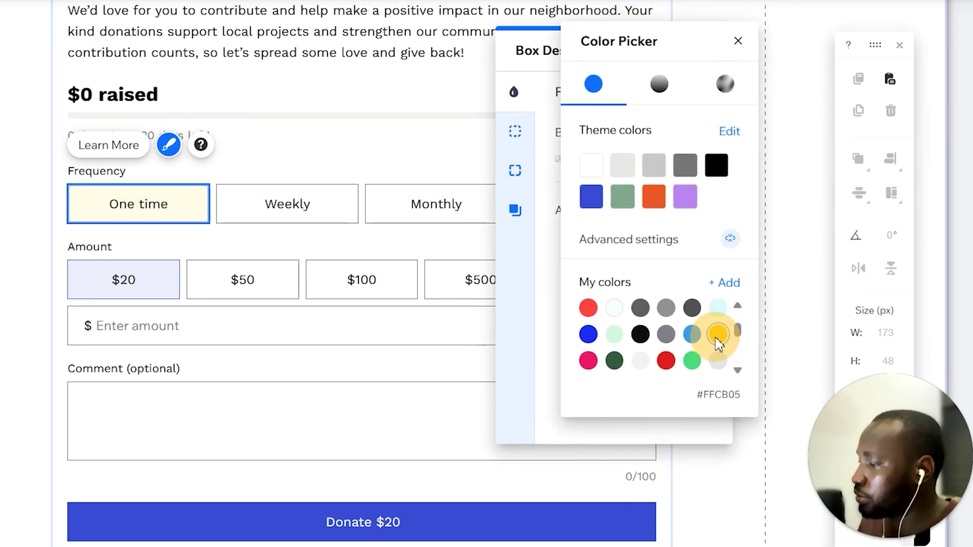
{"action": "left_click", "coordinate": [738, 41]}
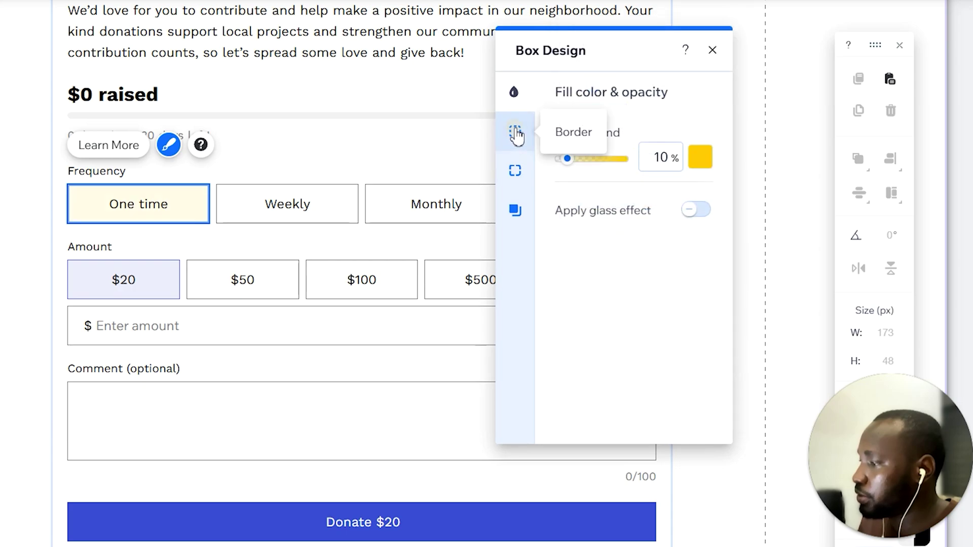
Set the selected frequency box's border color to yellow #FFCB05 and its border width to 2 px
{"action": "left_click", "coordinate": [516, 133]}
{"action": "left_click", "coordinate": [700, 159]}
{"action": "left_click", "coordinate": [603, 73]}
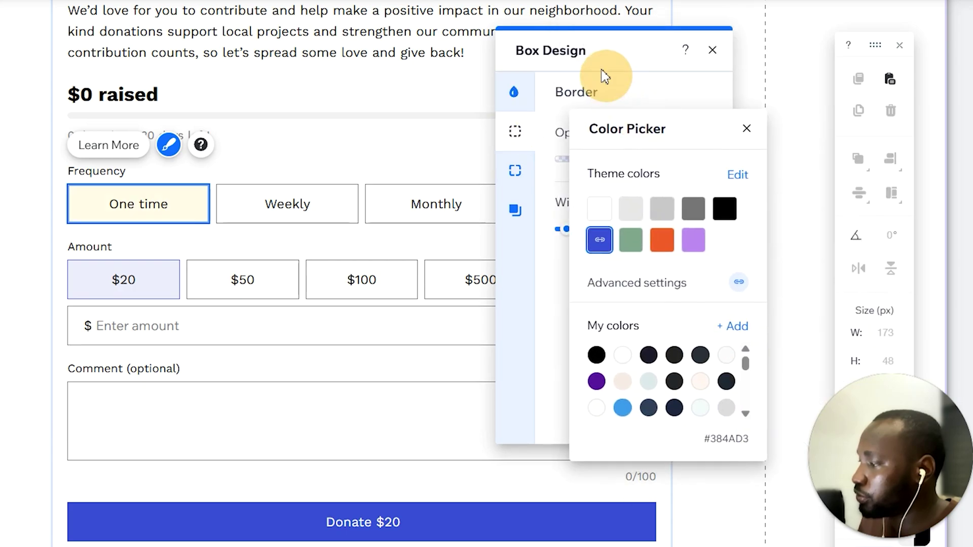
{"action": "scroll", "coordinate": [616, 317], "scroll_direction": "down", "scroll_amount": 3}
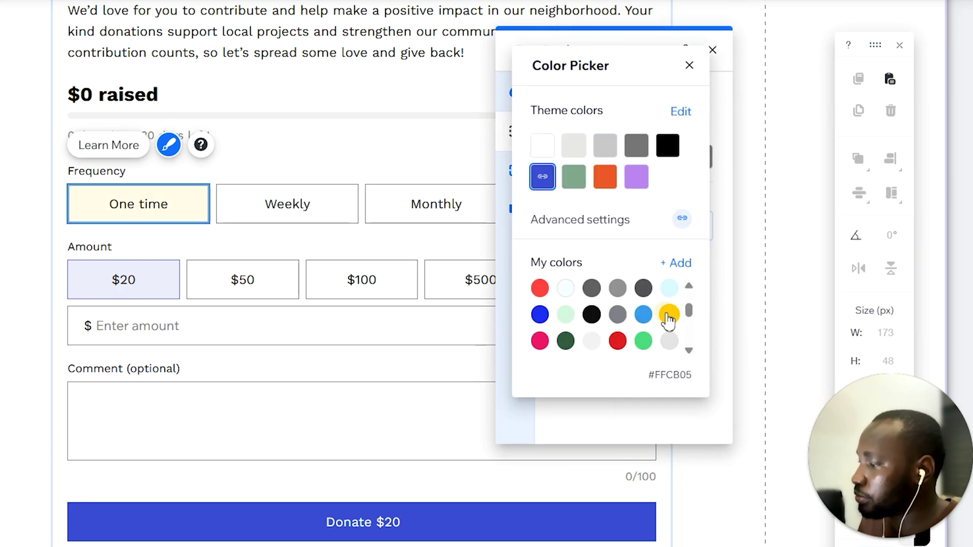
{"action": "left_click", "coordinate": [669, 317]}
{"action": "left_click", "coordinate": [688, 65]}
{"action": "left_click", "coordinate": [674, 240]}
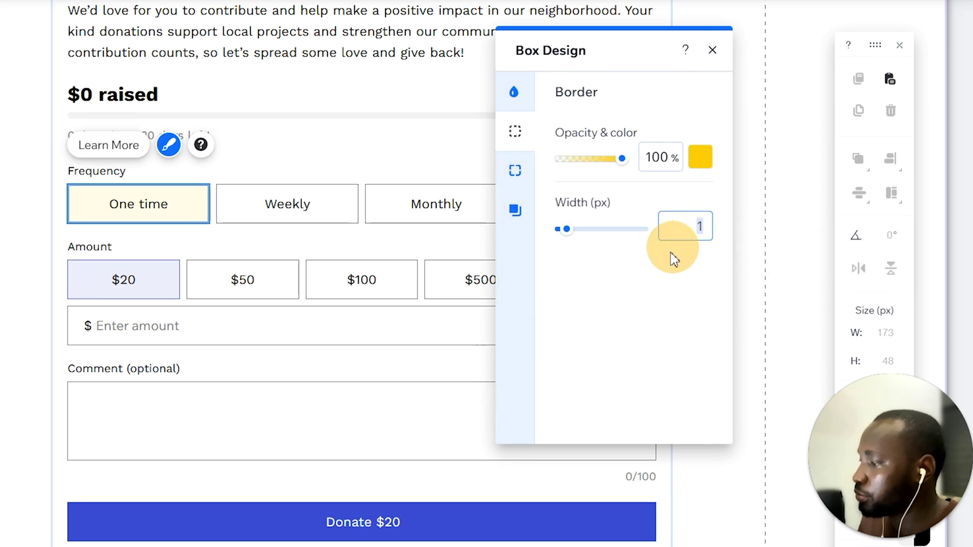
{"action": "type", "text": "2"}
{"action": "key", "text": "Return"}
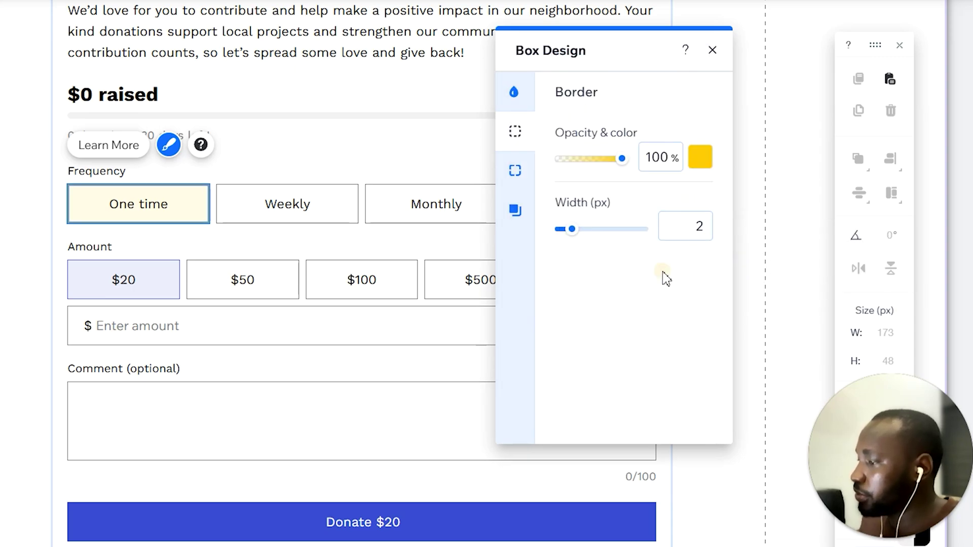
Round all corners of the selected "One time" frequency box and close its box design settings
{"action": "left_click", "coordinate": [516, 171]}
{"action": "left_click", "coordinate": [569, 153]}
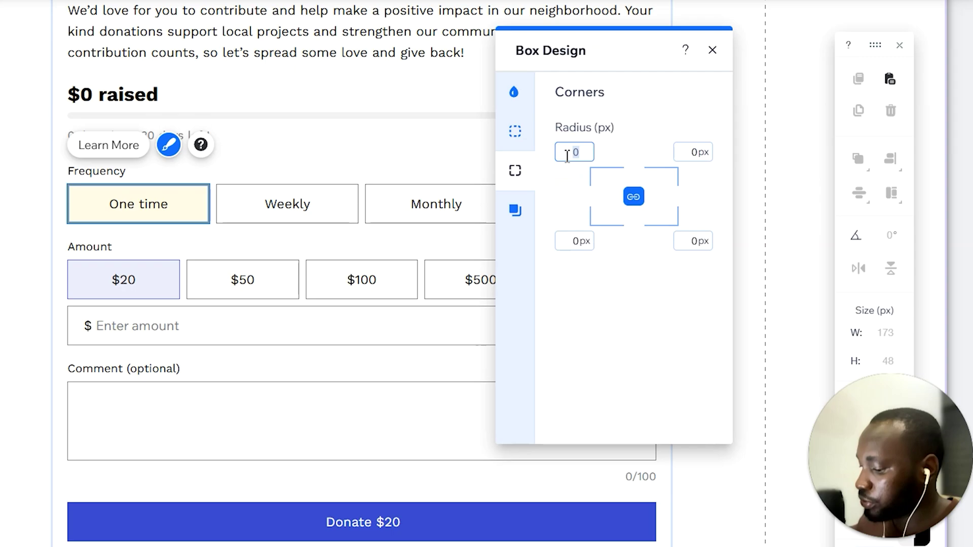
{"action": "key", "text": "Return"}
{"action": "left_click", "coordinate": [415, 139]}
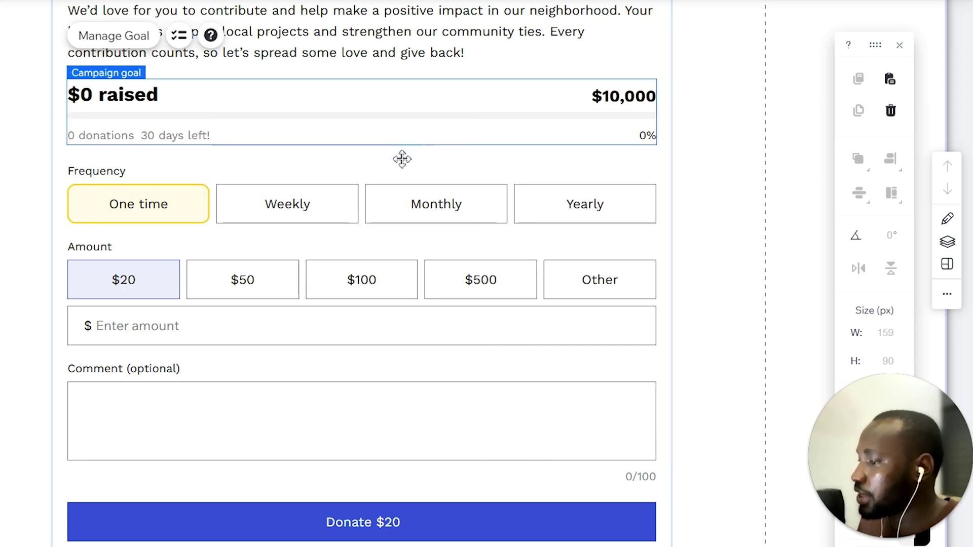
Set the border color of the regular frequency boxes (Weekly, Monthly, Yearly) to the saved yellow
{"action": "left_click", "coordinate": [353, 208]}
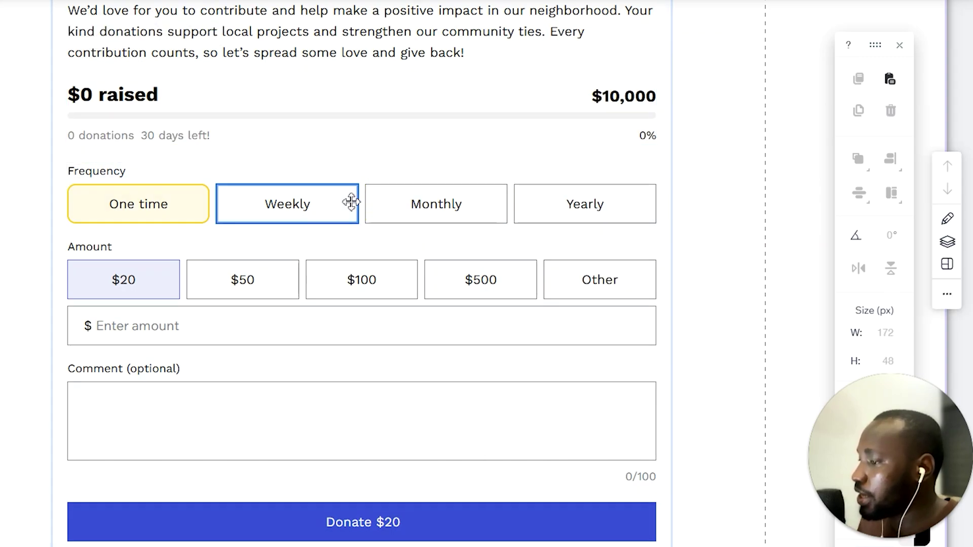
{"action": "left_click", "coordinate": [317, 146]}
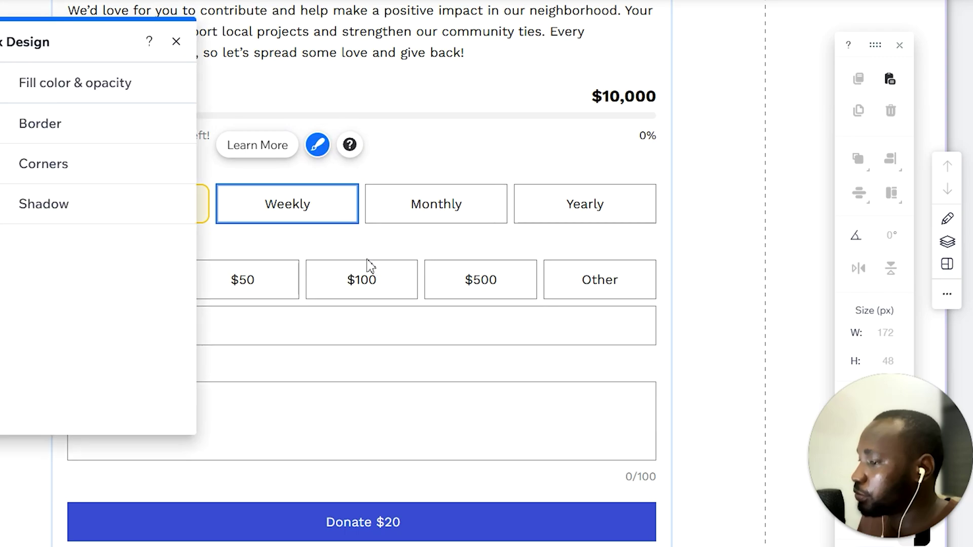
{"action": "mouse_move", "coordinate": [78, 37]}
{"action": "left_mouse_down"}
{"action": "mouse_move", "coordinate": [315, 33]}
{"action": "mouse_move", "coordinate": [535, 84]}
{"action": "left_mouse_up"}
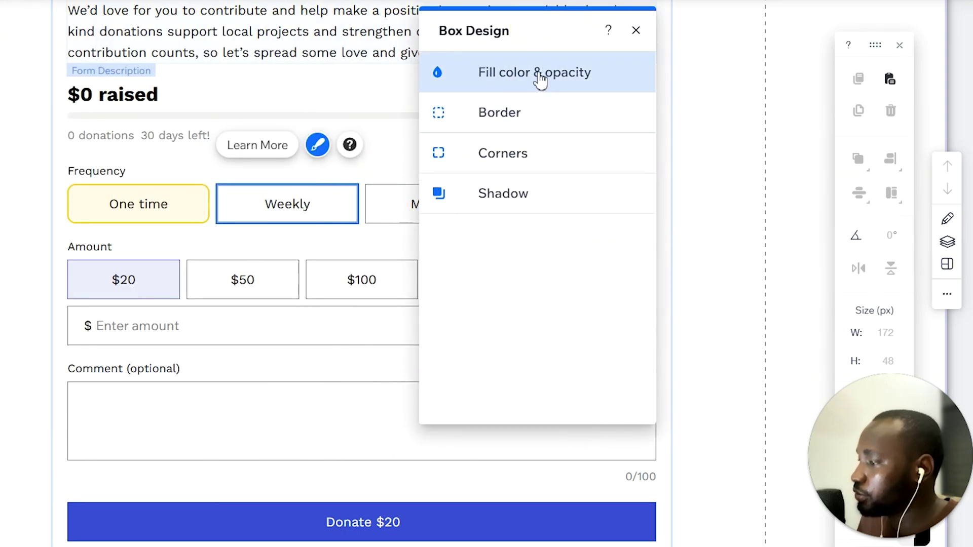
{"action": "left_click", "coordinate": [530, 117]}
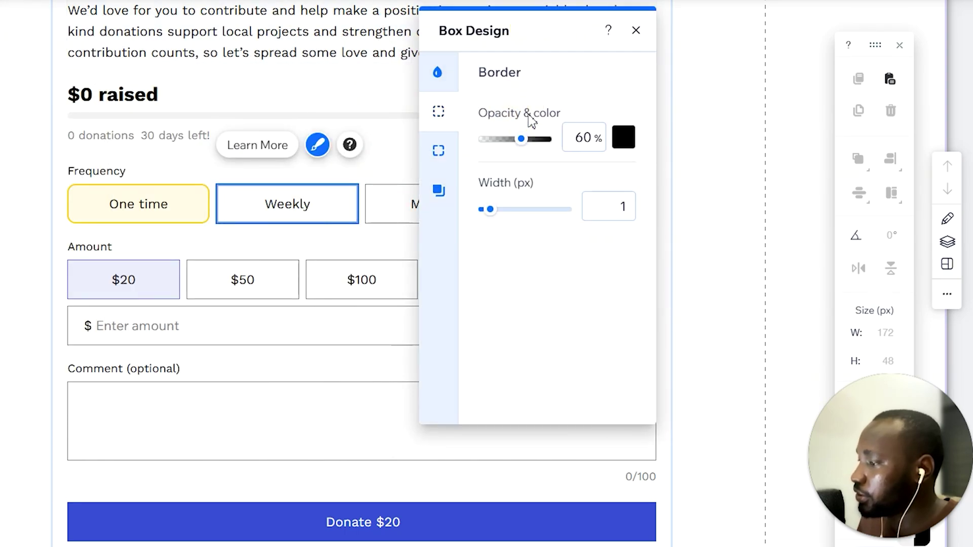
{"action": "left_click", "coordinate": [622, 142]}
{"action": "scroll", "coordinate": [724, 402], "scroll_direction": "down", "scroll_amount": 2}
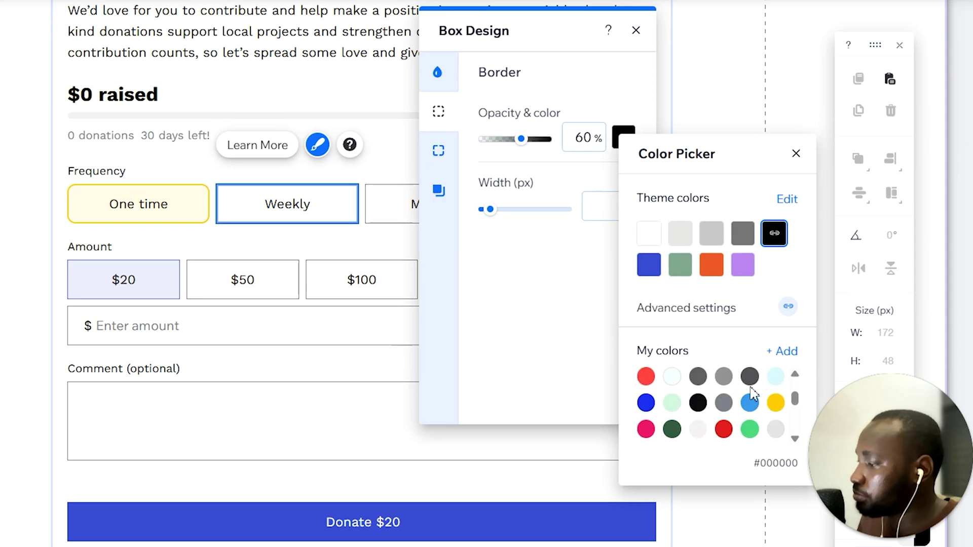
{"action": "left_click", "coordinate": [775, 403]}
{"action": "left_click", "coordinate": [569, 330]}
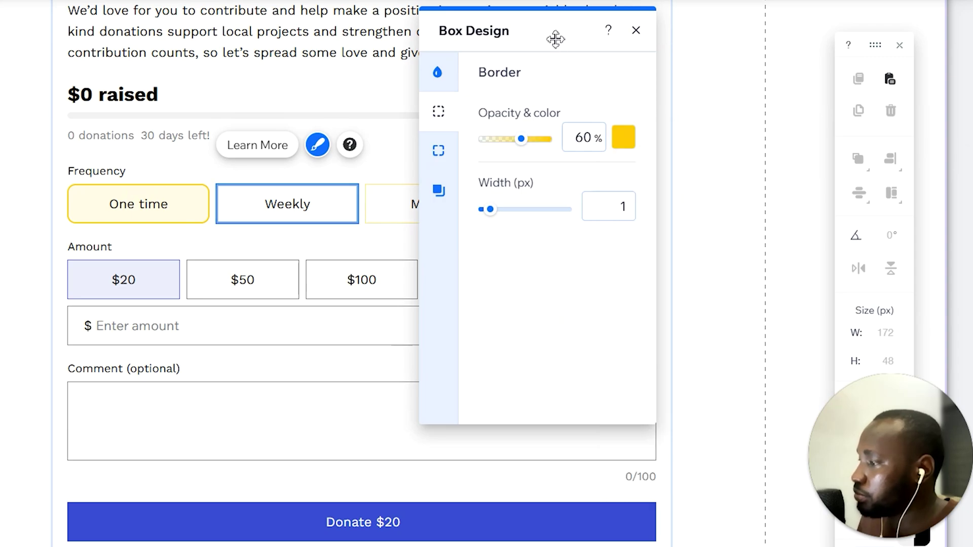
Set the border width of the regular frequency boxes to 2 px
{"action": "left_click_drag", "start_coordinate": [554, 39], "coordinate": [798, 57]}
{"action": "left_click", "coordinate": [845, 224]}
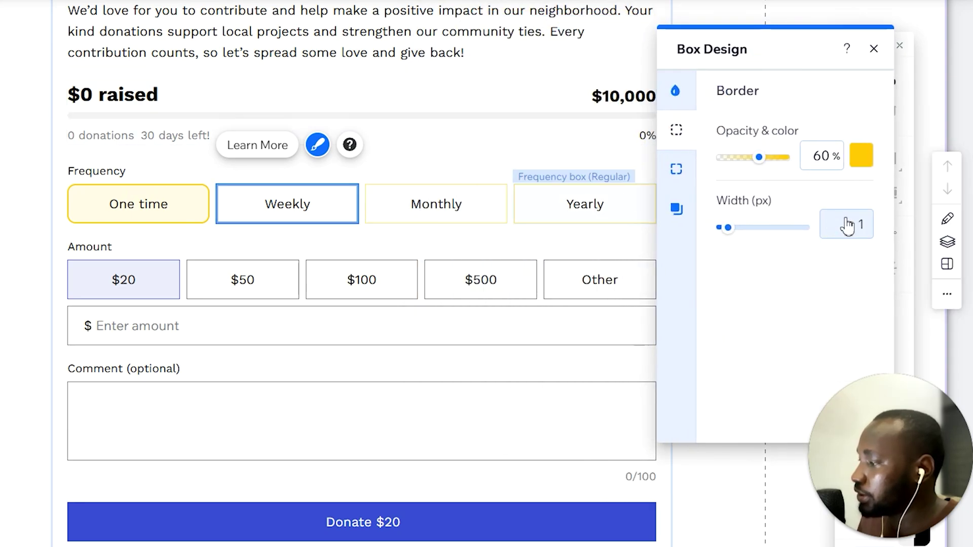
{"action": "type", "text": "1"}
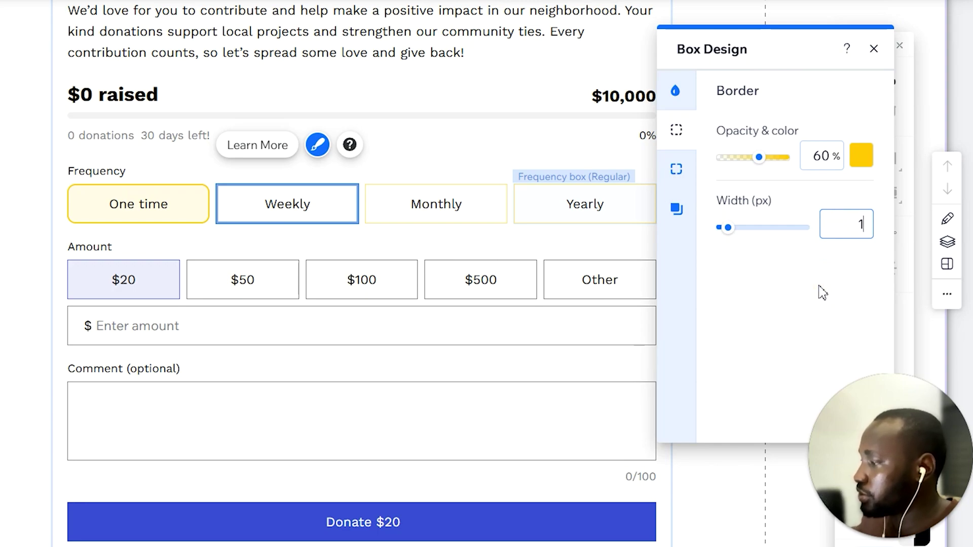
{"action": "type", "text": "2"}
{"action": "key", "text": "Return"}
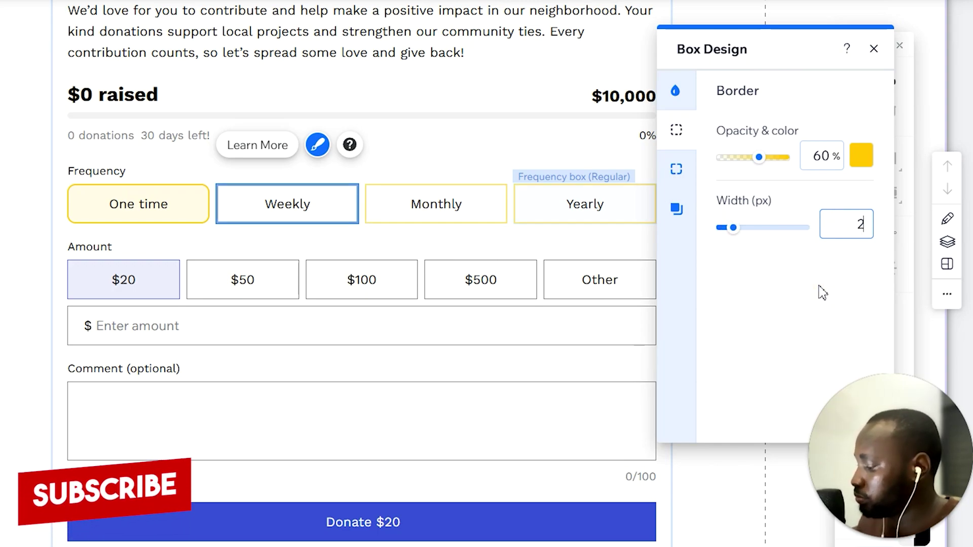
Set the corner radius of the regular frequency boxes to 10 px and close their design settings
{"action": "left_click", "coordinate": [691, 178]}
{"action": "left_click", "coordinate": [737, 152]}
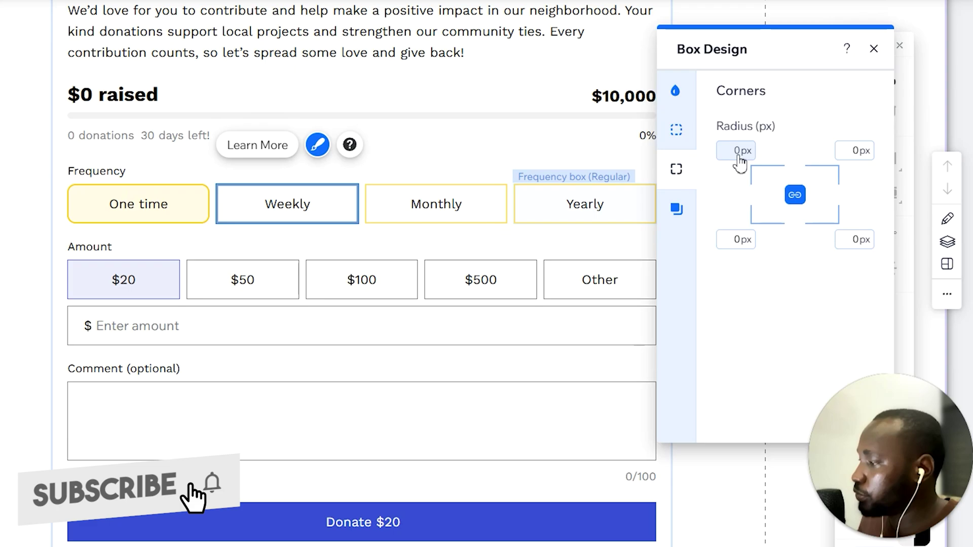
{"action": "type", "text": "10"}
{"action": "key", "text": "Return"}
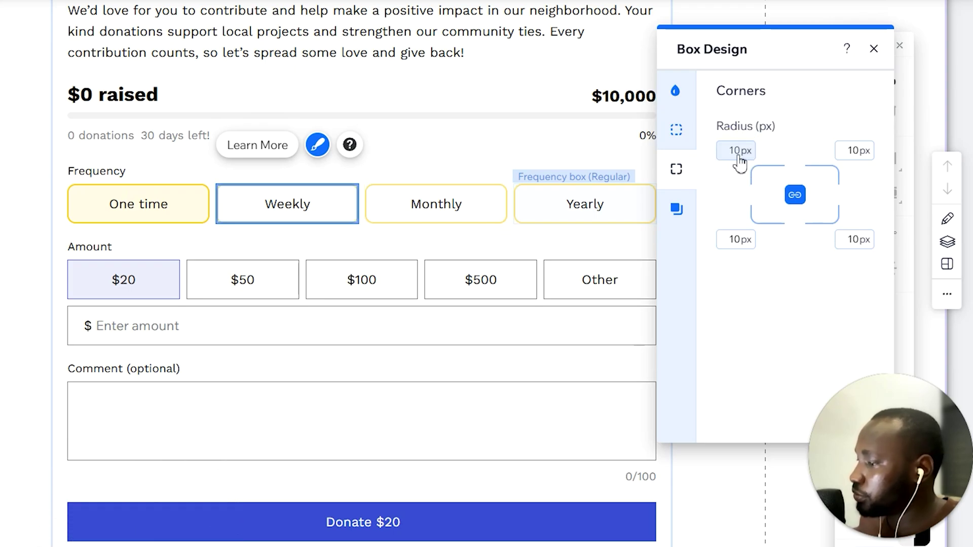
{"action": "left_click", "coordinate": [874, 49]}
Style the amount boxes like the frequency boxes, with yellow borders, rounded corners and a light yellow fill on the selected $20 box
{"action": "left_click", "coordinate": [176, 265]}
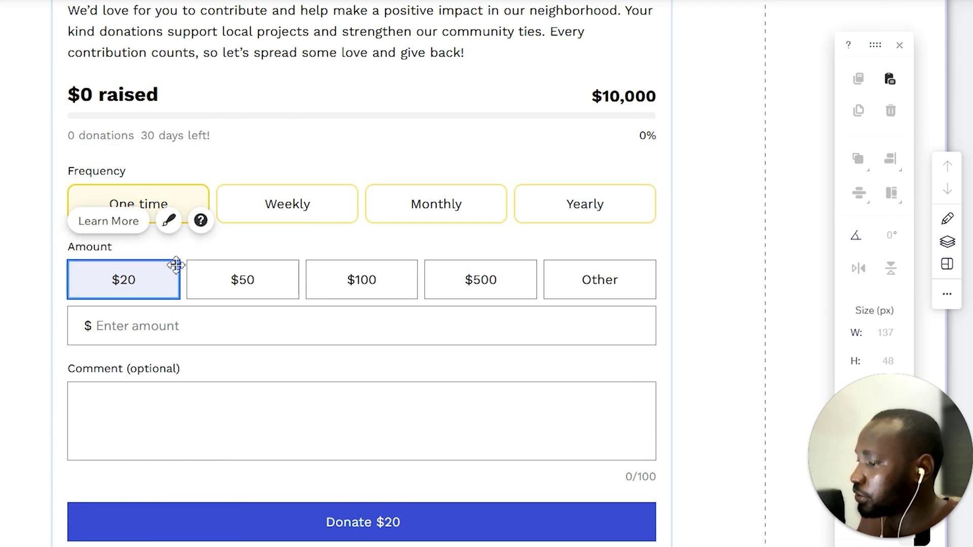
{"action": "left_click", "coordinate": [171, 223]}
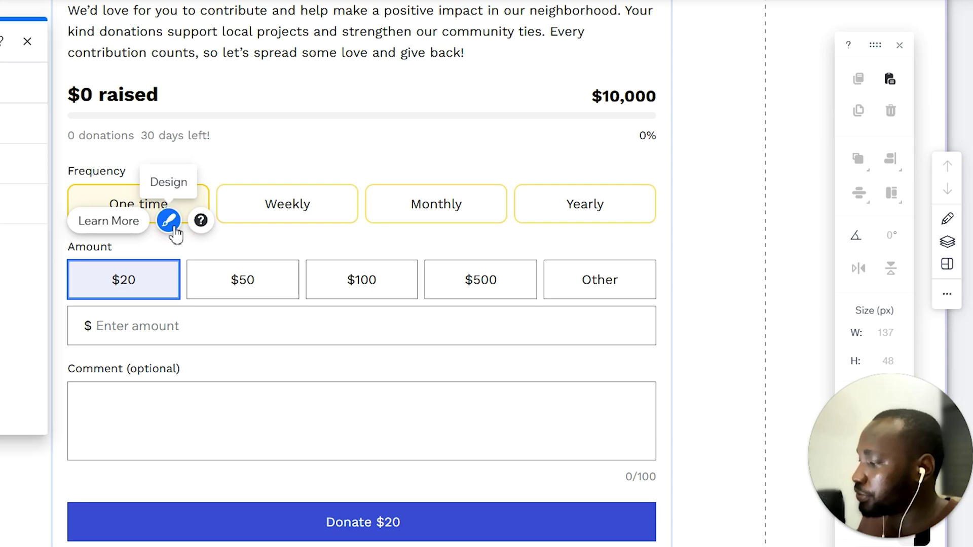
{"action": "left_click", "coordinate": [588, 129]}
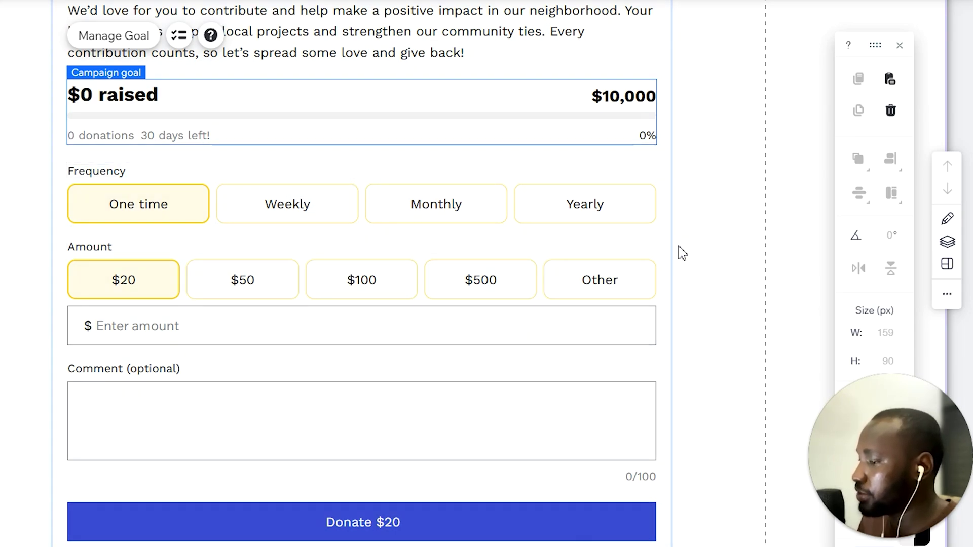
Set the corner radius of the custom amount input field to 10 px in its Regular state
{"action": "scroll", "coordinate": [608, 279], "scroll_direction": "down", "scroll_amount": 2}
{"action": "left_click", "coordinate": [567, 192]}
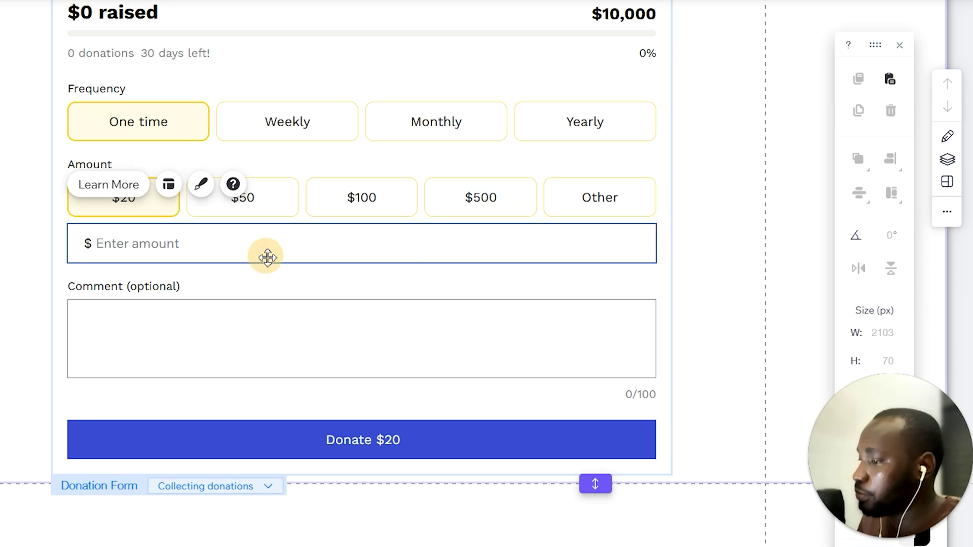
{"action": "left_click", "coordinate": [203, 186]}
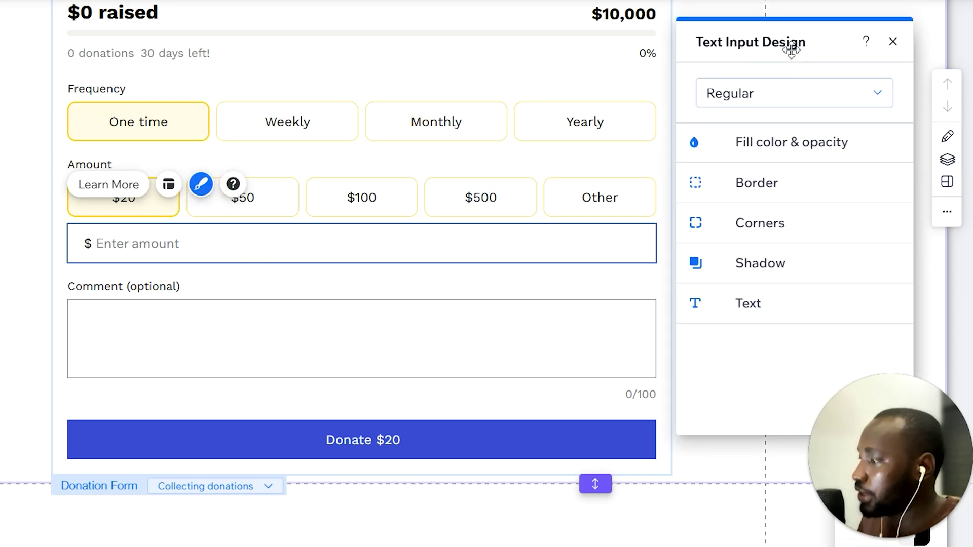
{"action": "left_click_drag", "start_coordinate": [791, 49], "coordinate": [493, 27]}
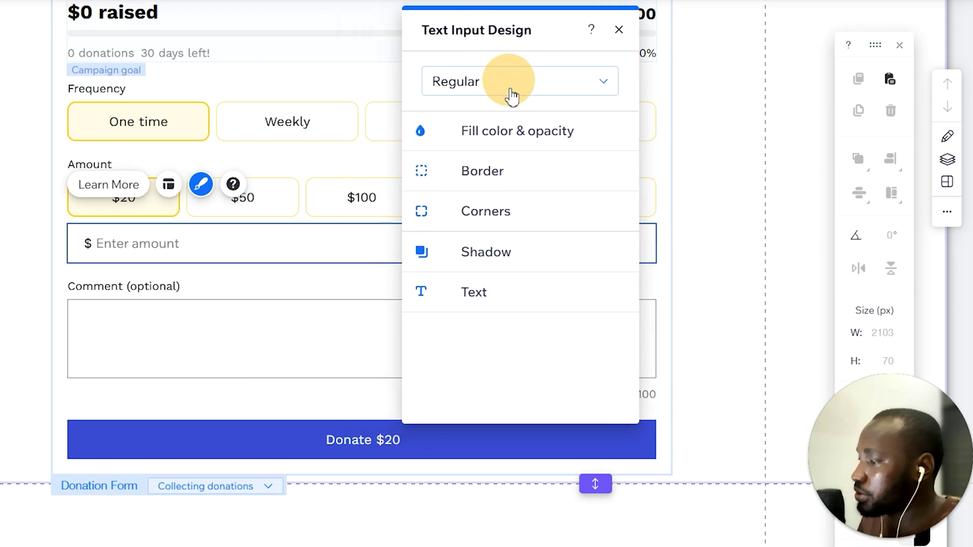
{"action": "left_click", "coordinate": [492, 131]}
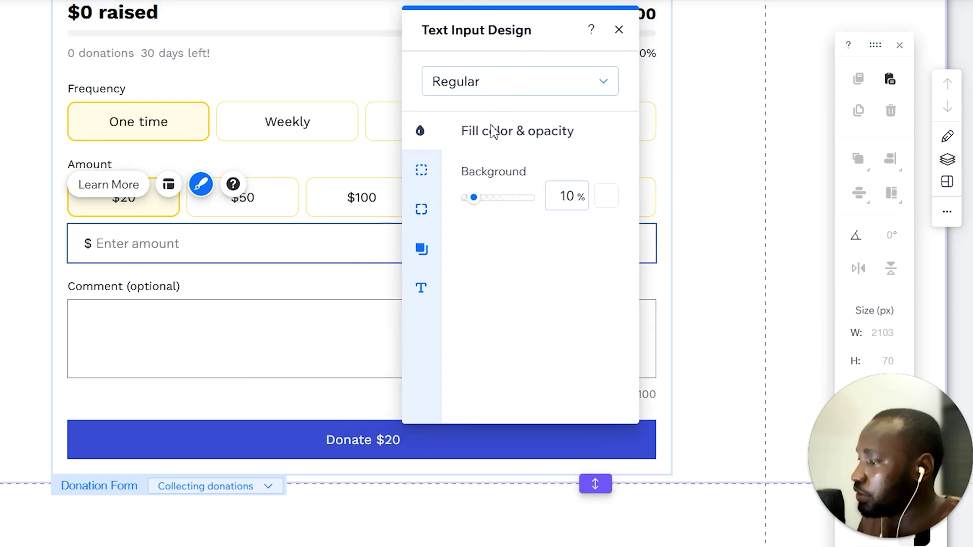
{"action": "left_click", "coordinate": [420, 175]}
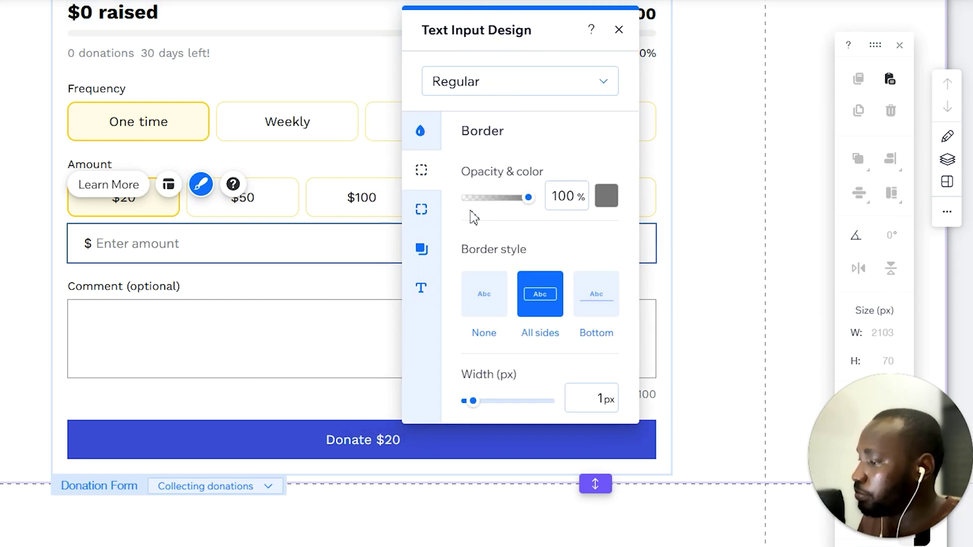
{"action": "left_click", "coordinate": [422, 209]}
{"action": "left_click", "coordinate": [482, 191]}
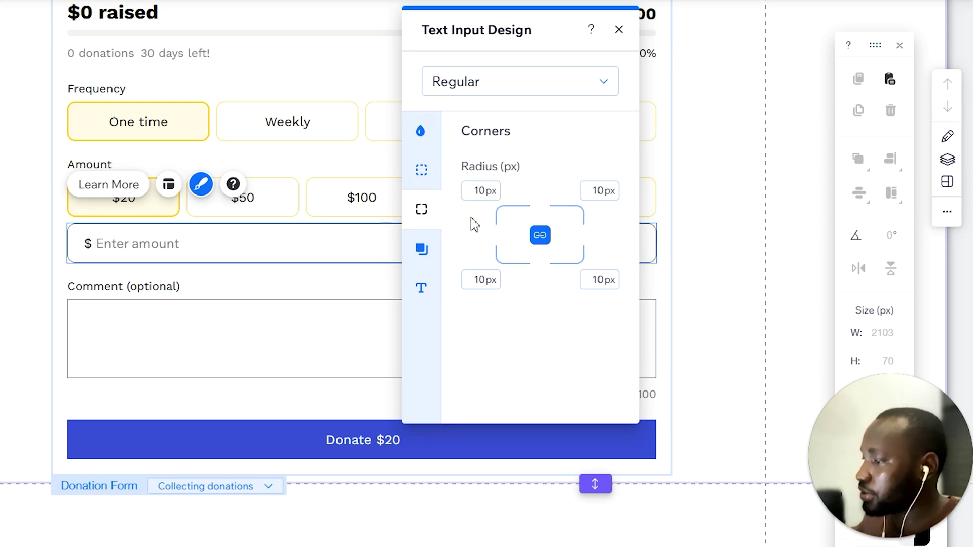
Check the custom amount field's design options for the Hover and Focus states, then close its design settings
{"action": "left_click", "coordinate": [494, 88]}
{"action": "left_click", "coordinate": [489, 113]}
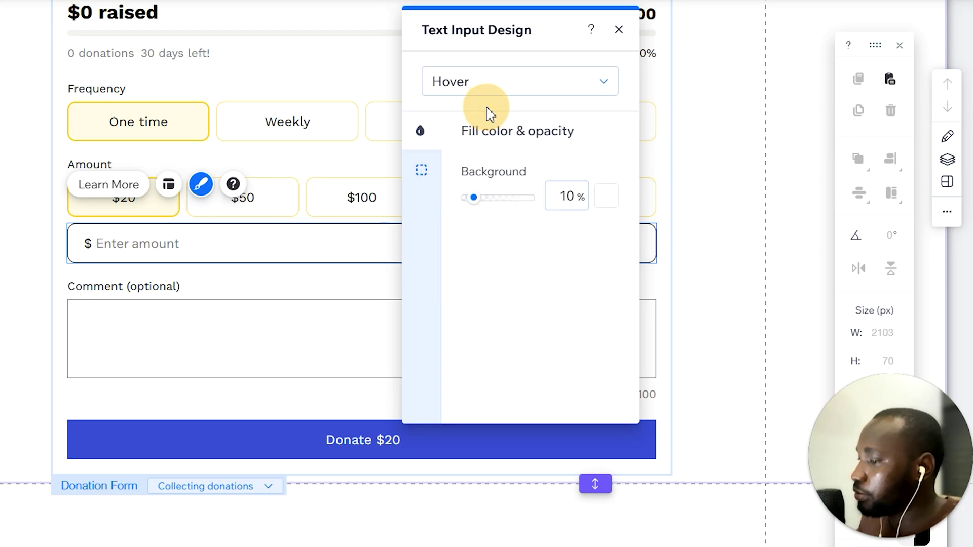
{"action": "left_click", "coordinate": [466, 89]}
{"action": "left_click", "coordinate": [472, 112]}
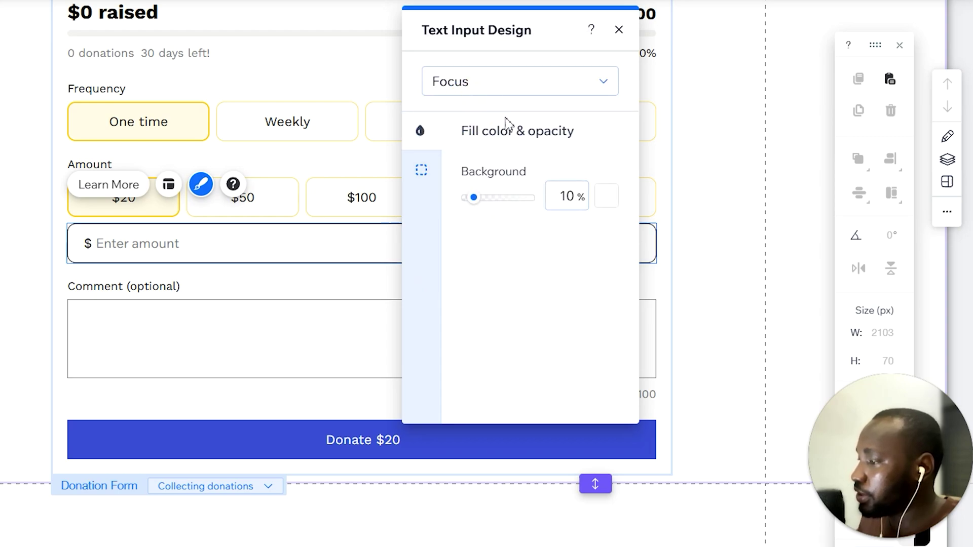
{"action": "left_click", "coordinate": [620, 30]}
Set the corner radius of the comment input box to 10 px in its Regular state and close its design settings
{"action": "left_click", "coordinate": [433, 324]}
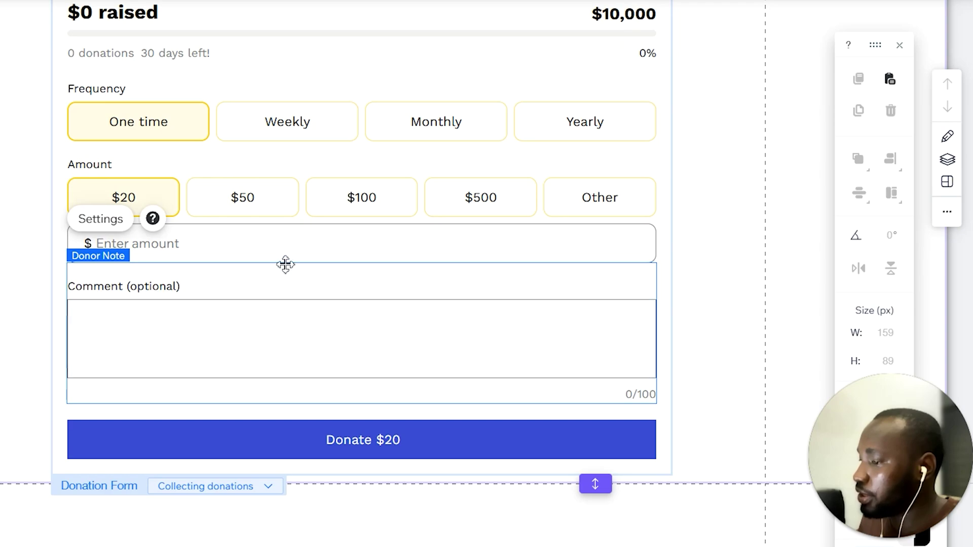
{"action": "left_click", "coordinate": [135, 314]}
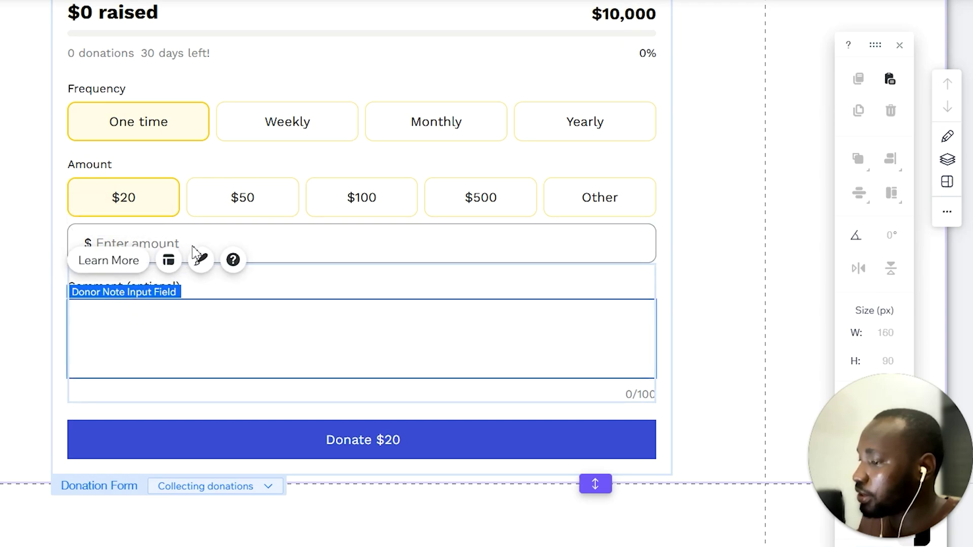
{"action": "left_click", "coordinate": [204, 260]}
{"action": "left_click_drag", "start_coordinate": [761, 39], "coordinate": [510, 29]}
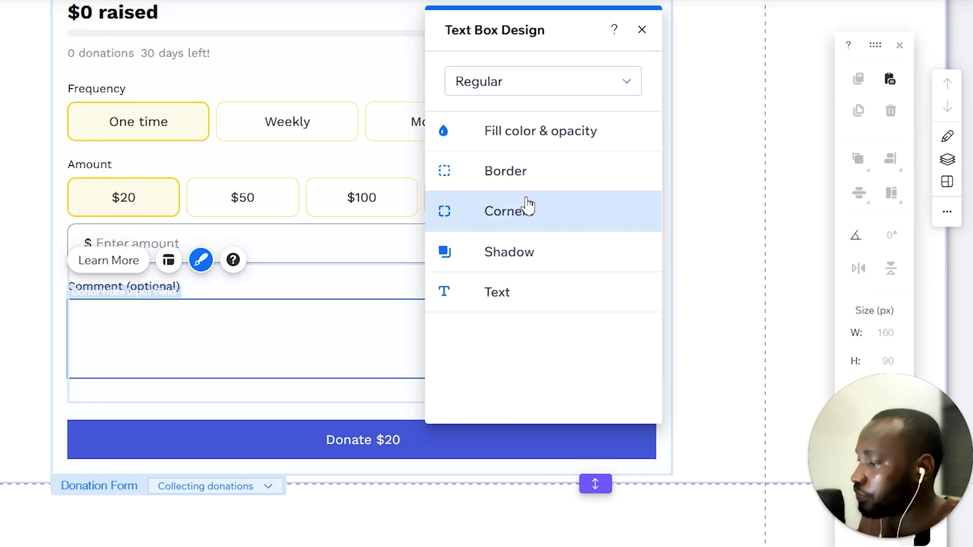
{"action": "left_click", "coordinate": [526, 207]}
{"action": "left_click", "coordinate": [503, 190]}
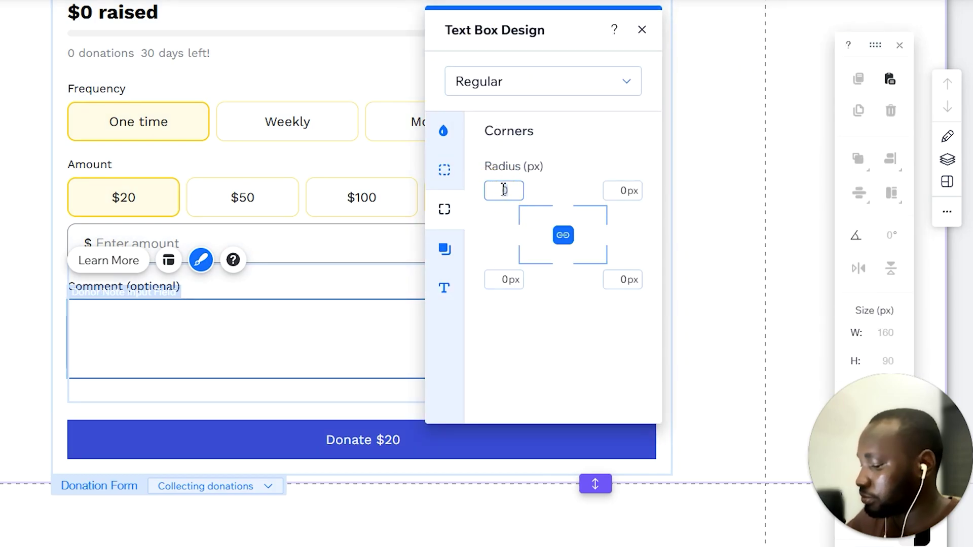
{"action": "type", "text": "10"}
{"action": "key", "text": "Return"}
{"action": "left_click", "coordinate": [641, 29]}
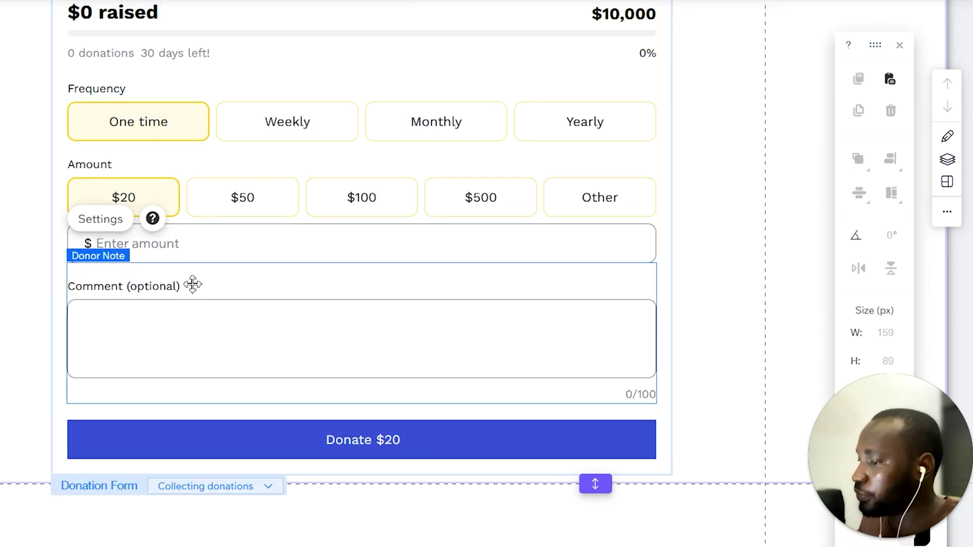
Set the donor note's placeholder text to "Leave a comment..." and close its settings
{"action": "left_click", "coordinate": [104, 221]}
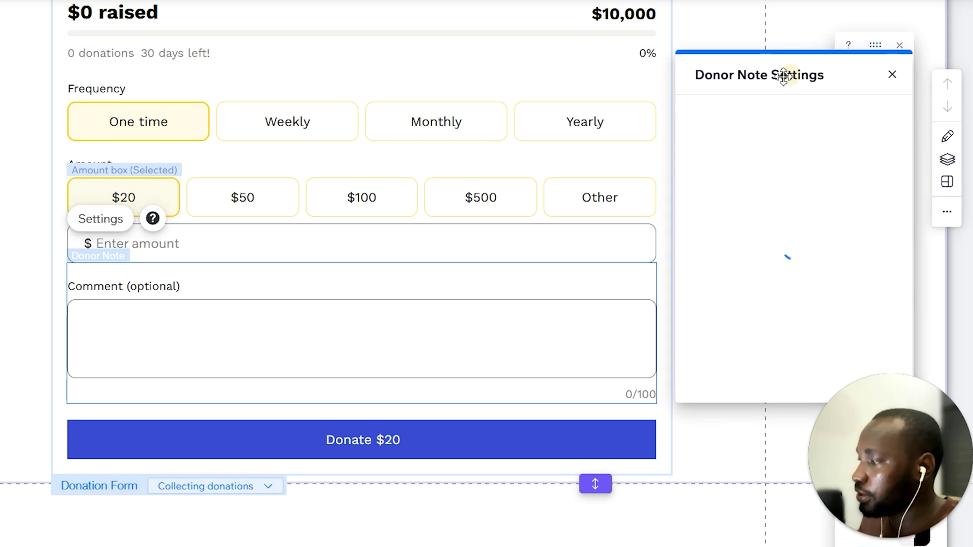
{"action": "left_click_drag", "start_coordinate": [784, 74], "coordinate": [476, 47]}
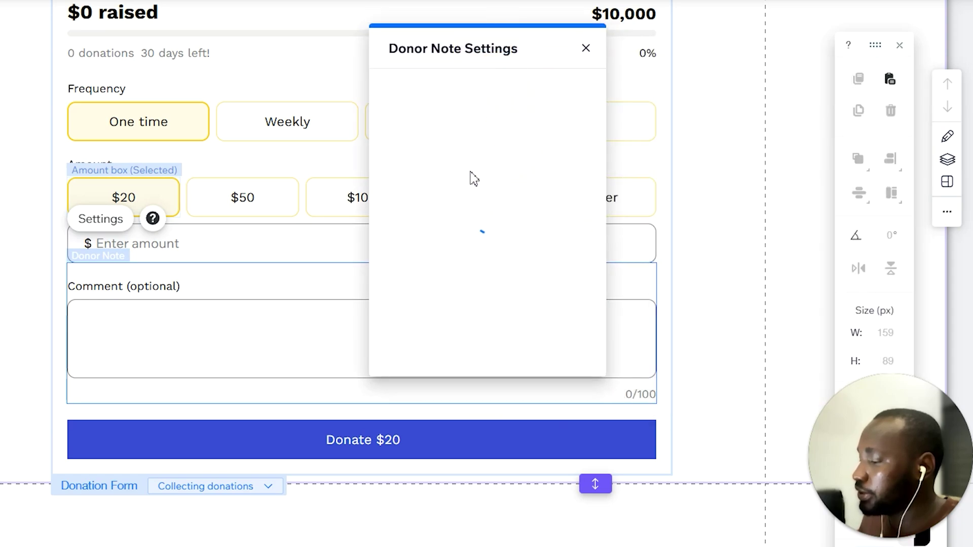
{"action": "left_click", "coordinate": [458, 114]}
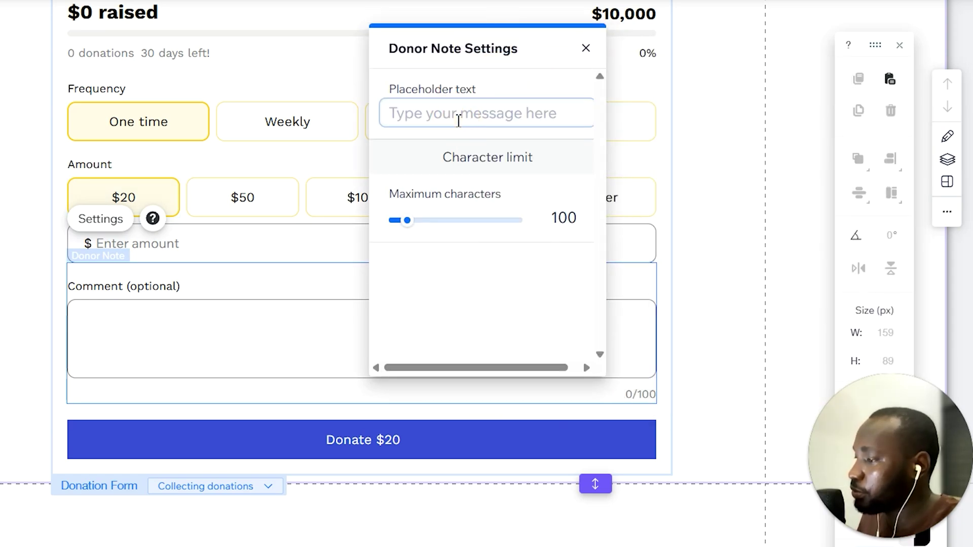
{"action": "left_click", "coordinate": [460, 114]}
{"action": "type", "text": "Leav"}
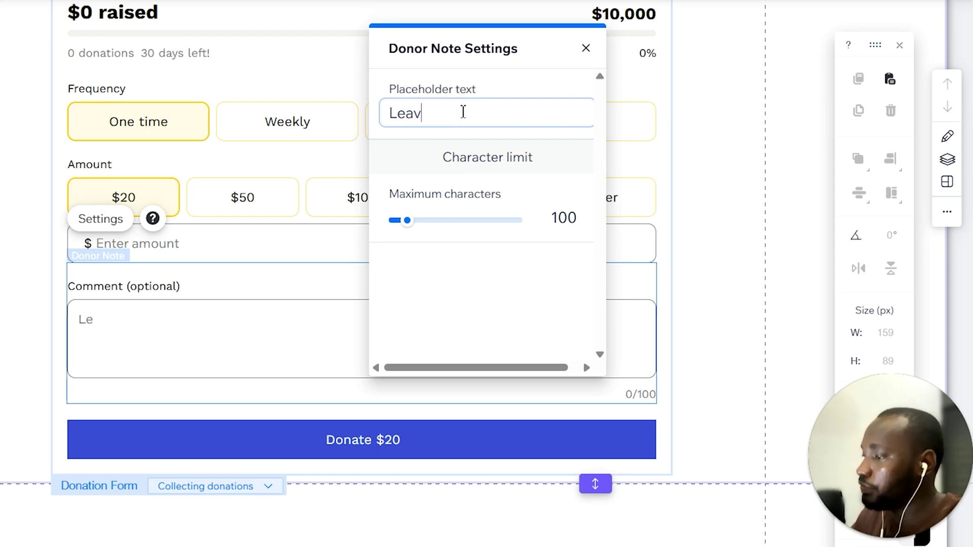
{"action": "type", "text": "e a comment..."}
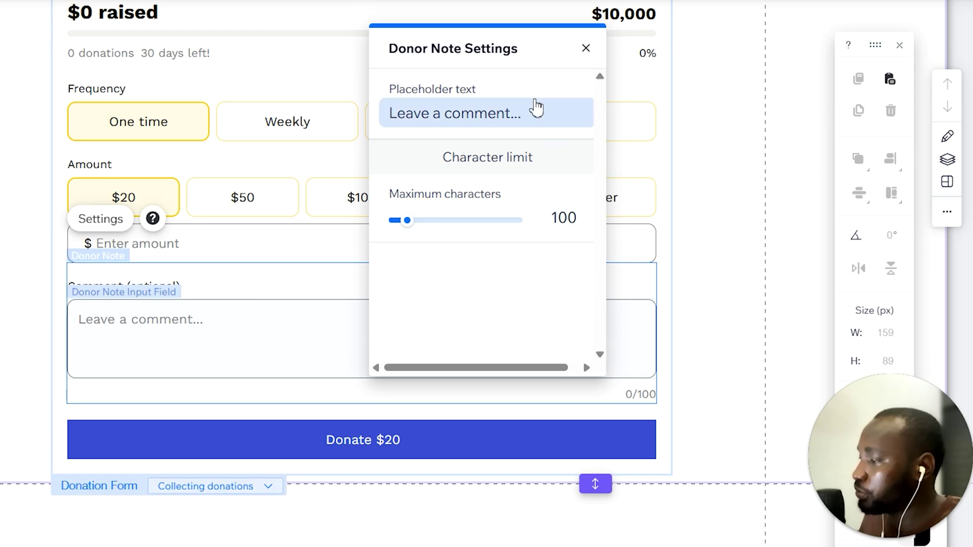
{"action": "left_click_drag", "start_coordinate": [533, 50], "coordinate": [319, 33]}
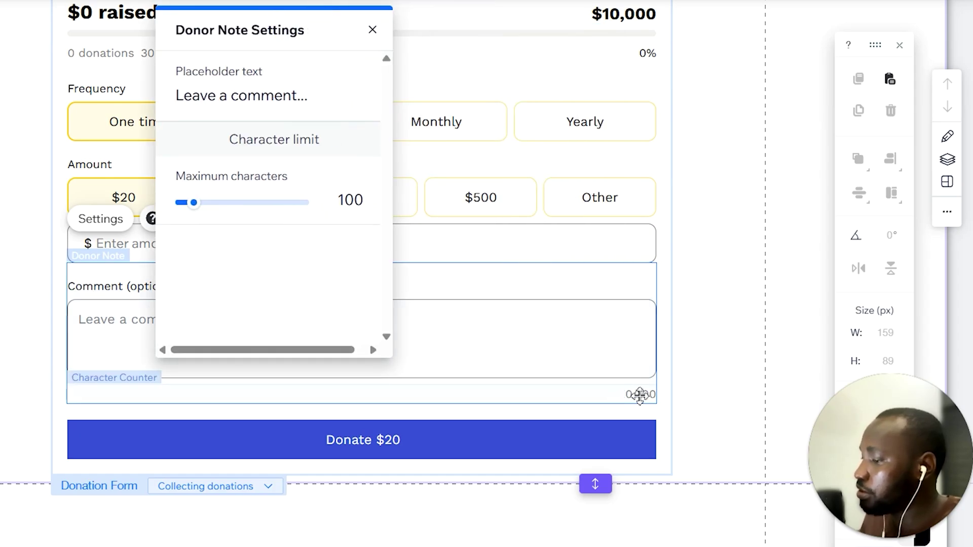
{"action": "left_click", "coordinate": [605, 393]}
Check the display options in the Donate button's settings, keeping Text only
{"action": "scroll", "coordinate": [402, 269], "scroll_direction": "down", "scroll_amount": 2}
{"action": "left_click", "coordinate": [403, 366]}
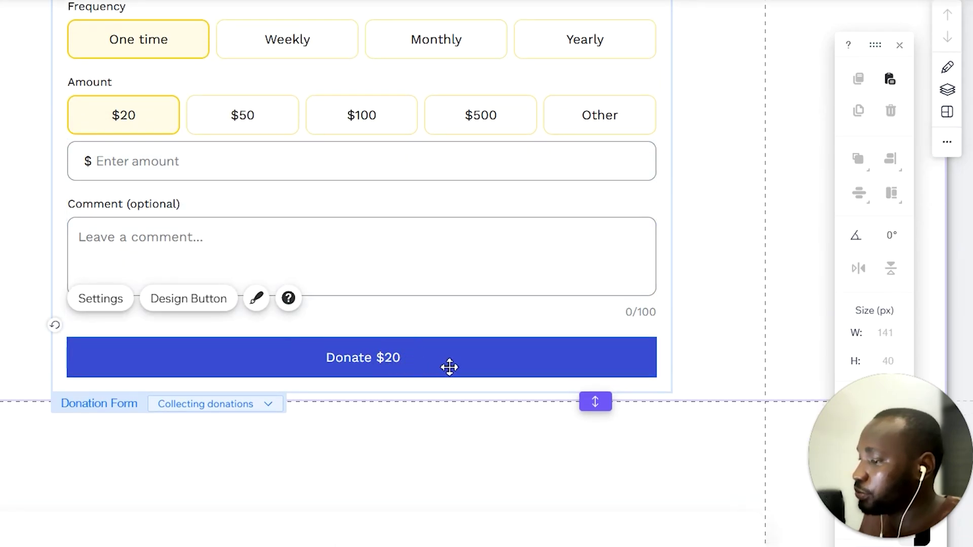
{"action": "left_click", "coordinate": [111, 307]}
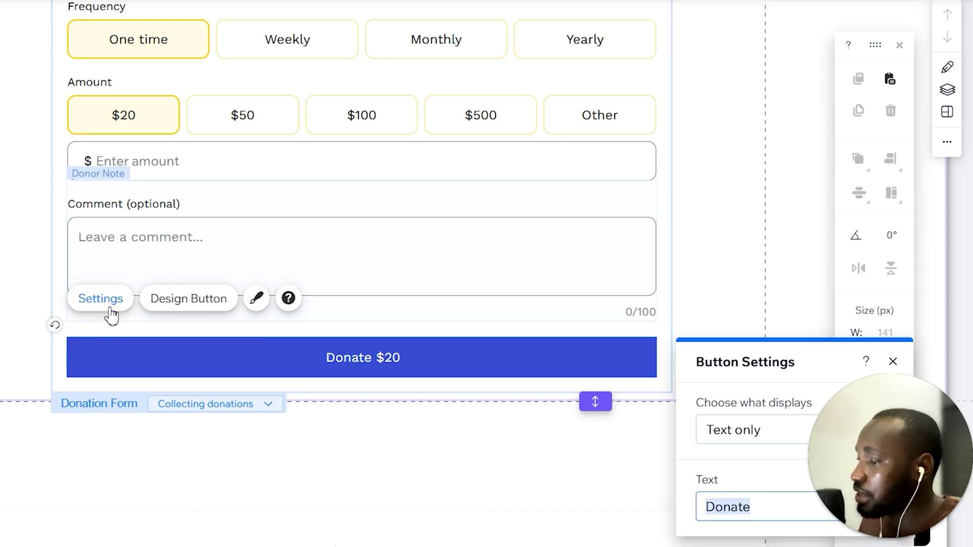
{"action": "left_click_drag", "start_coordinate": [801, 363], "coordinate": [603, 58]}
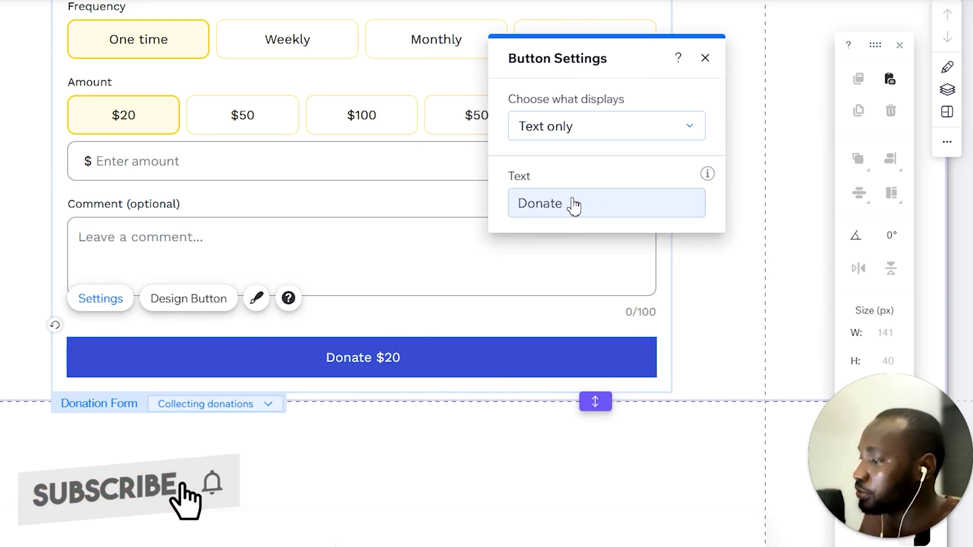
{"action": "left_click", "coordinate": [578, 133]}
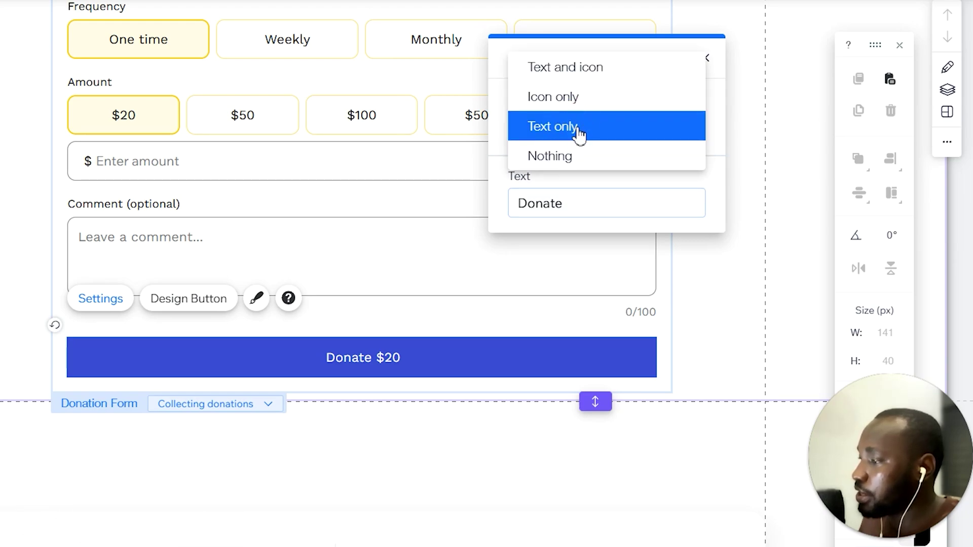
{"action": "left_click", "coordinate": [577, 132]}
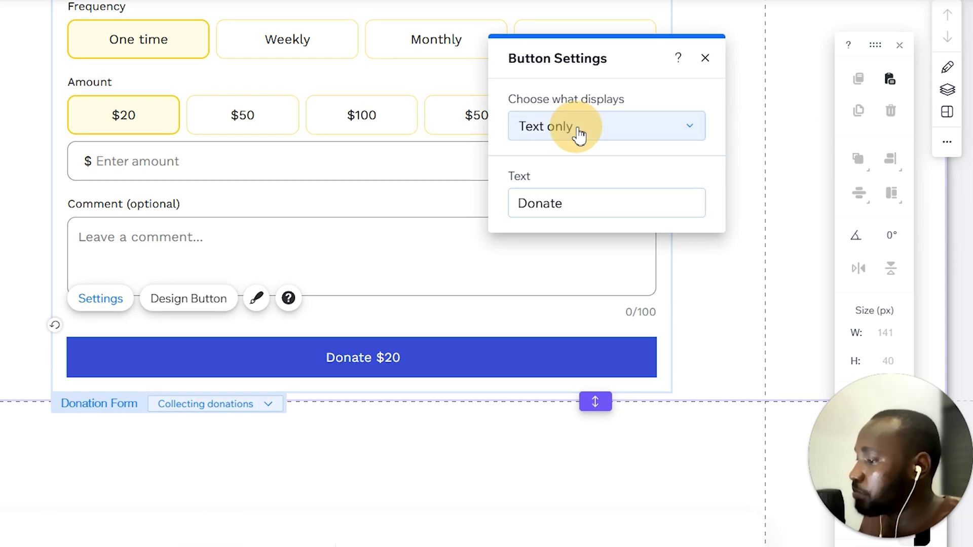
Customize the Donate button's design with the yellow background fill #FFCB05 in its Regular state
{"action": "left_click", "coordinate": [192, 300]}
{"action": "left_click_drag", "start_coordinate": [794, 43], "coordinate": [598, 25]}
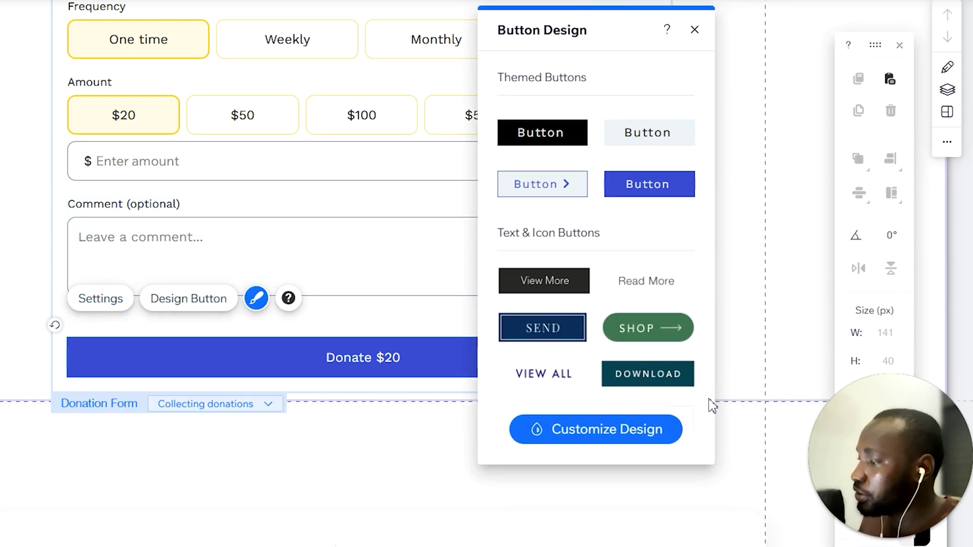
{"action": "left_click", "coordinate": [598, 429]}
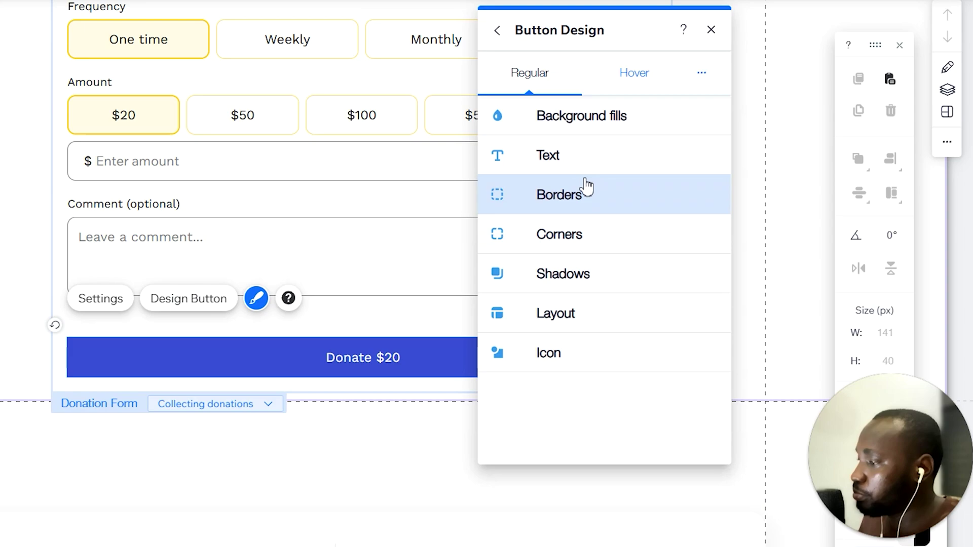
{"action": "left_click", "coordinate": [583, 122]}
{"action": "left_click", "coordinate": [550, 207]}
{"action": "left_click_drag", "start_coordinate": [829, 29], "coordinate": [648, 29]}
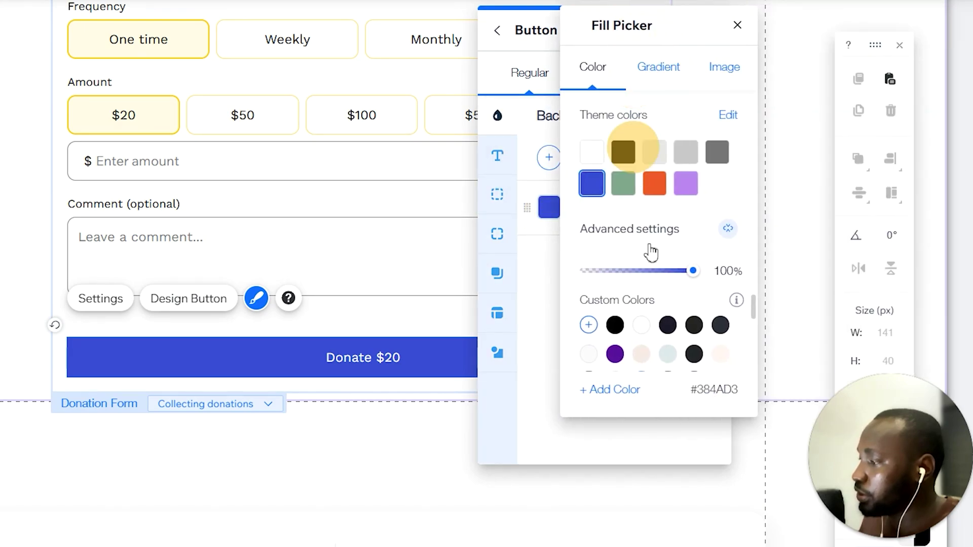
{"action": "scroll", "coordinate": [659, 330], "scroll_direction": "down", "scroll_amount": 3}
{"action": "left_click", "coordinate": [586, 299]}
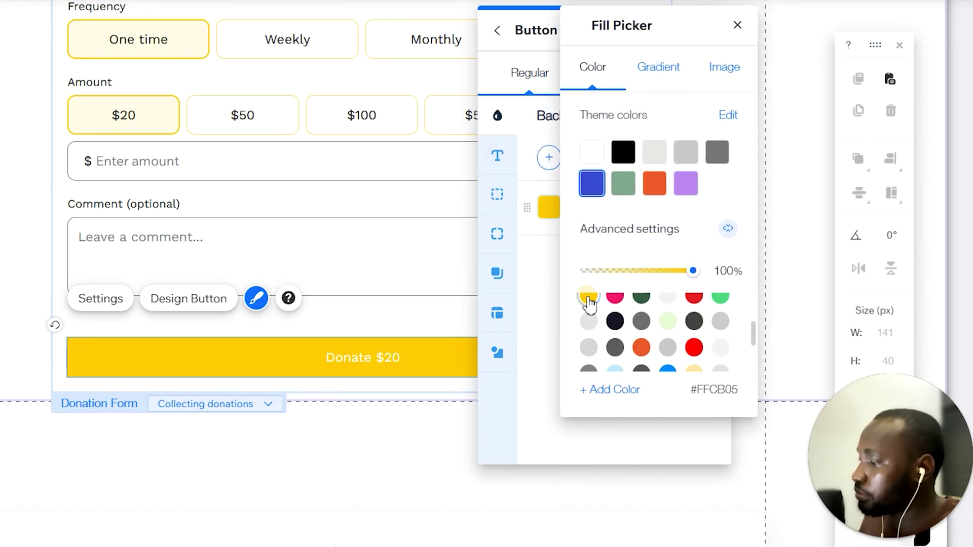
{"action": "left_click", "coordinate": [738, 25]}
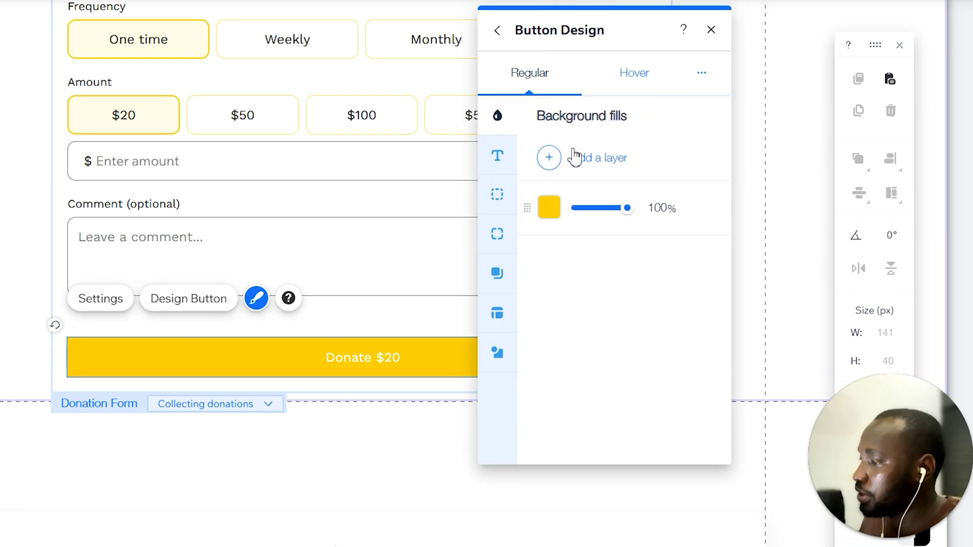
Make the Donate button's text black and bold in its Regular state
{"action": "left_click", "coordinate": [497, 156]}
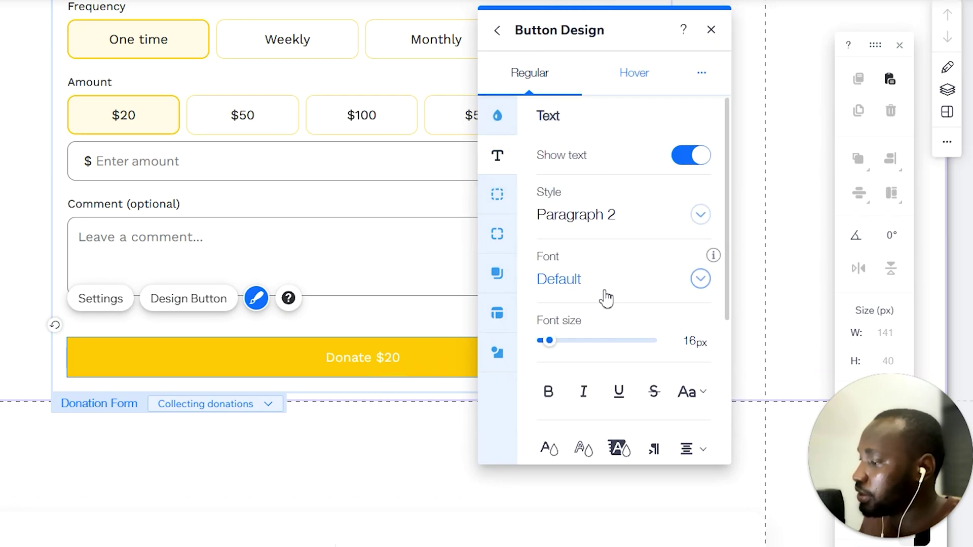
{"action": "scroll", "coordinate": [606, 299], "scroll_direction": "down", "scroll_amount": 2}
{"action": "left_click", "coordinate": [549, 365]}
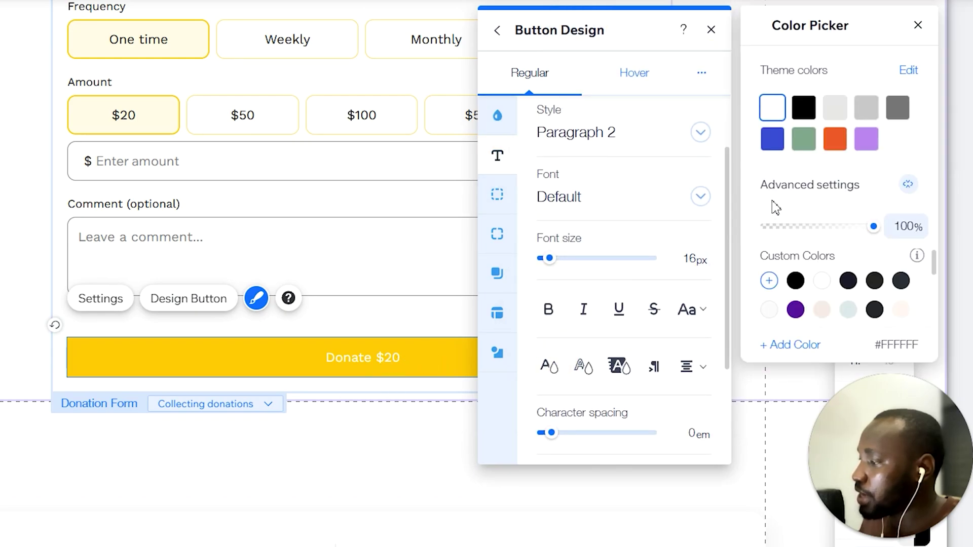
{"action": "left_click", "coordinate": [804, 108]}
{"action": "left_click", "coordinate": [624, 288]}
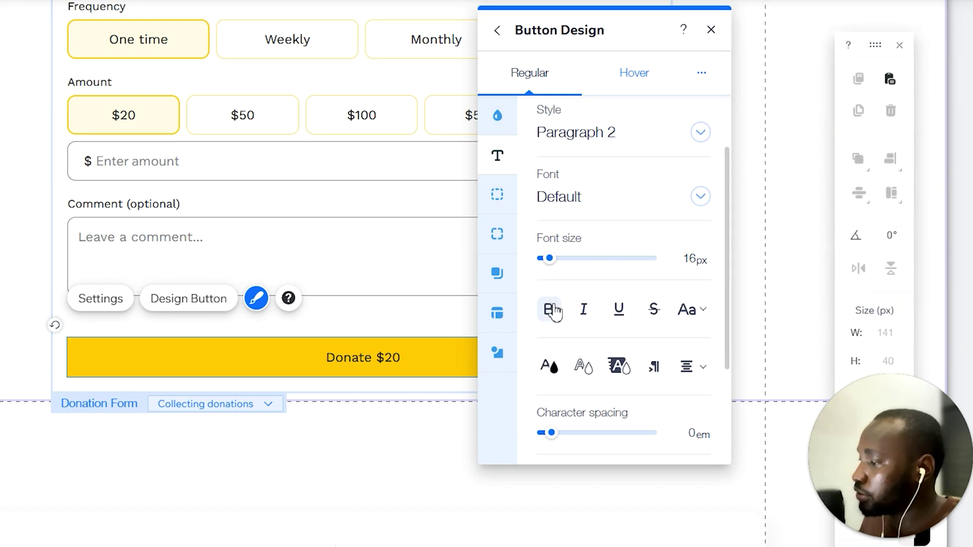
{"action": "left_click", "coordinate": [550, 310]}
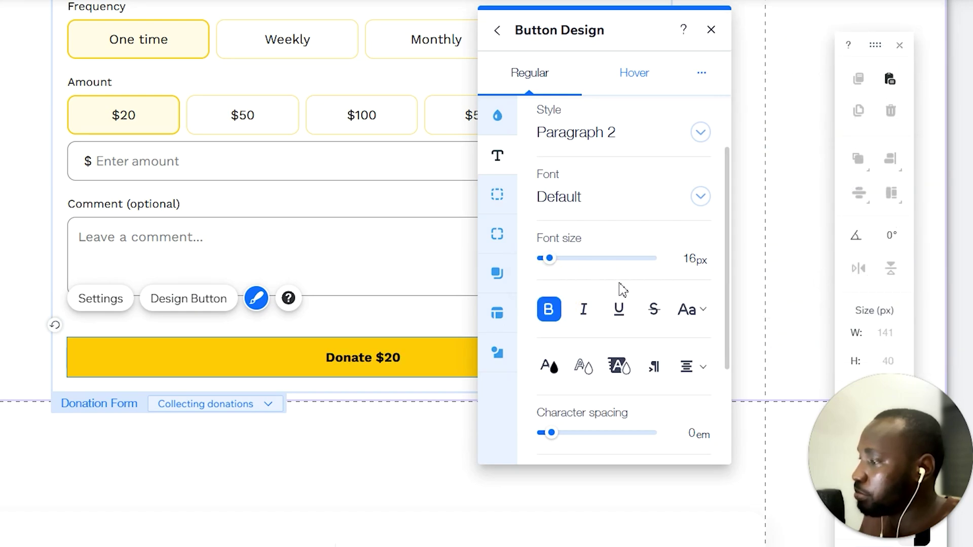
Apply the Donate button's Regular design to Hover, reduce the Hover fill opacity to 70%, and close the design settings
{"action": "left_click", "coordinate": [634, 76]}
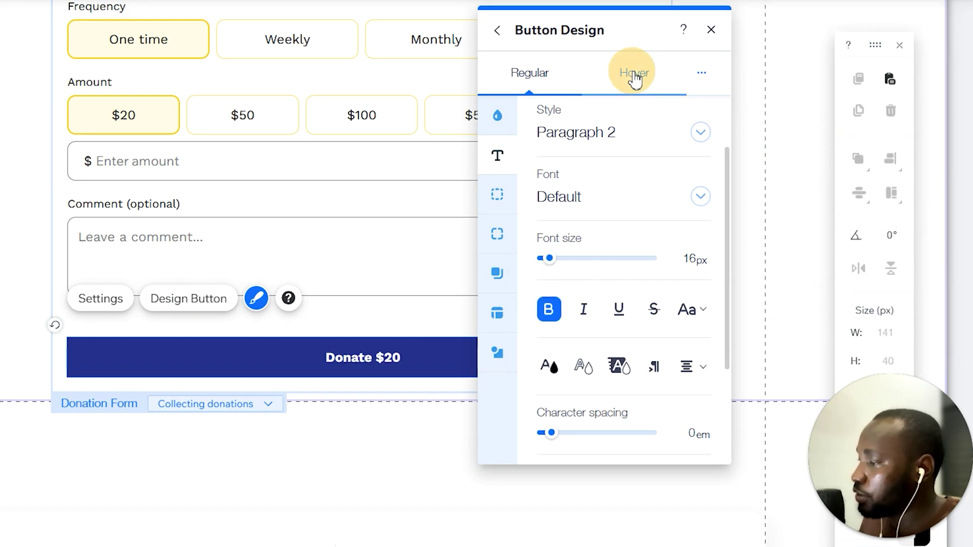
{"action": "left_click", "coordinate": [516, 121]}
{"action": "left_click", "coordinate": [529, 76]}
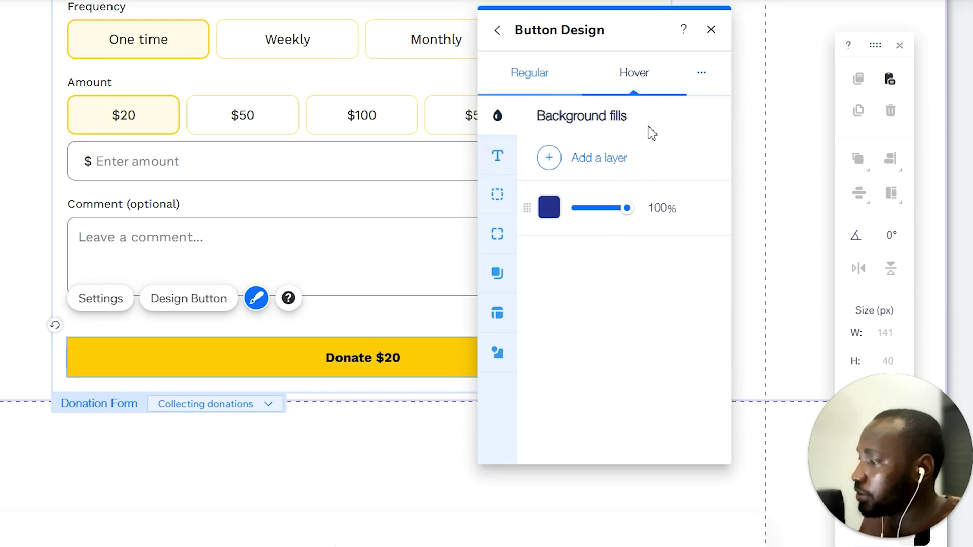
{"action": "left_click", "coordinate": [704, 79]}
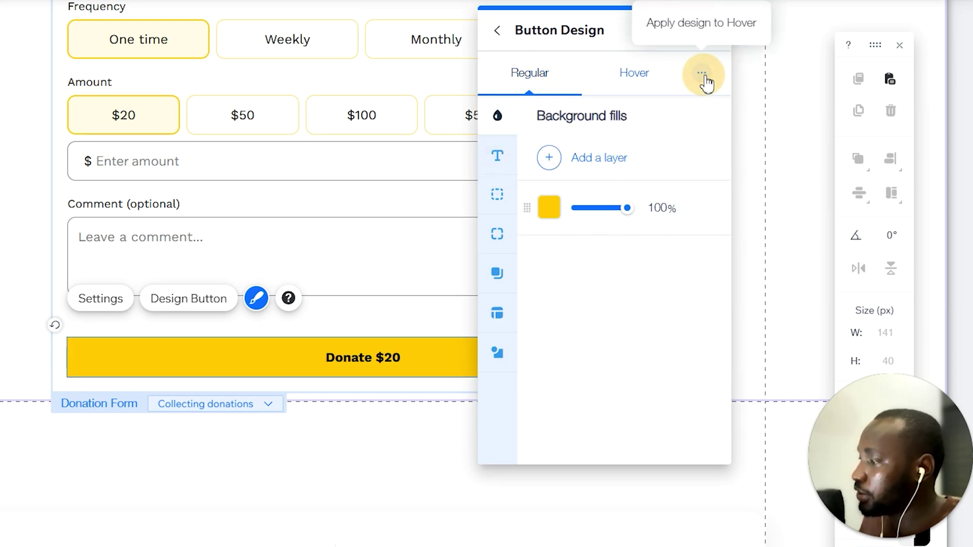
{"action": "left_click", "coordinate": [633, 84]}
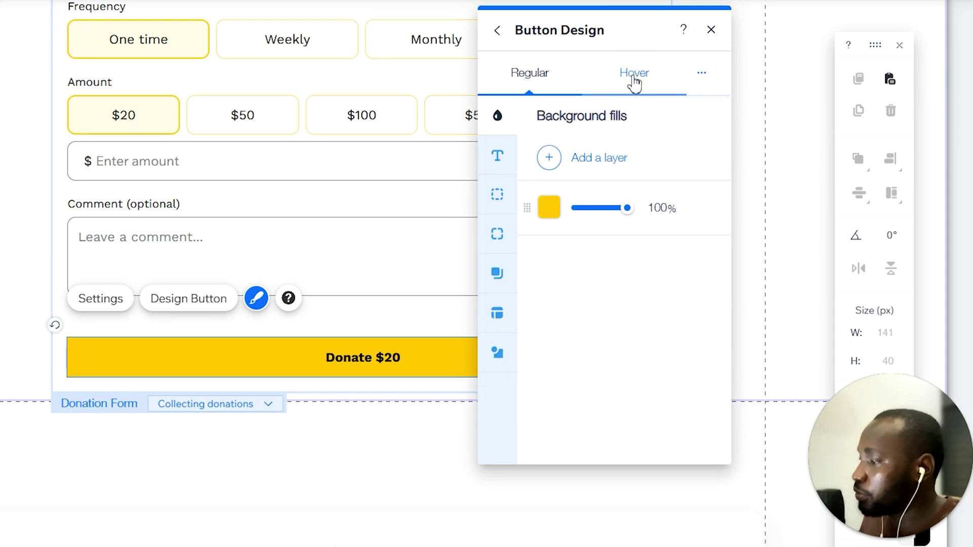
{"action": "left_click", "coordinate": [667, 206]}
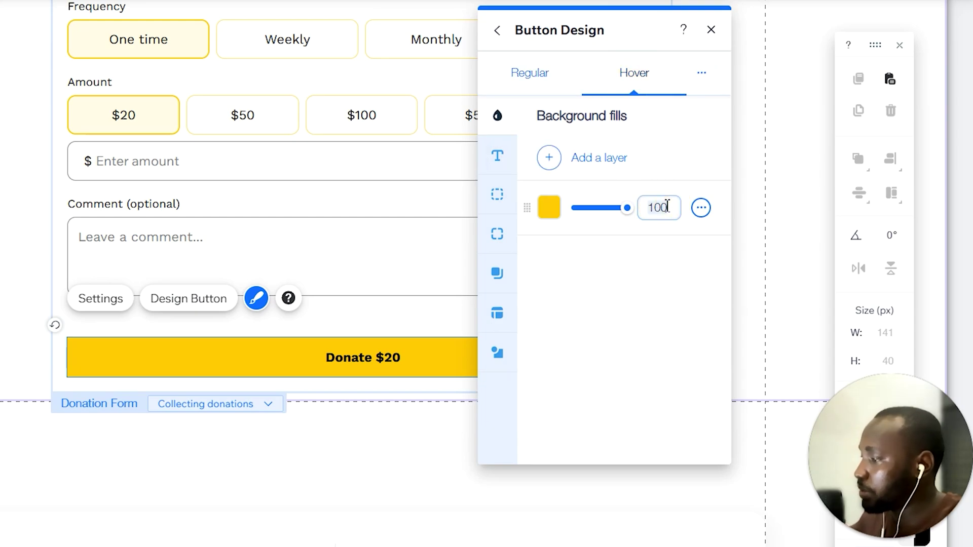
{"action": "type", "text": "70"}
{"action": "left_click", "coordinate": [647, 327]}
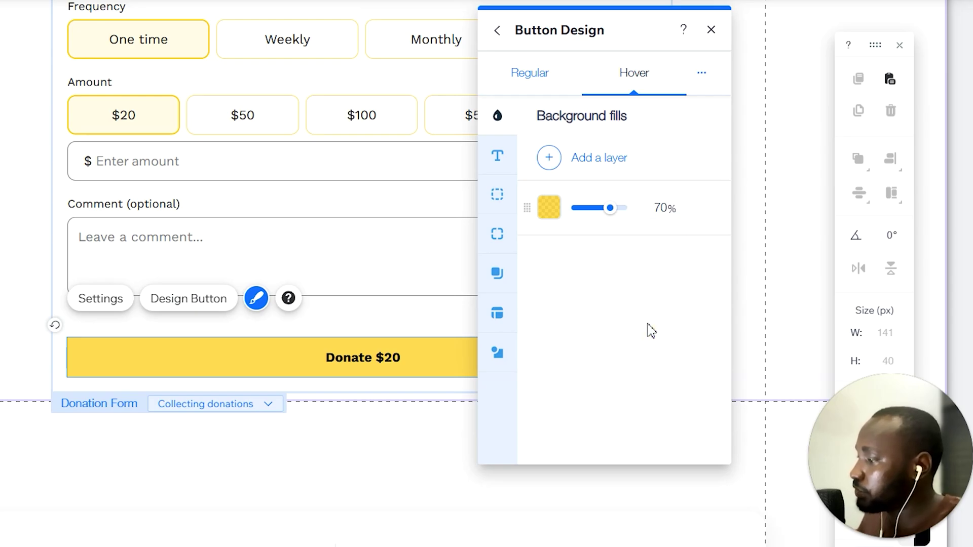
{"action": "left_click", "coordinate": [711, 30]}
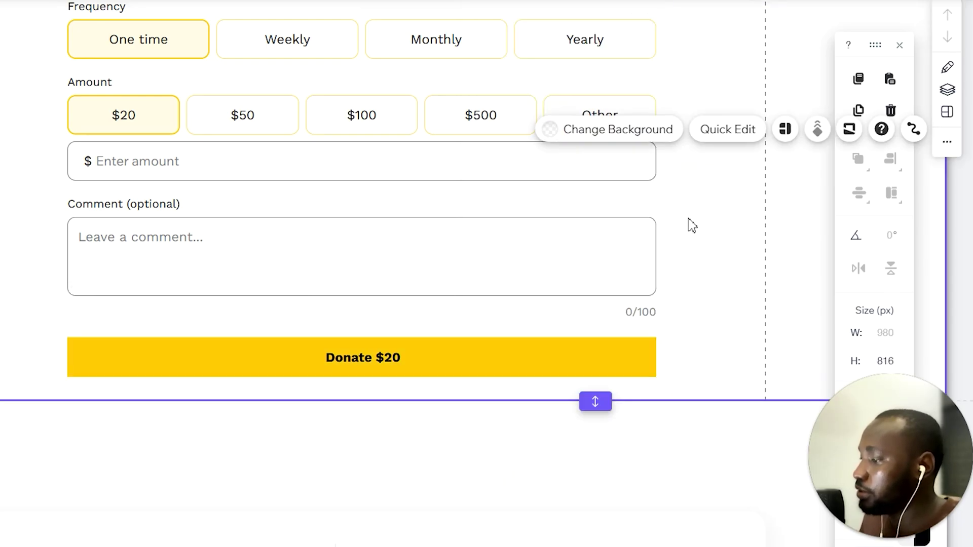
Publish the site and view the donation form on the live Wix Donations page
{"action": "left_click", "coordinate": [566, 351]}
{"action": "left_click", "coordinate": [565, 351]}
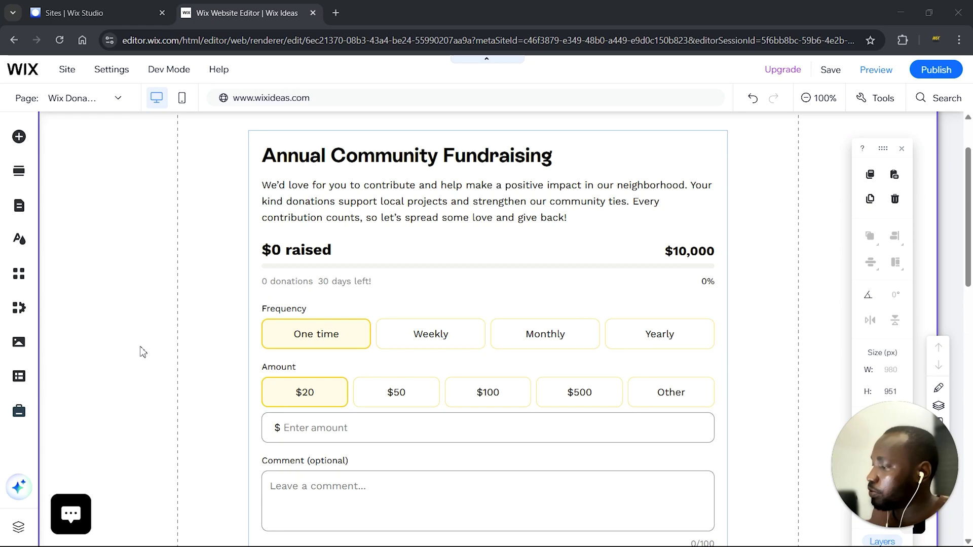
{"action": "left_click", "coordinate": [947, 72]}
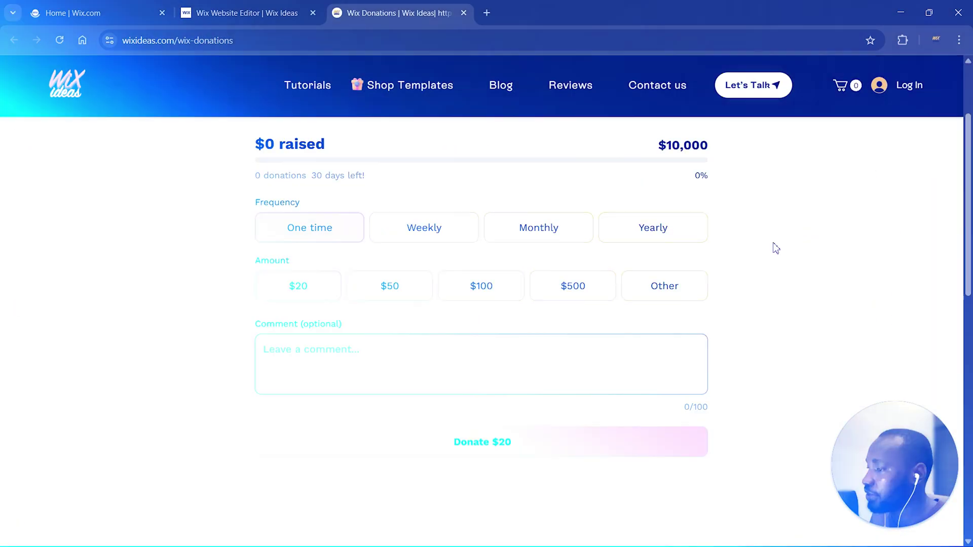
{"action": "scroll", "coordinate": [793, 250], "scroll_direction": "up", "scroll_amount": 3}
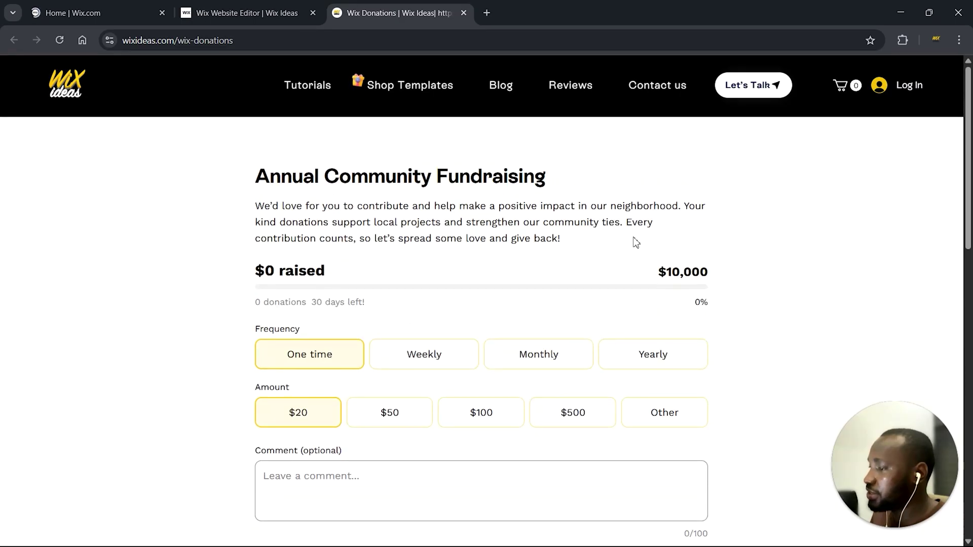
Review the live form's campaign goal details and test the Weekly, Monthly and Yearly frequencies, finishing with One time selected
{"action": "scroll", "coordinate": [647, 232], "scroll_direction": "down", "scroll_amount": 1}
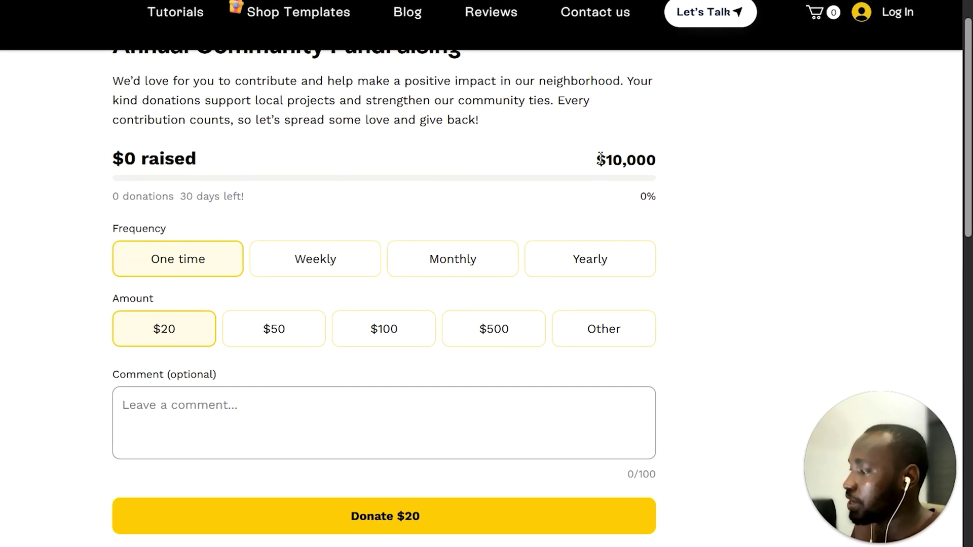
{"action": "triple_click", "coordinate": [116, 200]}
{"action": "left_click", "coordinate": [116, 200]}
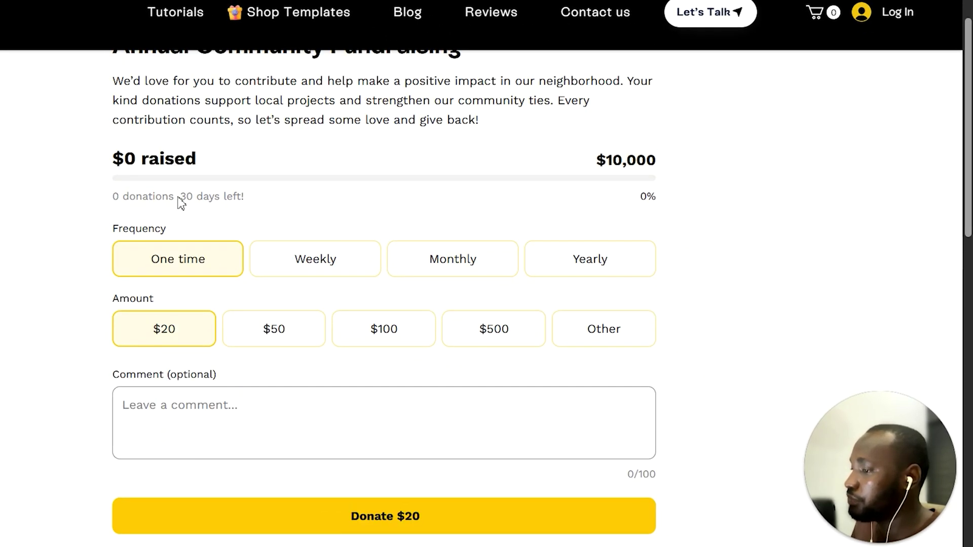
{"action": "scroll", "coordinate": [312, 205], "scroll_direction": "down", "scroll_amount": 2}
{"action": "left_click", "coordinate": [299, 198]}
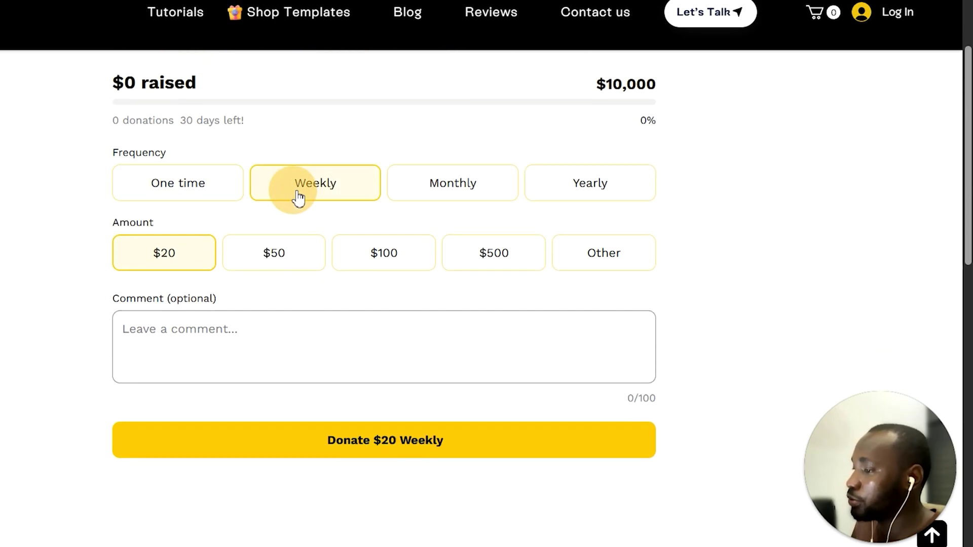
{"action": "left_click", "coordinate": [430, 196]}
{"action": "left_click", "coordinate": [560, 196]}
{"action": "left_click", "coordinate": [149, 195]}
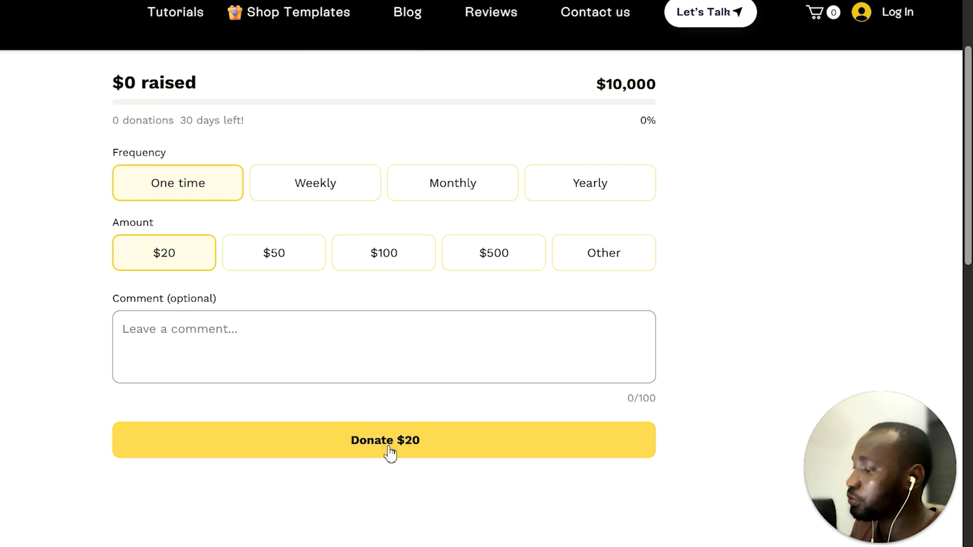
Proceed to checkout with the one-time $20 donation and examine the donation summary and donor details fields
{"action": "left_click", "coordinate": [596, 433]}
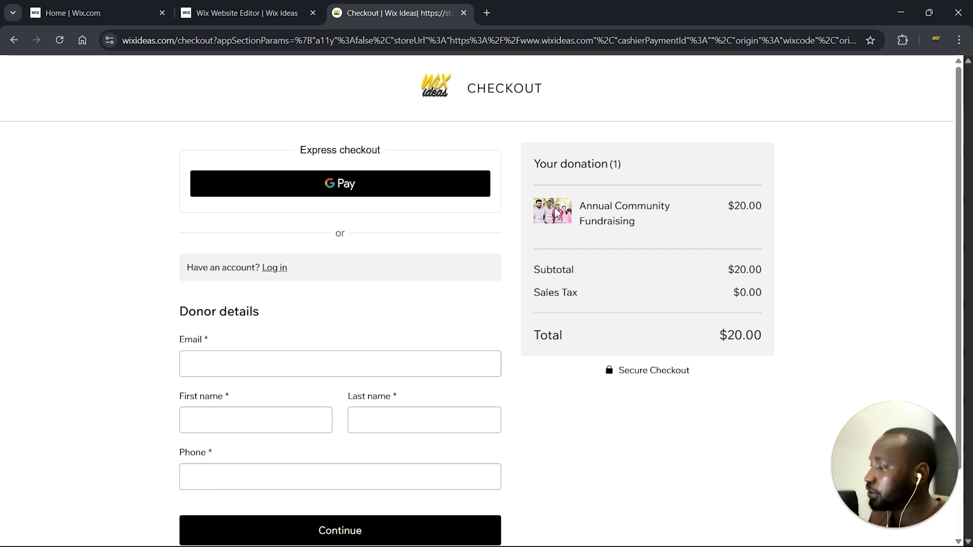
{"action": "left_click_drag", "start_coordinate": [583, 208], "coordinate": [652, 224]}
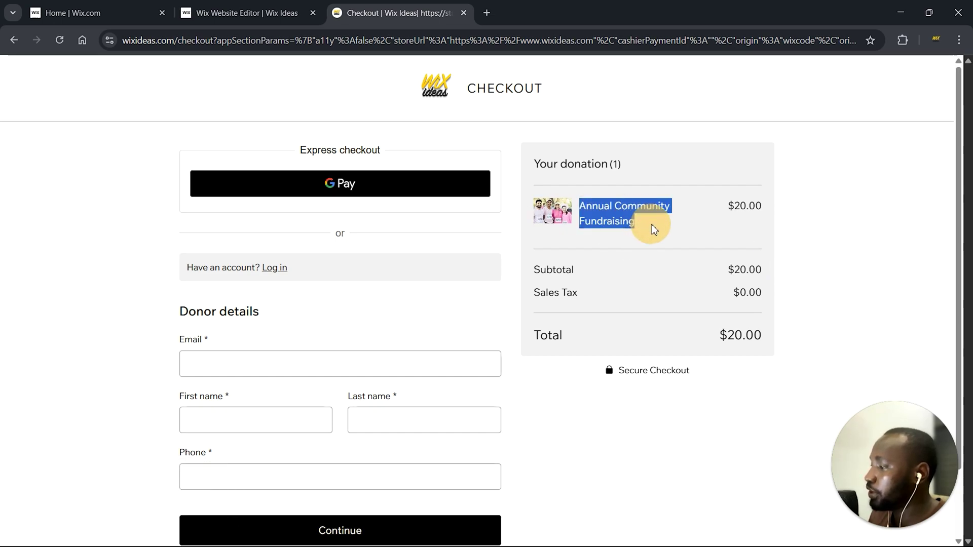
{"action": "left_click", "coordinate": [652, 224]}
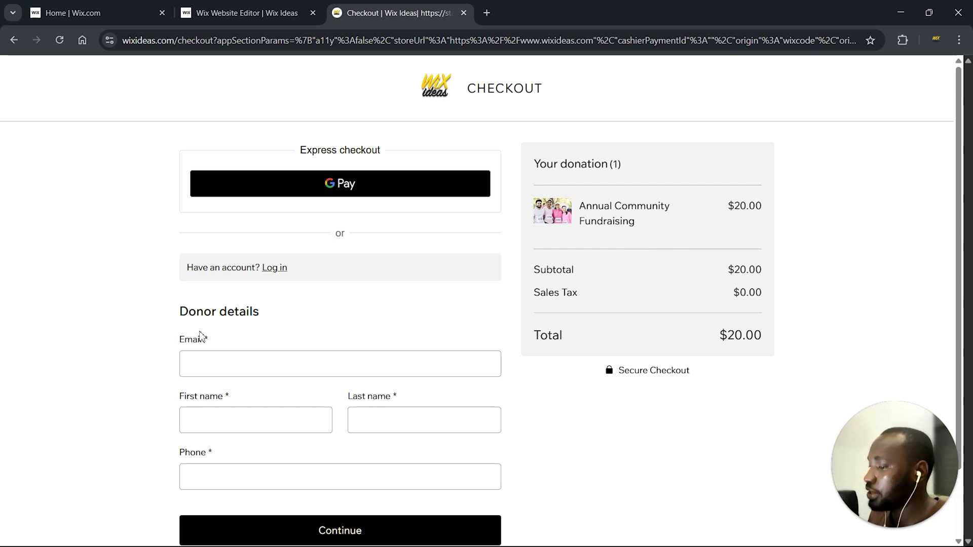
{"action": "scroll", "coordinate": [201, 336], "scroll_direction": "down", "scroll_amount": 2}
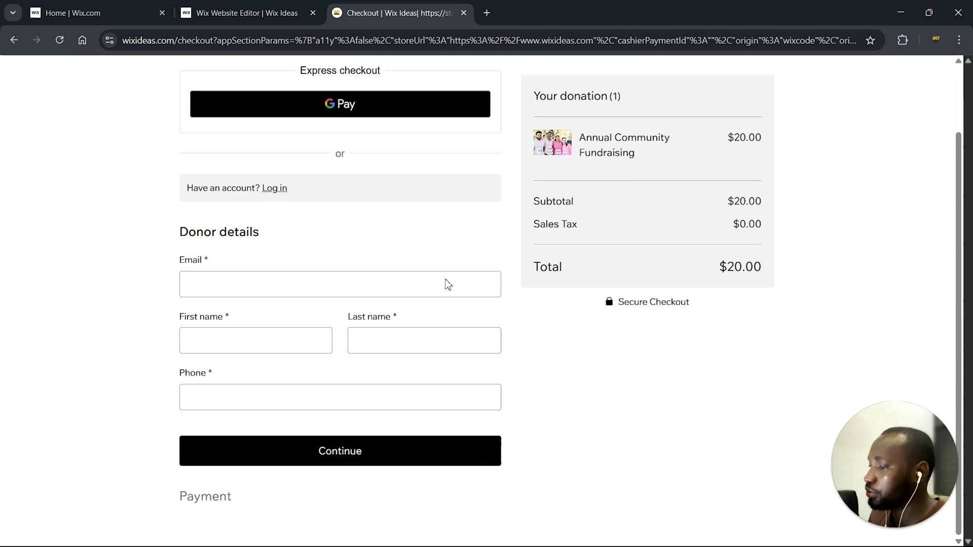
{"action": "scroll", "coordinate": [343, 265], "scroll_direction": "up", "scroll_amount": 2}
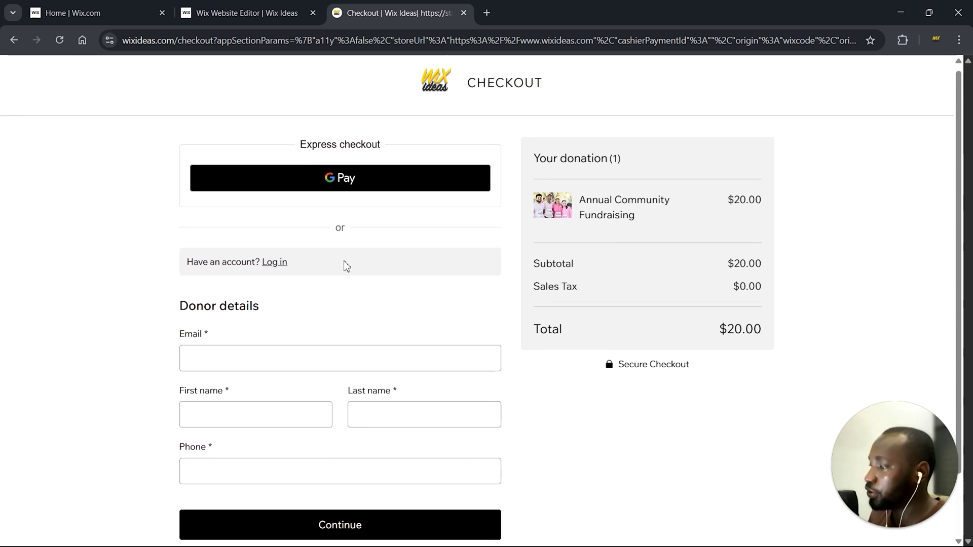
{"action": "scroll", "coordinate": [333, 256], "scroll_direction": "down", "scroll_amount": 2}
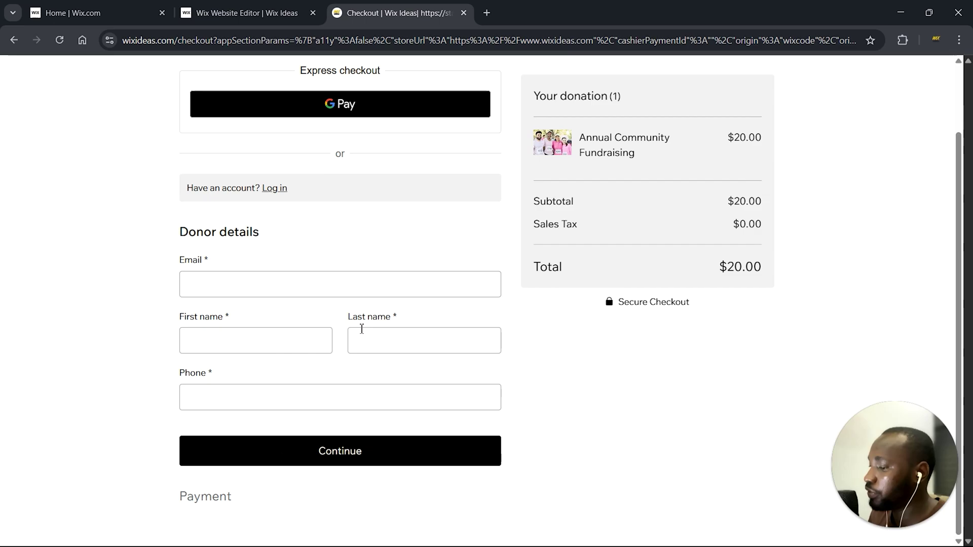
{"action": "scroll", "coordinate": [507, 259], "scroll_direction": "up", "scroll_amount": 2}
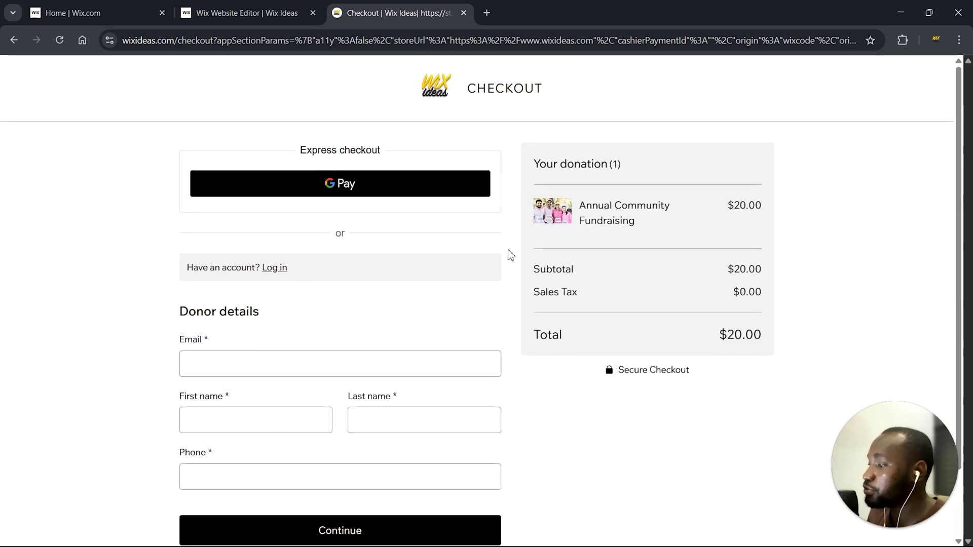
Return to the Wix Editor, open campaign management and view the donations received for the Annual Community Fundraising campaign
{"action": "left_click", "coordinate": [243, 13]}
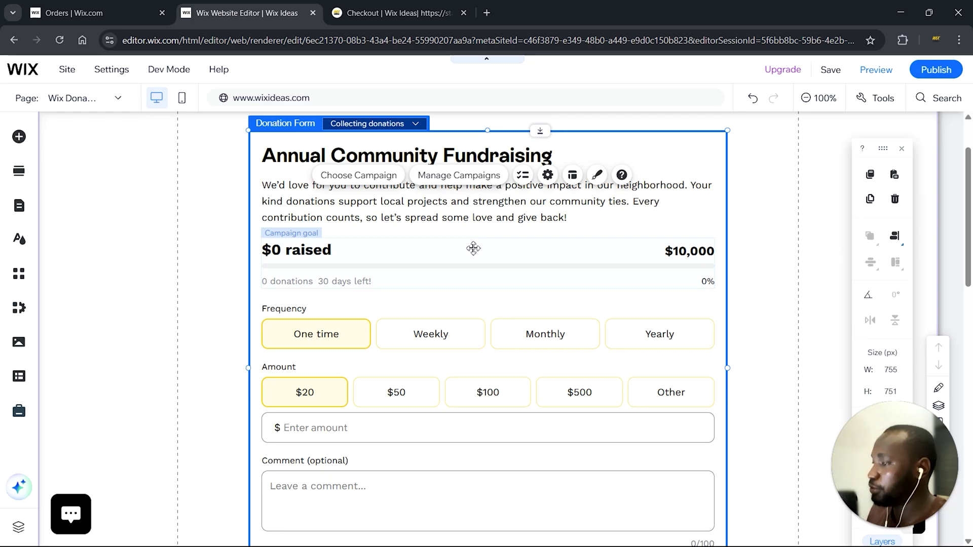
{"action": "left_click", "coordinate": [478, 177]}
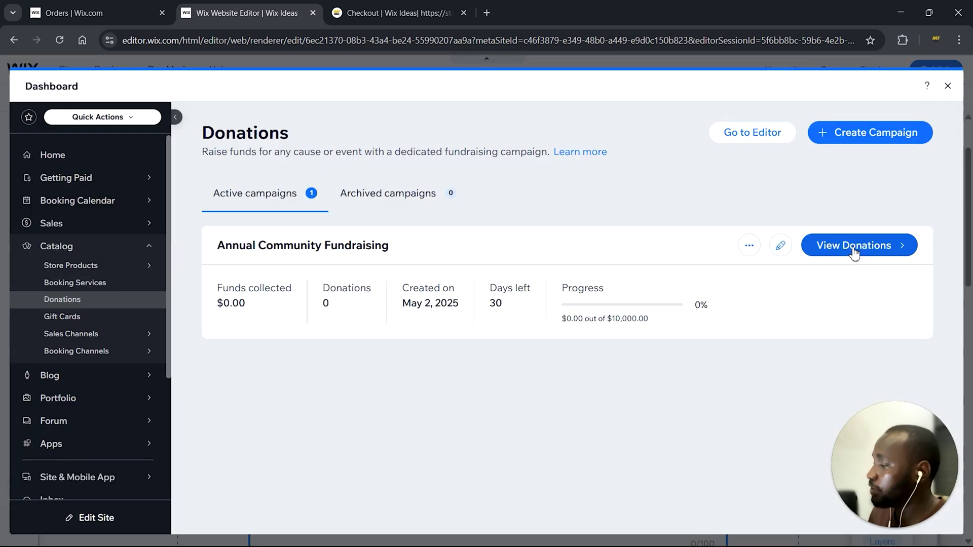
{"action": "left_click", "coordinate": [854, 247]}
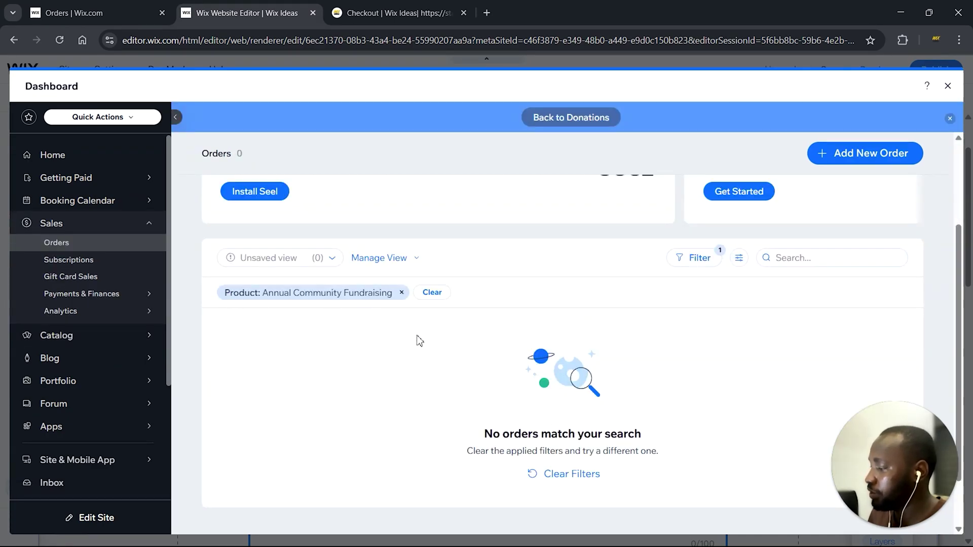
{"action": "key", "text": "ctrl+Tab"}
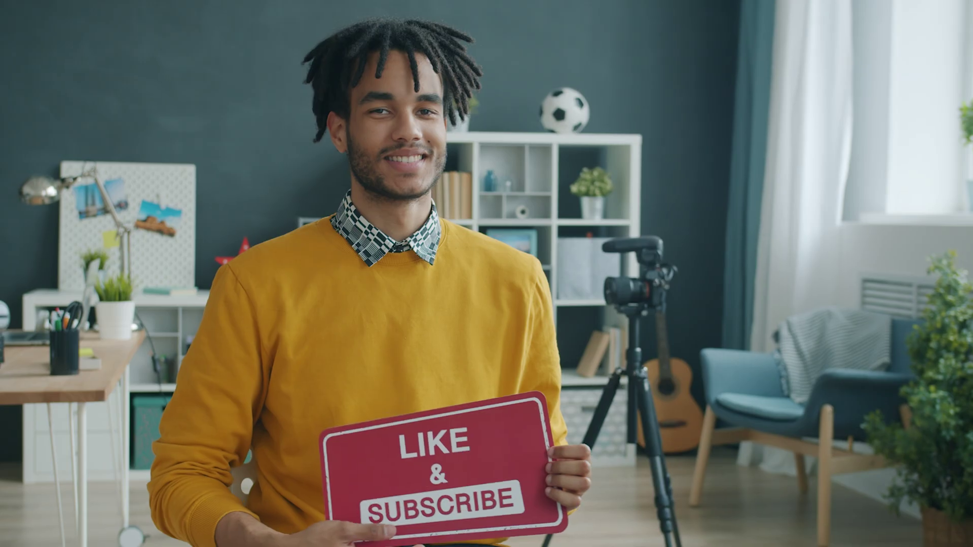